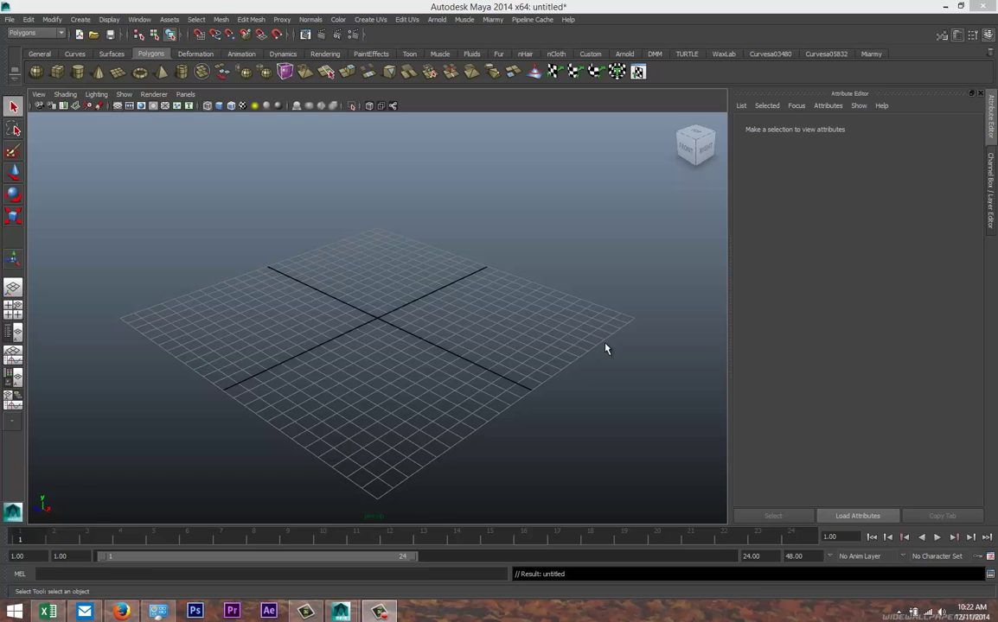
- Draw a flat polygon cube on the grid and set its Width and Depth to 5
{"action": "left_click_drag", "start_coordinate": [568, 360], "coordinate": [543, 371], "text": "alt"}
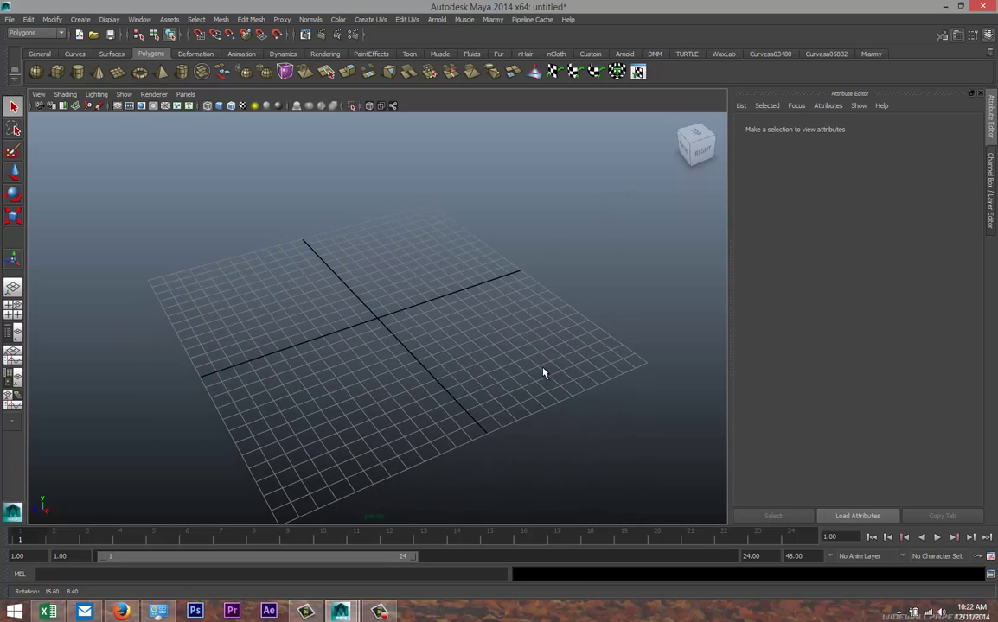
{"action": "left_click", "coordinate": [59, 76]}
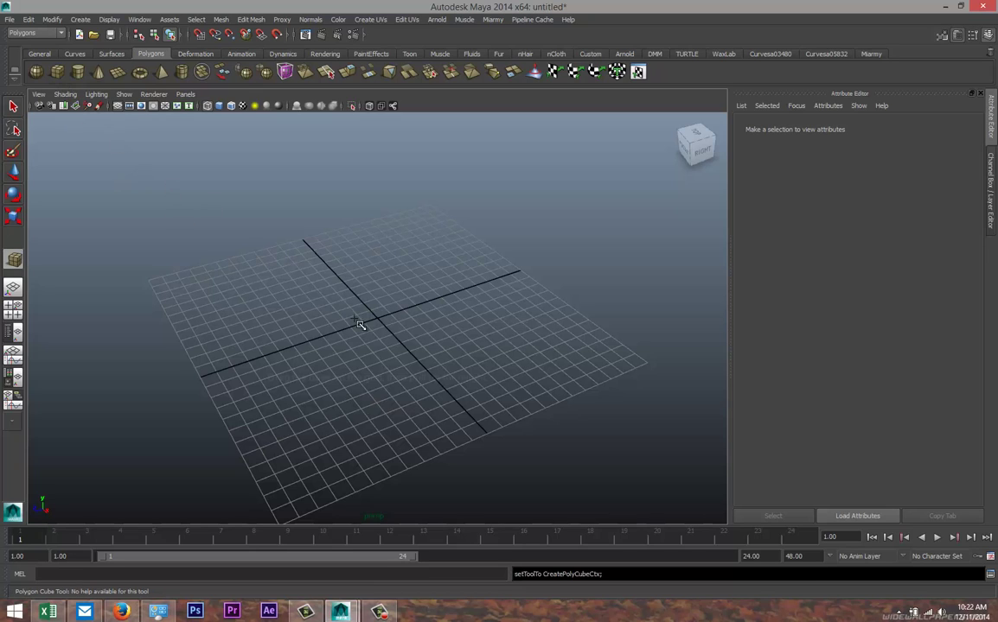
{"action": "left_click_drag", "start_coordinate": [254, 295], "coordinate": [348, 301]}
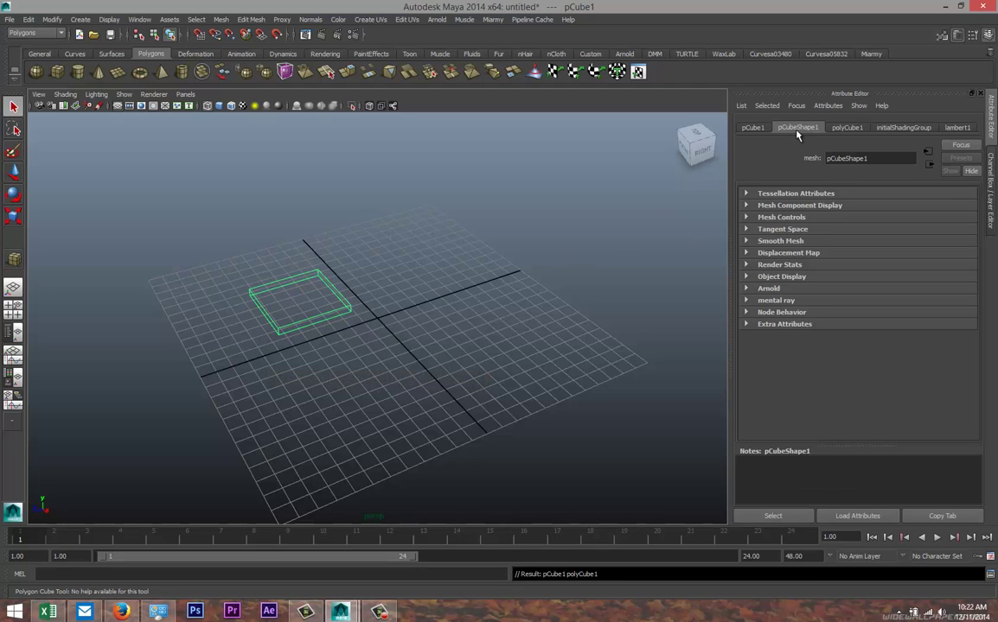
{"action": "left_click", "coordinate": [752, 128]}
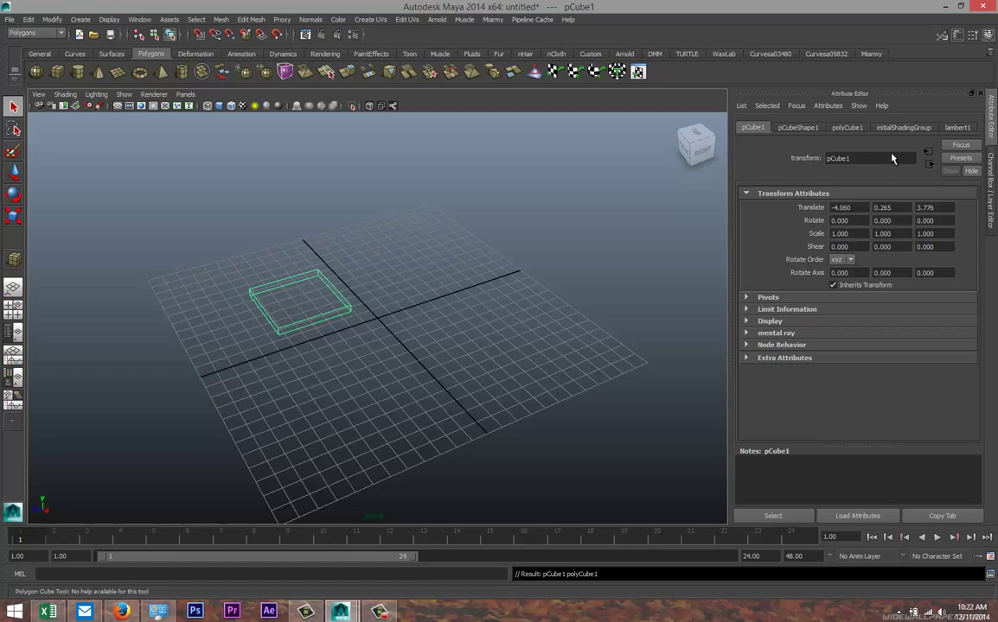
{"action": "left_click", "coordinate": [847, 128]}
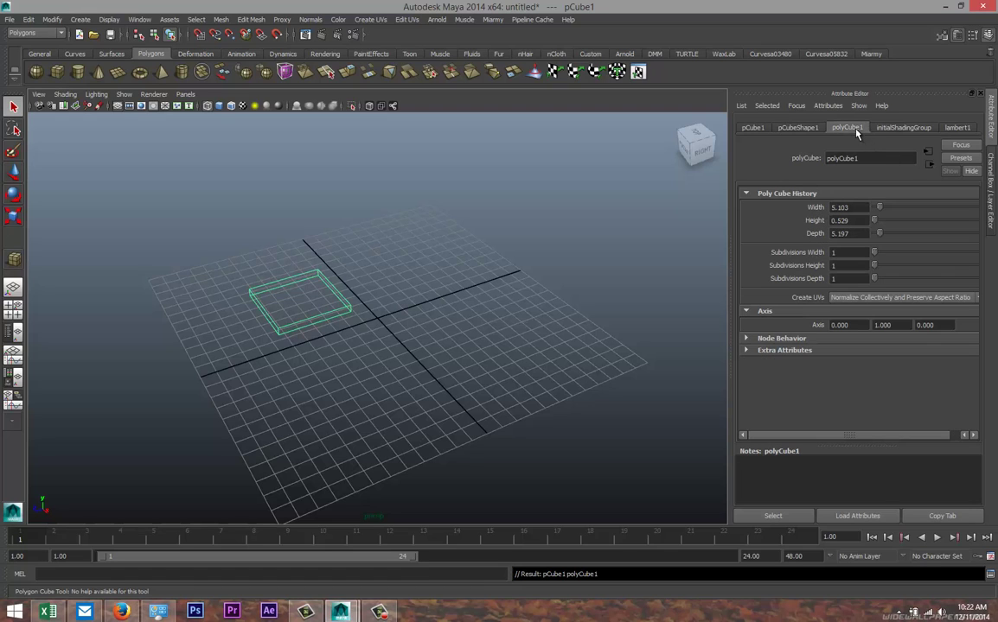
{"action": "left_click", "coordinate": [859, 207]}
{"action": "type", "text": "5"}
{"action": "left_click", "coordinate": [860, 232]}
{"action": "type", "text": "5"}
{"action": "key", "text": "Return"}
- Show the slab in shaded mode and switch to face selection
{"action": "left_click", "coordinate": [506, 300]}
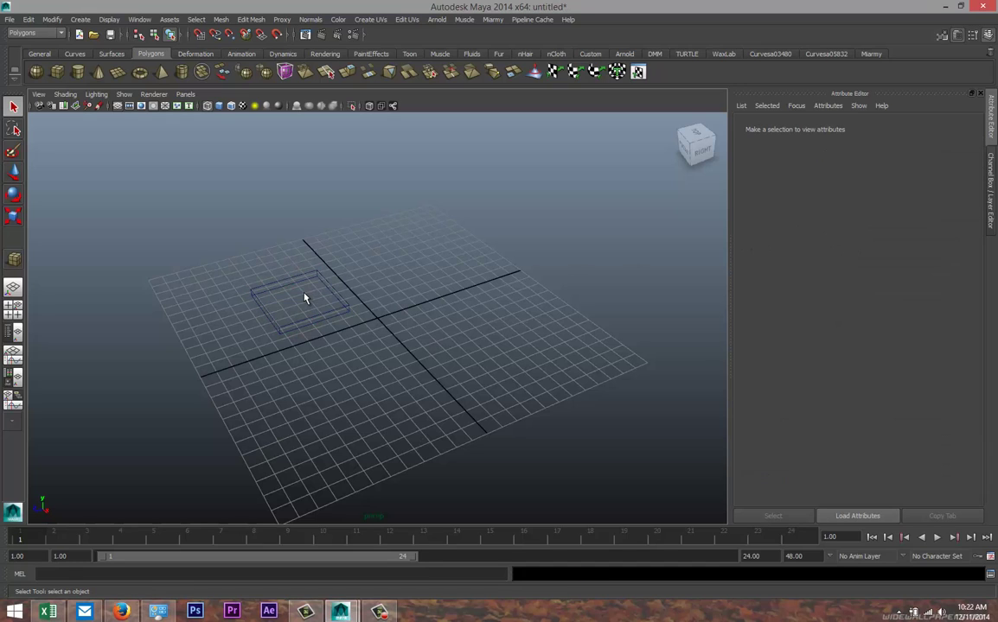
{"action": "left_click", "coordinate": [313, 316]}
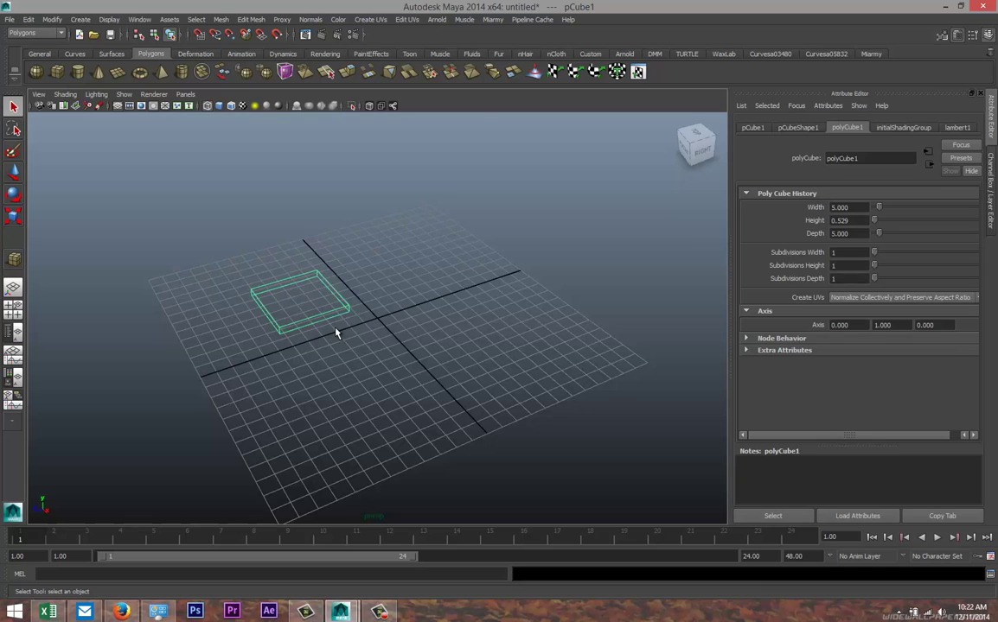
{"action": "key", "text": "5"}
{"action": "scroll", "coordinate": [292, 325], "scroll_direction": "up", "scroll_amount": 3}
{"action": "left_click_drag", "start_coordinate": [292, 325], "coordinate": [397, 330], "text": "alt"}
{"action": "right_click_drag", "start_coordinate": [397, 331], "coordinate": [396, 351]}
- Extrude the slab's top face and scale it inward to form the first rim
{"action": "left_click", "coordinate": [413, 333]}
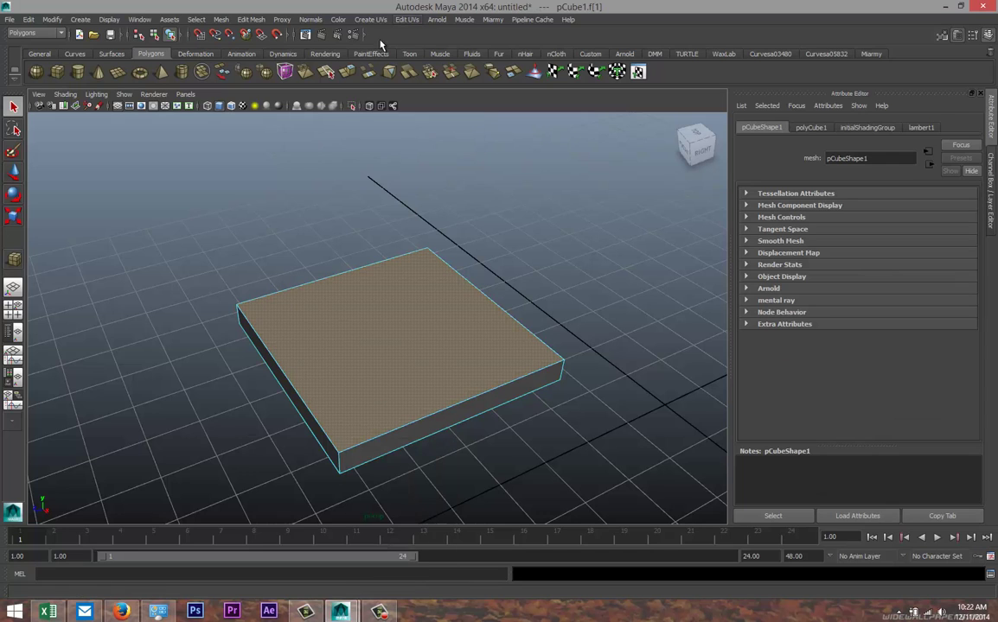
{"action": "left_click", "coordinate": [250, 19]}
{"action": "left_click", "coordinate": [251, 58]}
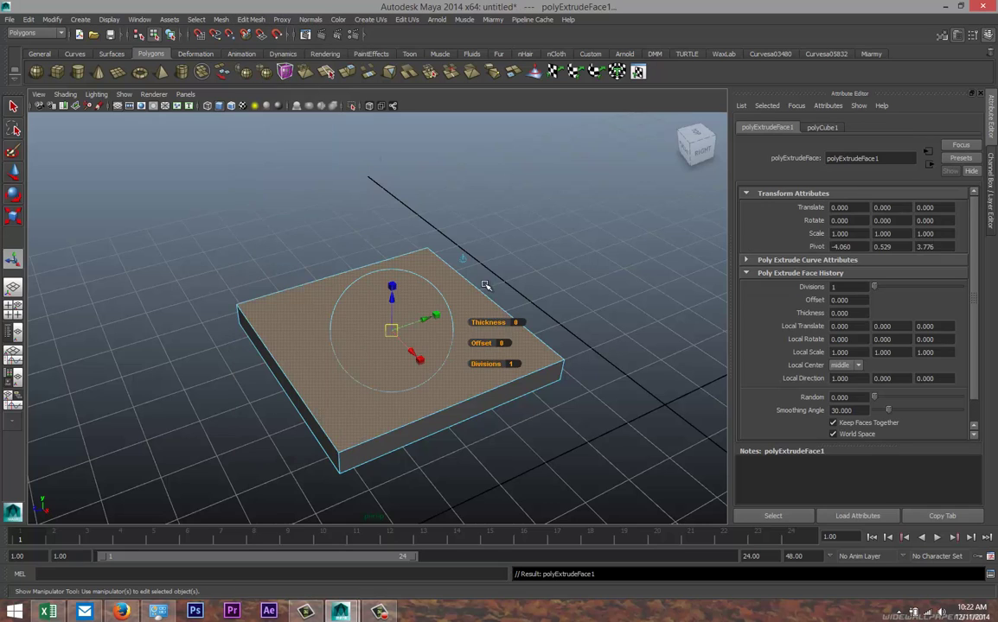
{"action": "key", "text": "r"}
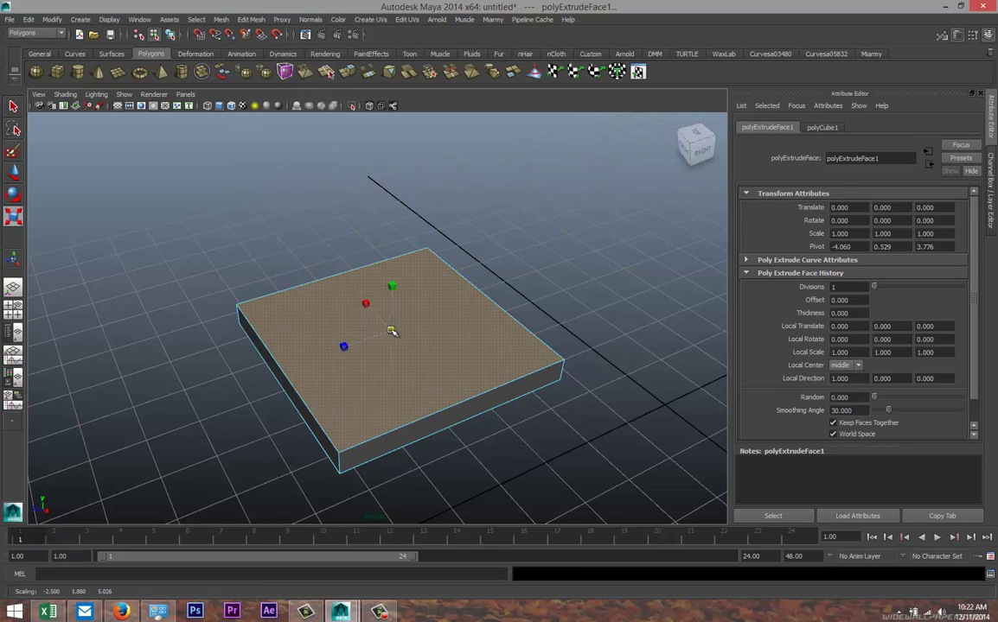
{"action": "left_click_drag", "start_coordinate": [391, 334], "coordinate": [365, 331]}
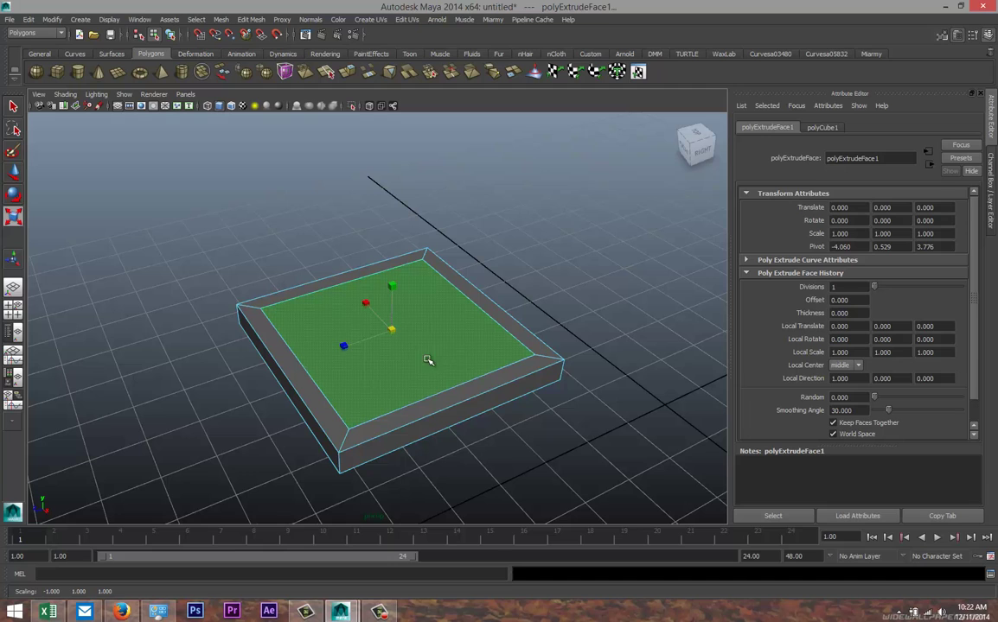
- Extrude the inner face down into the slab, then extrude and scale it inward for a second rim
{"action": "key", "text": "ctrl+e"}
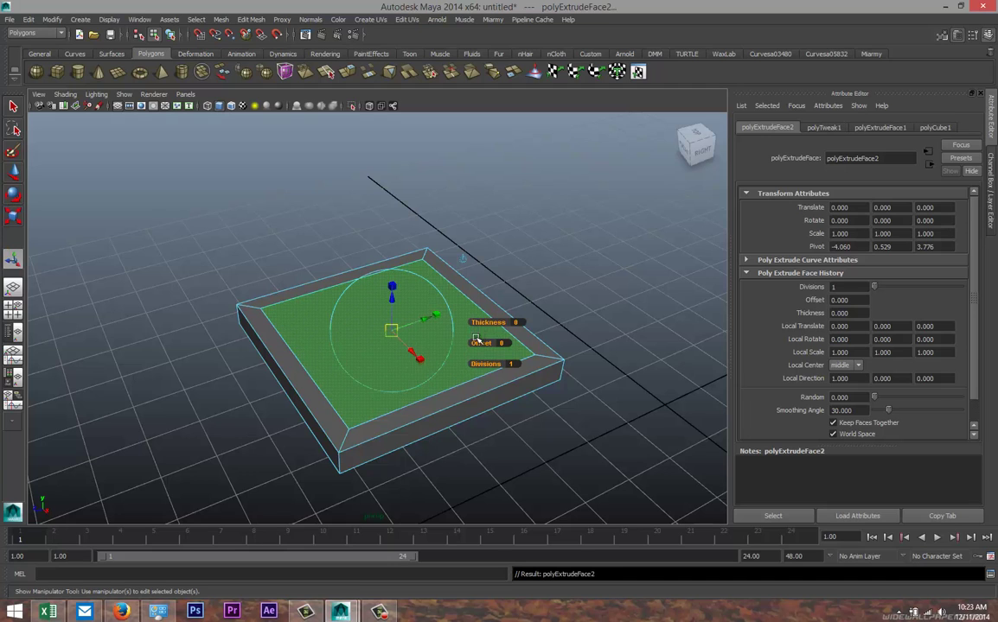
{"action": "left_click_drag", "start_coordinate": [394, 287], "coordinate": [407, 322]}
{"action": "key", "text": "ctrl+e"}
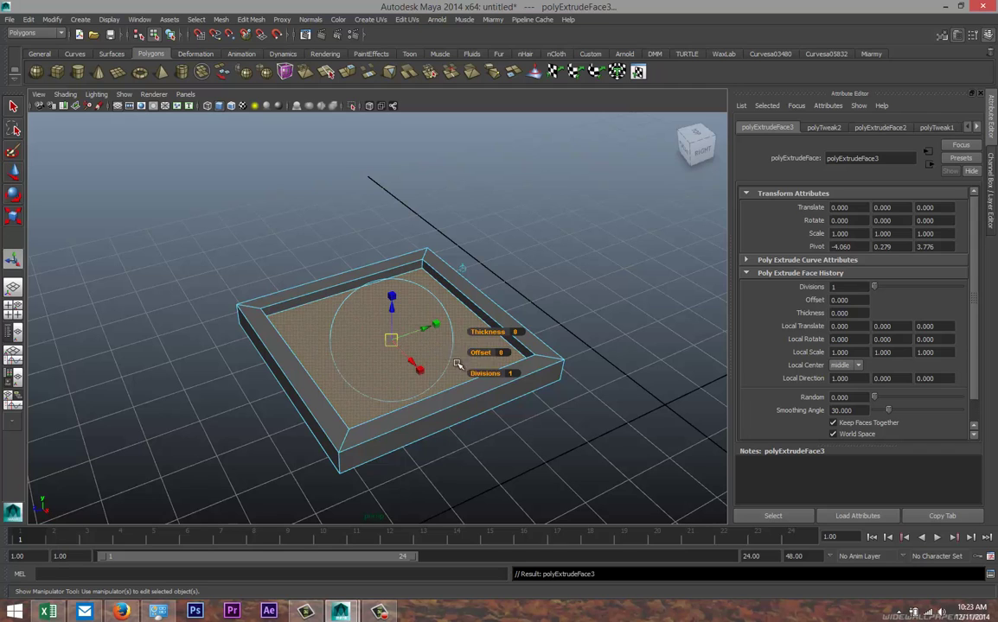
{"action": "left_click_drag", "start_coordinate": [390, 340], "coordinate": [367, 341]}
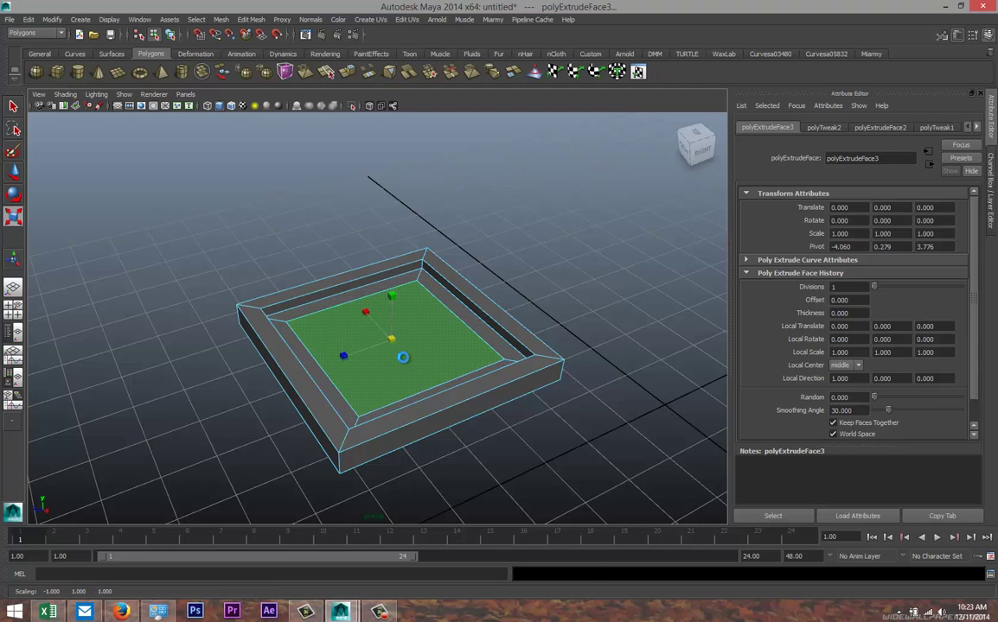
- Extrude the inner face once more and raise it as the centre panel
{"action": "key", "text": "ctrl+e"}
{"action": "key", "text": "w"}
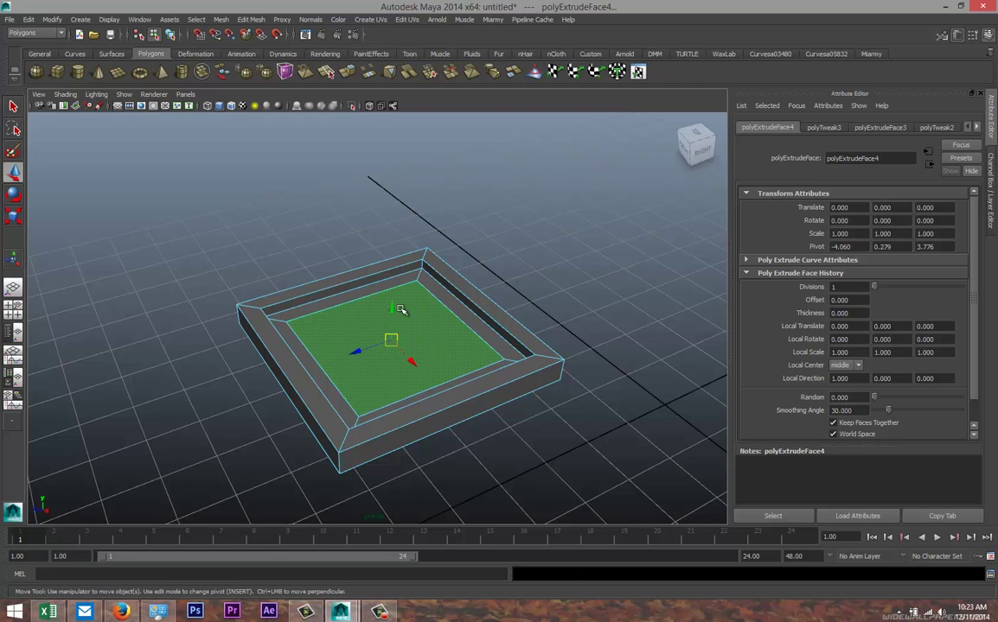
{"action": "left_click_drag", "start_coordinate": [400, 308], "coordinate": [473, 397]}
{"action": "right_click_drag", "start_coordinate": [457, 407], "coordinate": [411, 296]}
- Bevel the front outer, inner back and inner right rim edges (offset 0.5, 1 segment)
{"action": "left_click", "coordinate": [452, 410]}
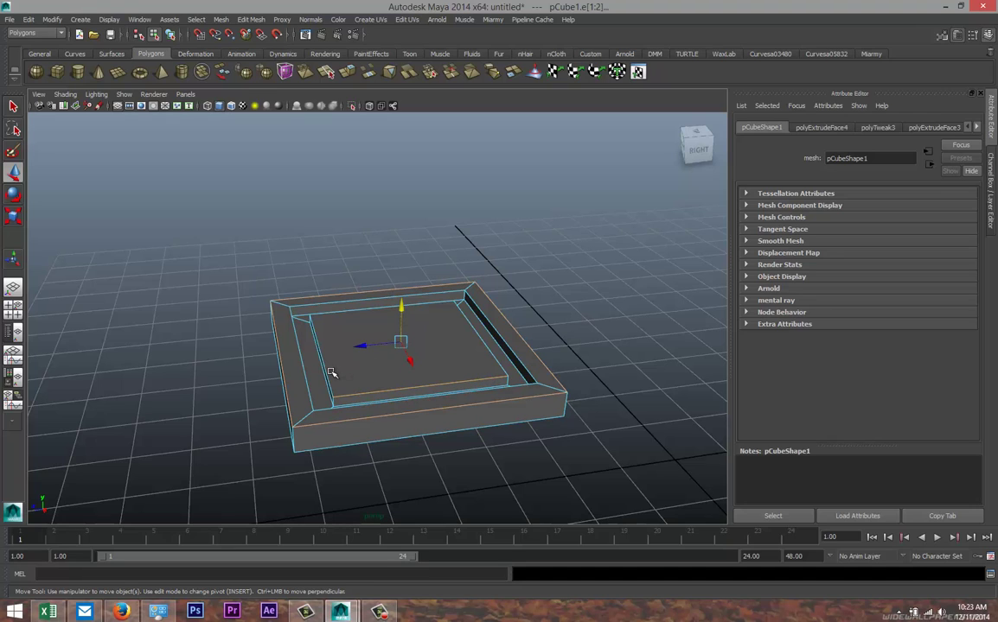
{"action": "left_click", "coordinate": [354, 312], "text": "shift"}
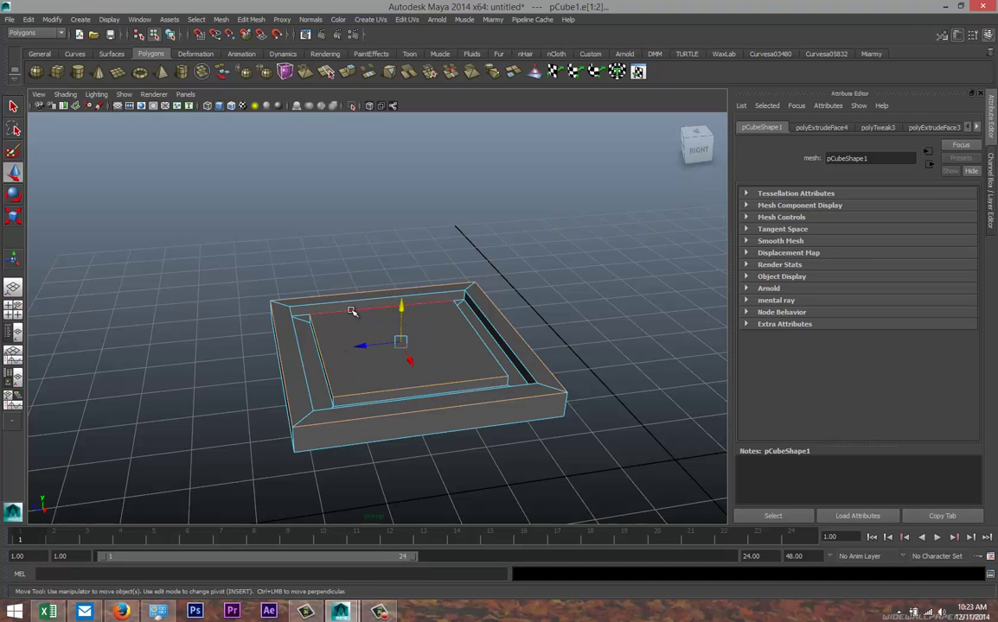
{"action": "left_click", "coordinate": [490, 344], "text": "shift"}
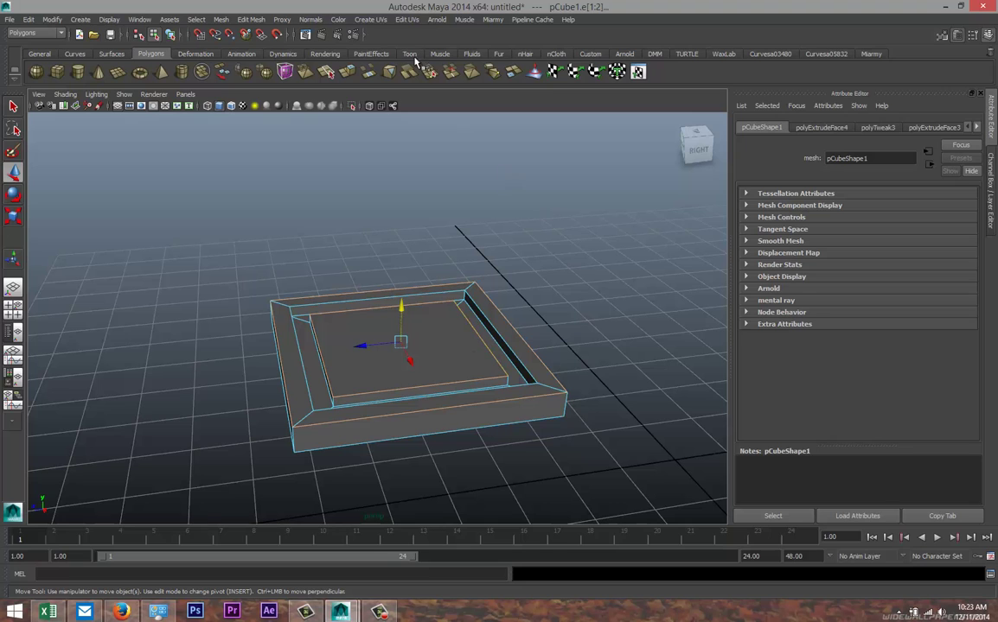
{"action": "left_click", "coordinate": [252, 19]}
{"action": "left_click", "coordinate": [267, 346]}
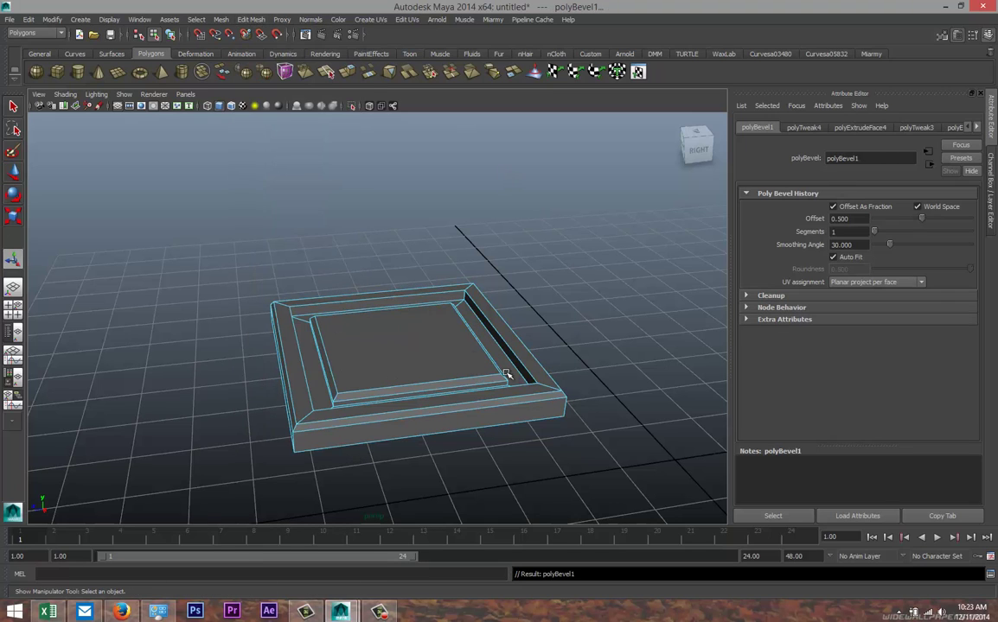
{"action": "left_click", "coordinate": [605, 456]}
{"action": "right_click", "coordinate": [490, 416]}
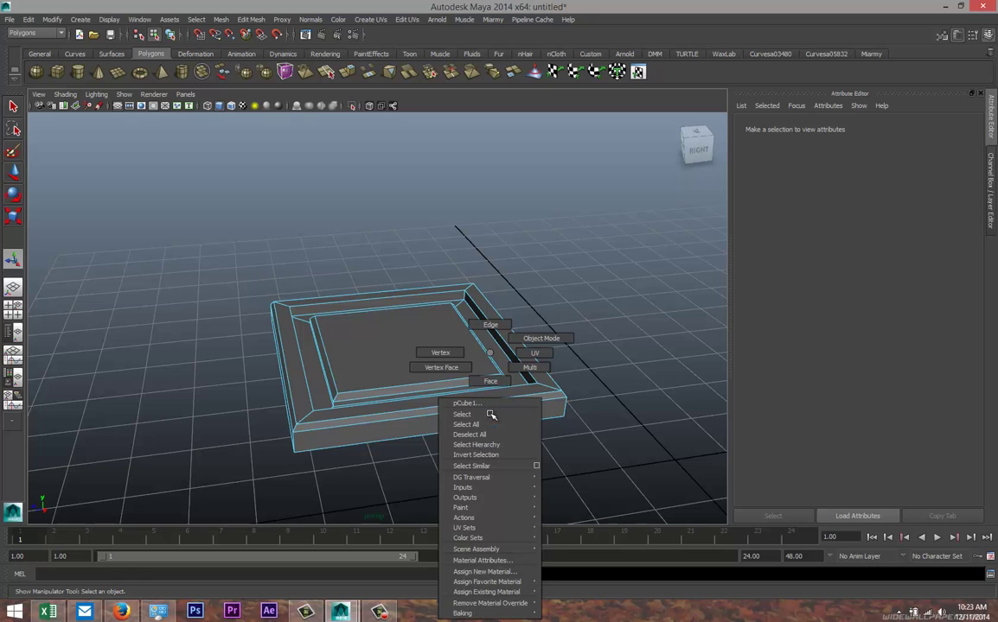
- Duplicate the frame and set the copy's Rotate Y to 45
{"action": "left_click", "coordinate": [541, 338]}
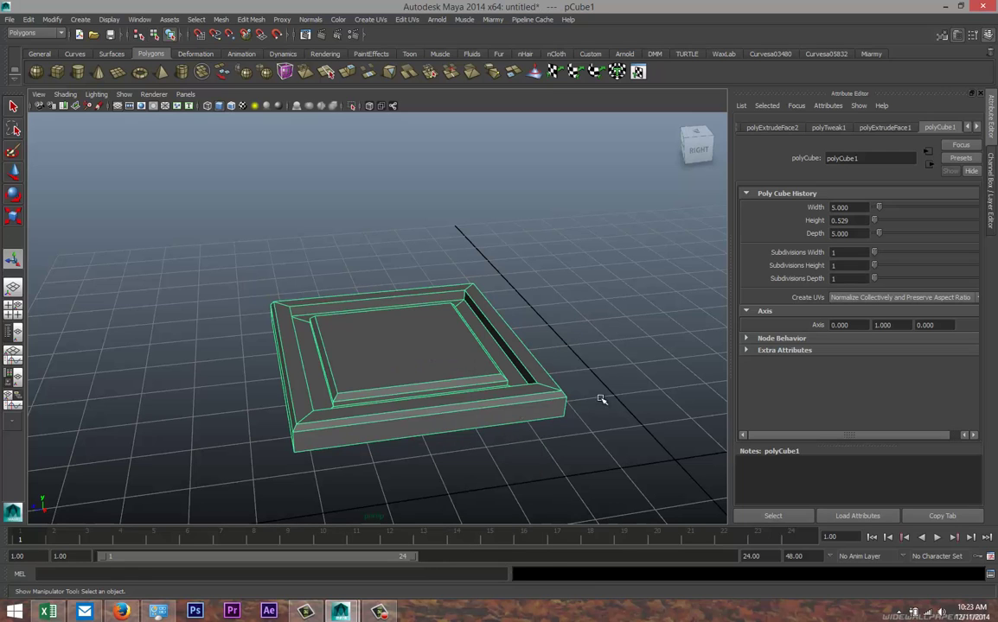
{"action": "key", "text": "ctrl+d"}
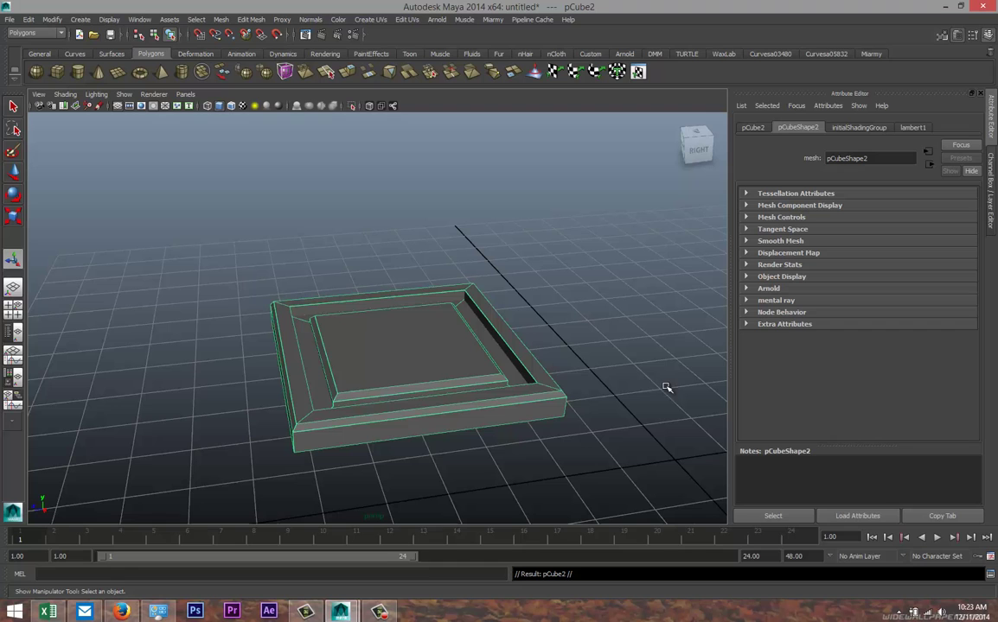
{"action": "key", "text": "e"}
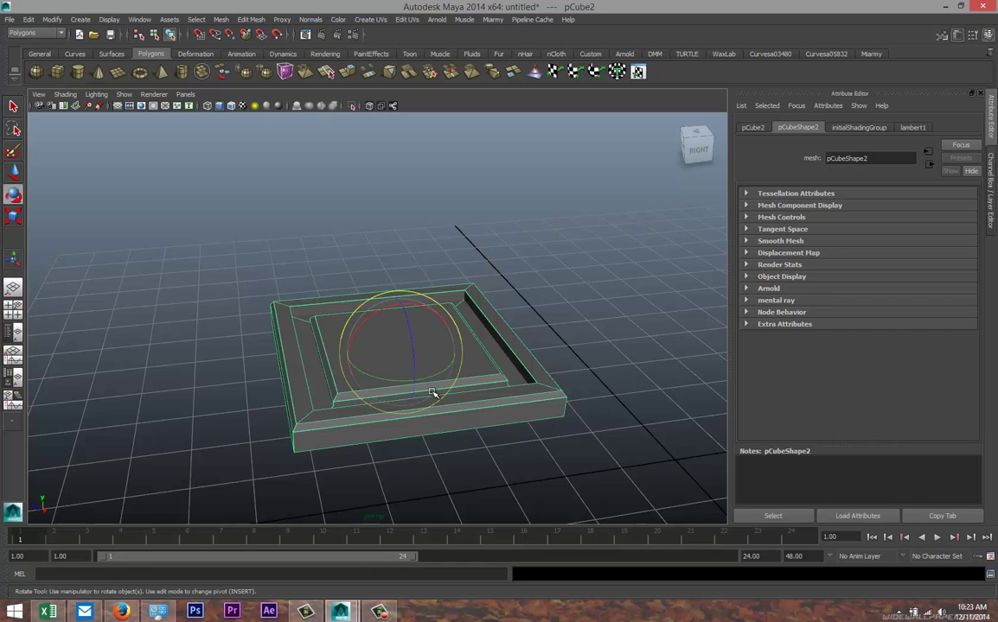
{"action": "left_click_drag", "start_coordinate": [383, 381], "coordinate": [479, 381]}
{"action": "left_click", "coordinate": [753, 128]}
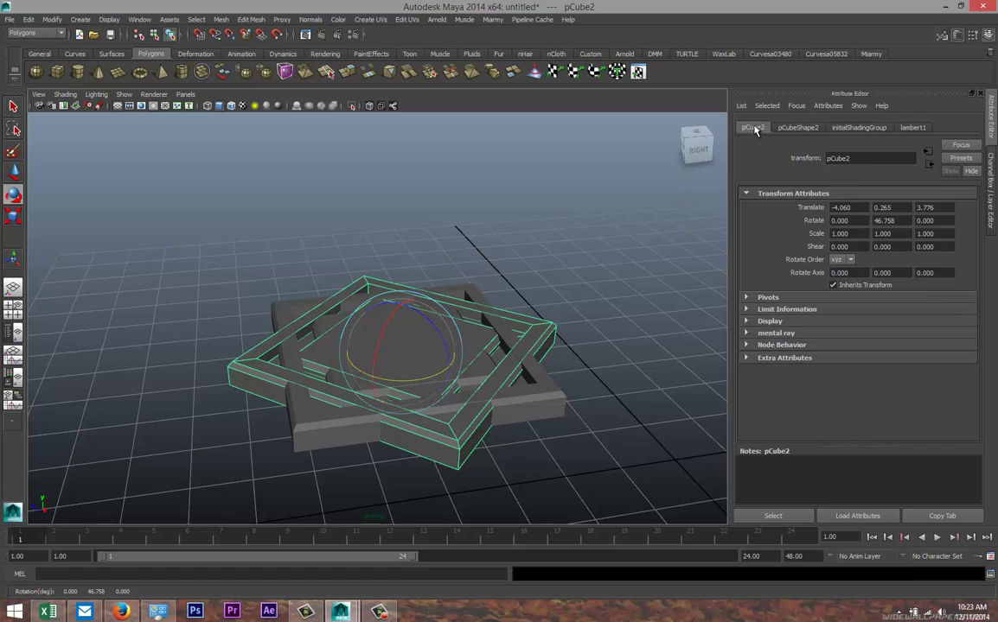
{"action": "double_click", "coordinate": [905, 222]}
{"action": "type", "text": "45"}
{"action": "key", "text": "Return"}
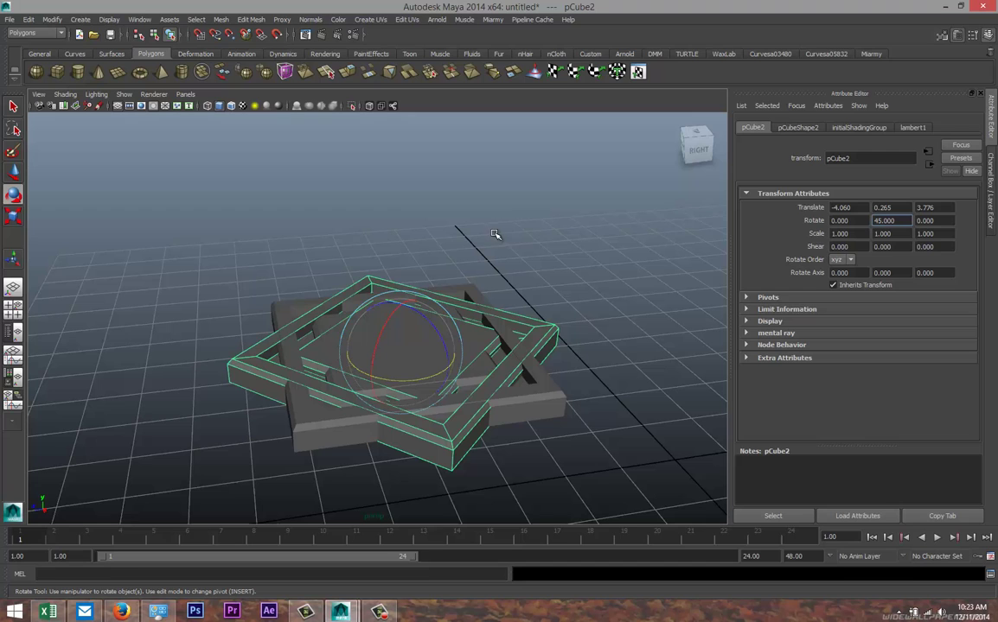
- Raise the copy to Translate Y 0.810 so it rests on the original, checked in the side view
{"action": "left_click", "coordinate": [563, 338]}
{"action": "left_click", "coordinate": [439, 330]}
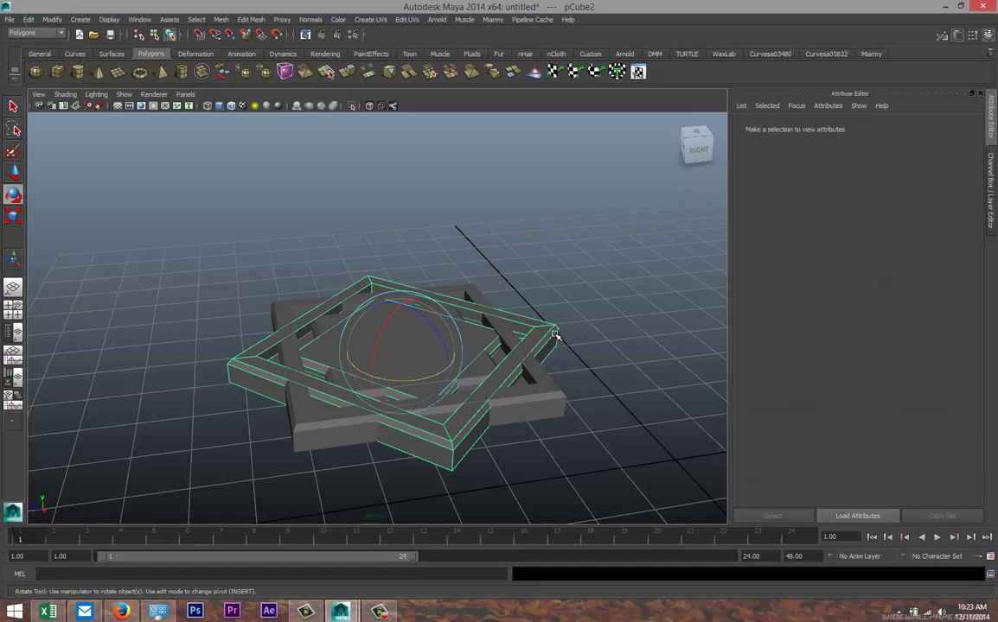
{"action": "key", "text": "w"}
{"action": "left_click_drag", "start_coordinate": [404, 317], "coordinate": [402, 281]}
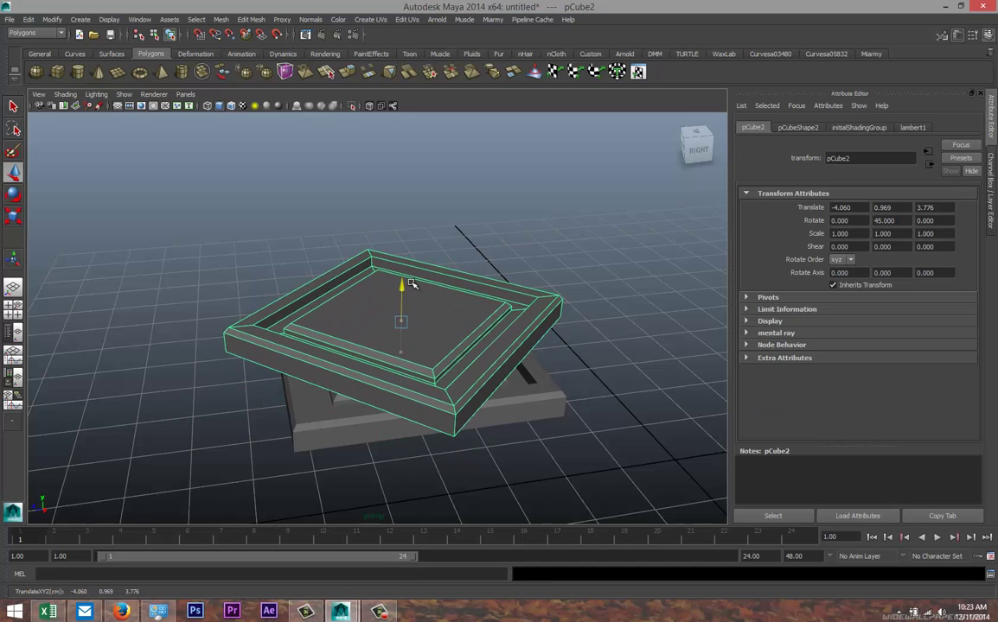
{"action": "left_click", "coordinate": [13, 308]}
{"action": "key", "text": "space"}
{"action": "scroll", "coordinate": [484, 457], "scroll_direction": "up", "scroll_amount": 5}
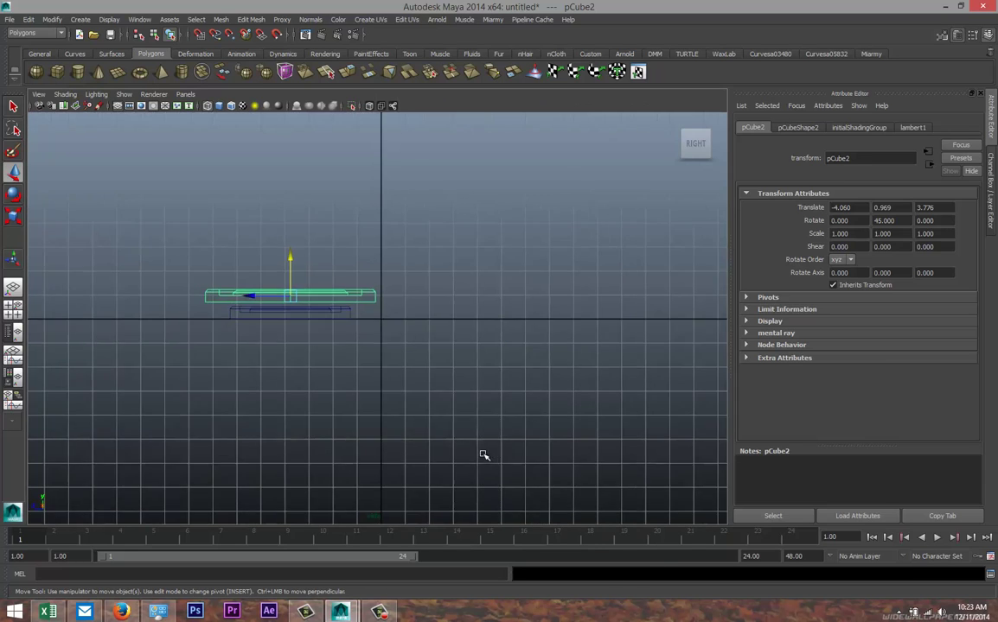
{"action": "left_click_drag", "start_coordinate": [376, 282], "coordinate": [381, 297]}
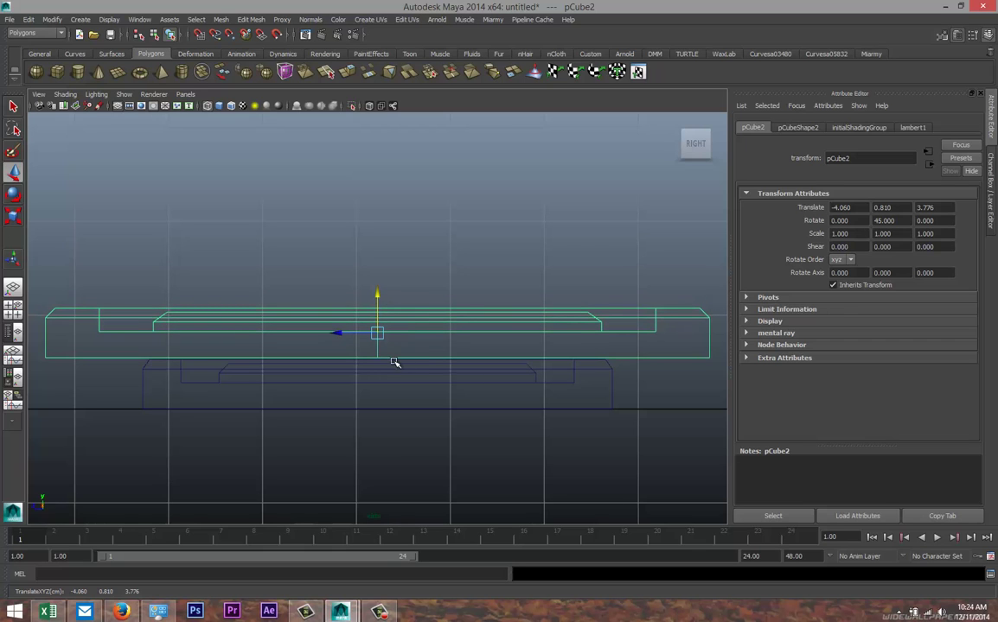
- Scale the rotated copy uniformly down to 0.440
{"action": "left_click", "coordinate": [13, 285]}
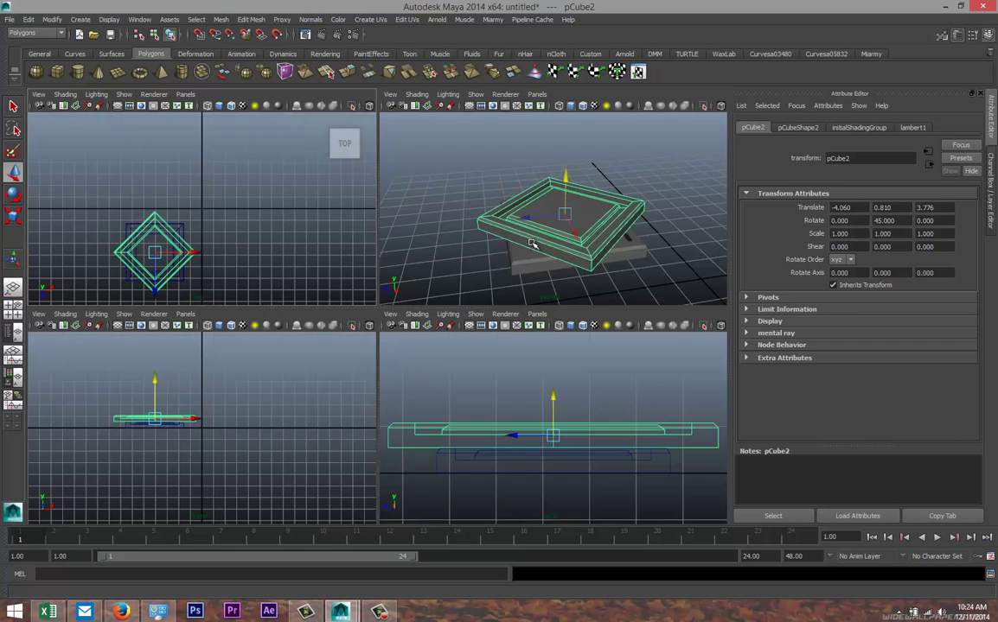
{"action": "key", "text": "space"}
{"action": "key", "text": "r"}
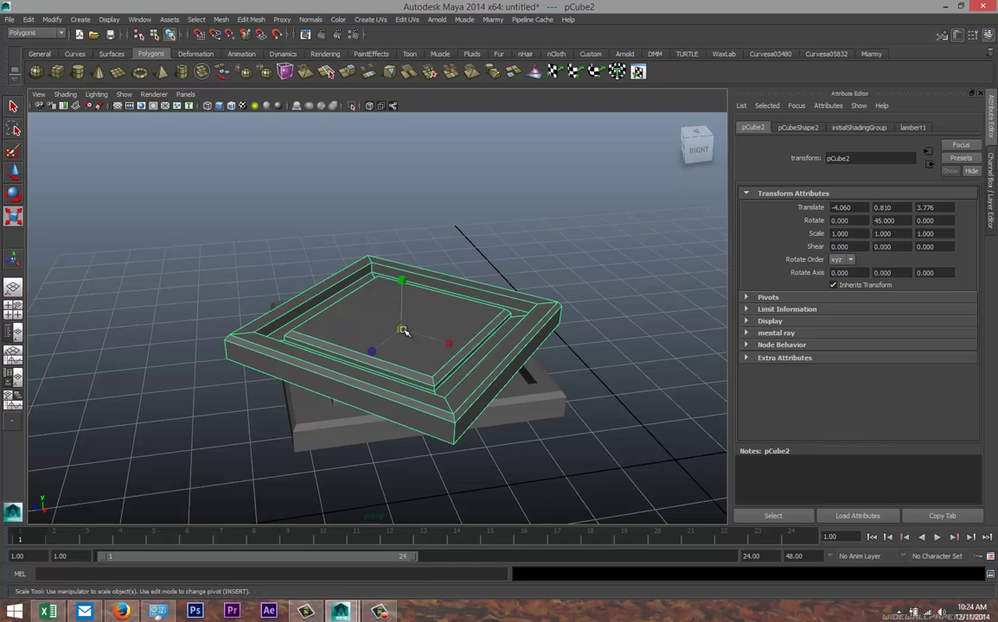
{"action": "left_click_drag", "start_coordinate": [403, 331], "coordinate": [266, 371]}
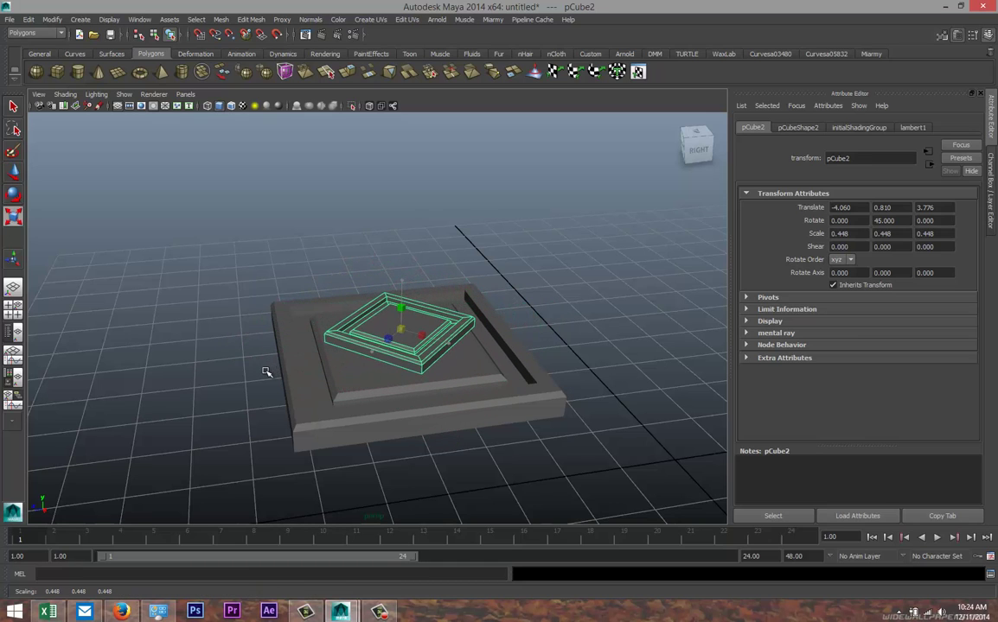
{"action": "left_click", "coordinate": [13, 287]}
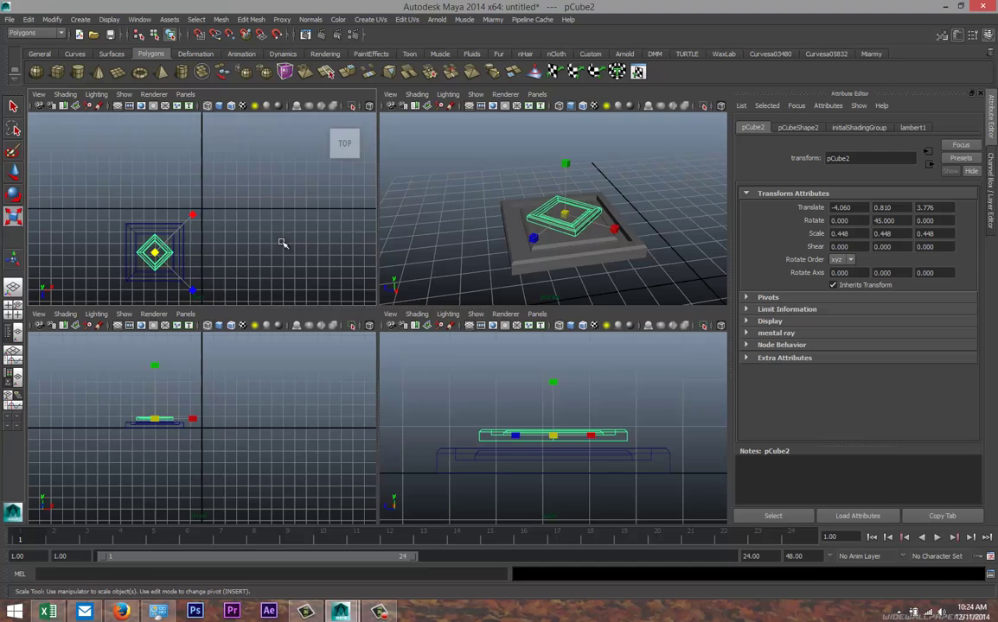
{"action": "key", "text": "space"}
{"action": "key", "text": "f"}
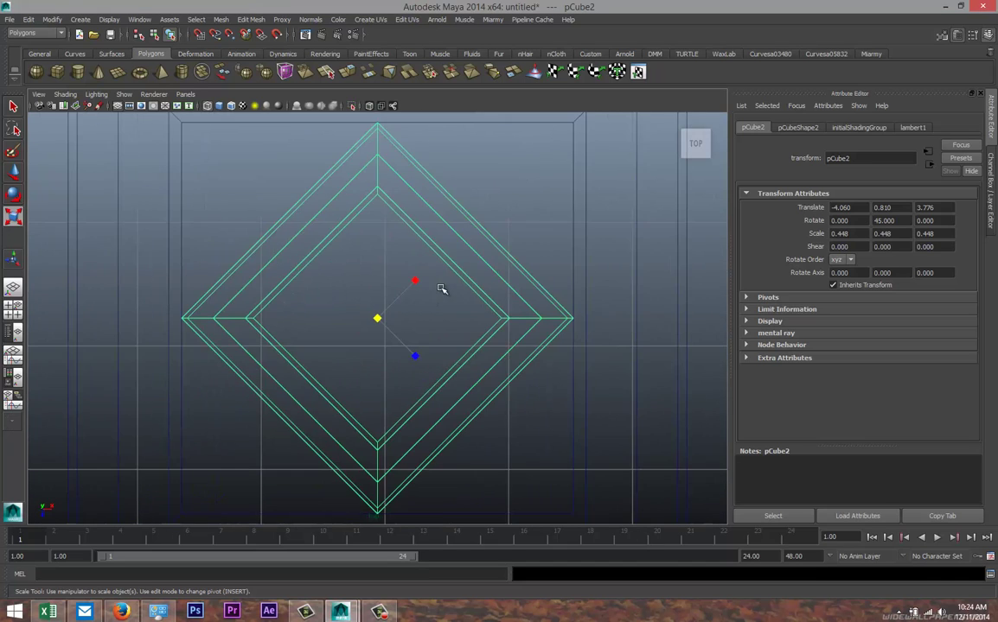
{"action": "scroll", "coordinate": [472, 329], "scroll_direction": "down", "scroll_amount": 5}
{"action": "scroll", "coordinate": [491, 333], "scroll_direction": "up", "scroll_amount": 2}
{"action": "scroll", "coordinate": [491, 334], "scroll_direction": "up", "scroll_amount": 1}
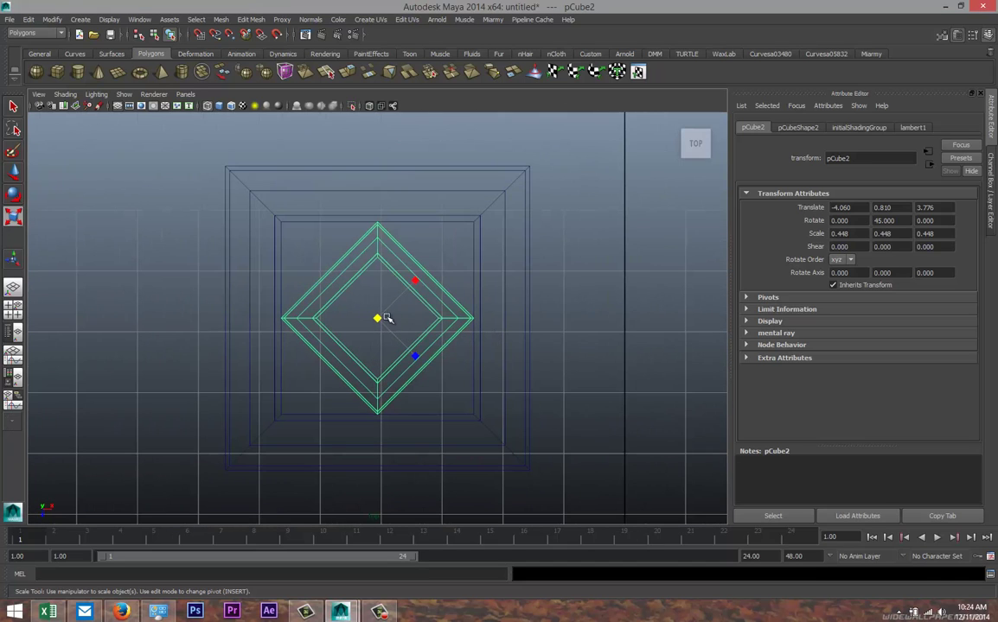
{"action": "left_click_drag", "start_coordinate": [376, 320], "coordinate": [374, 319]}
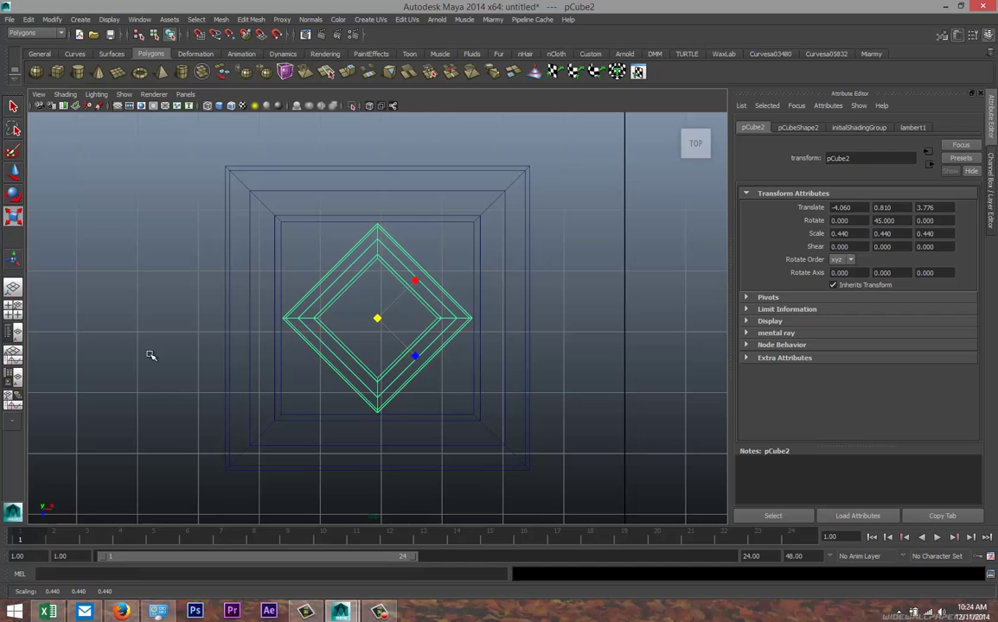
- Lower the copy to Translate Y 0.665 so it nests inside the larger frame
{"action": "left_click", "coordinate": [13, 311]}
{"action": "key", "text": "space"}
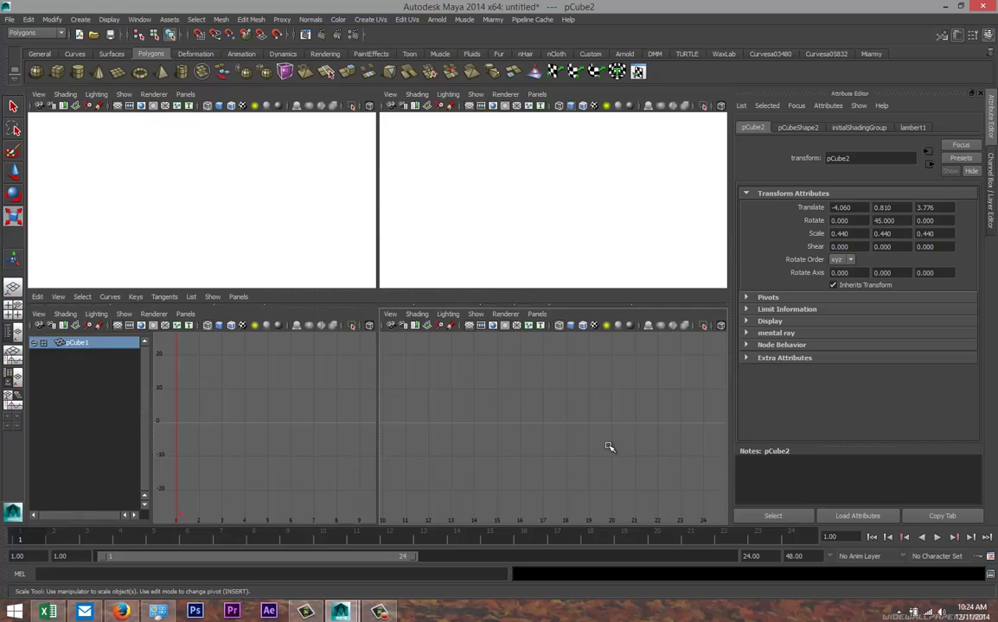
{"action": "key", "text": "w"}
{"action": "left_click_drag", "start_coordinate": [378, 290], "coordinate": [379, 314]}
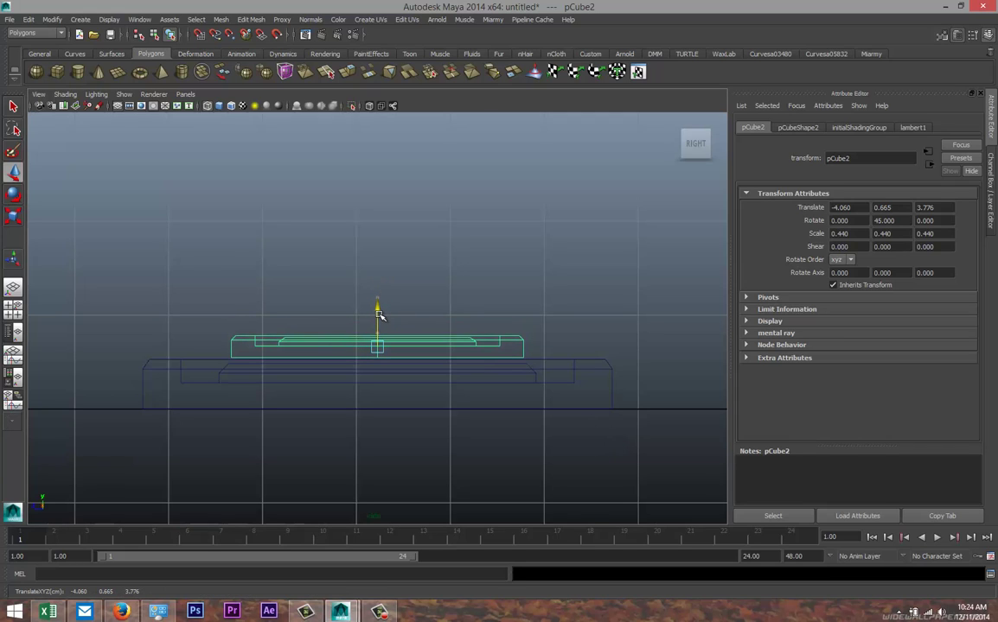
{"action": "left_click", "coordinate": [13, 311]}
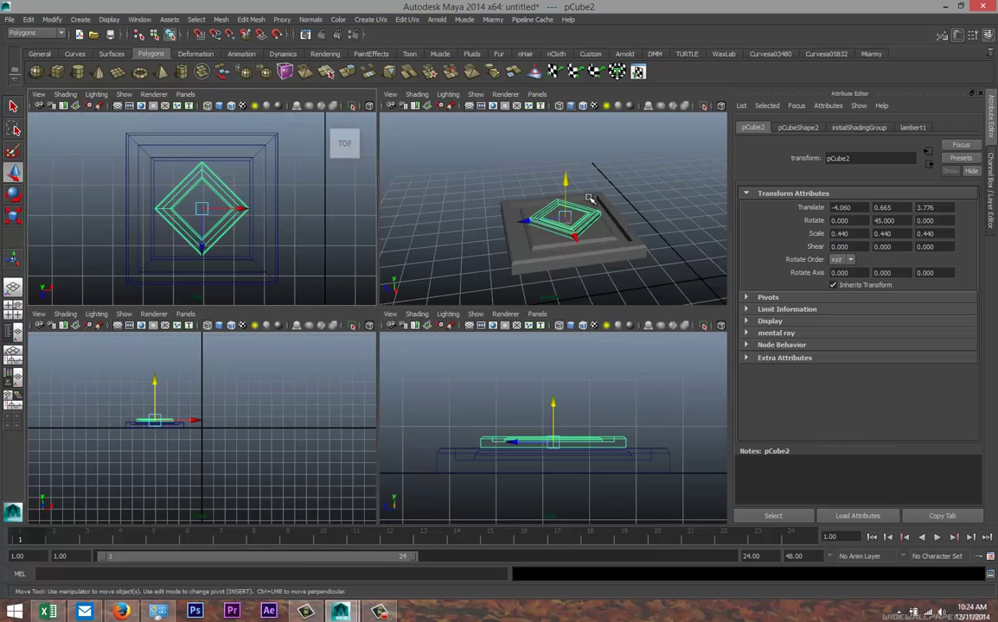
{"action": "key", "text": "space"}
{"action": "scroll", "coordinate": [568, 241], "scroll_direction": "down", "scroll_amount": 2}
{"action": "left_click_drag", "start_coordinate": [568, 240], "coordinate": [440, 264], "text": "alt"}
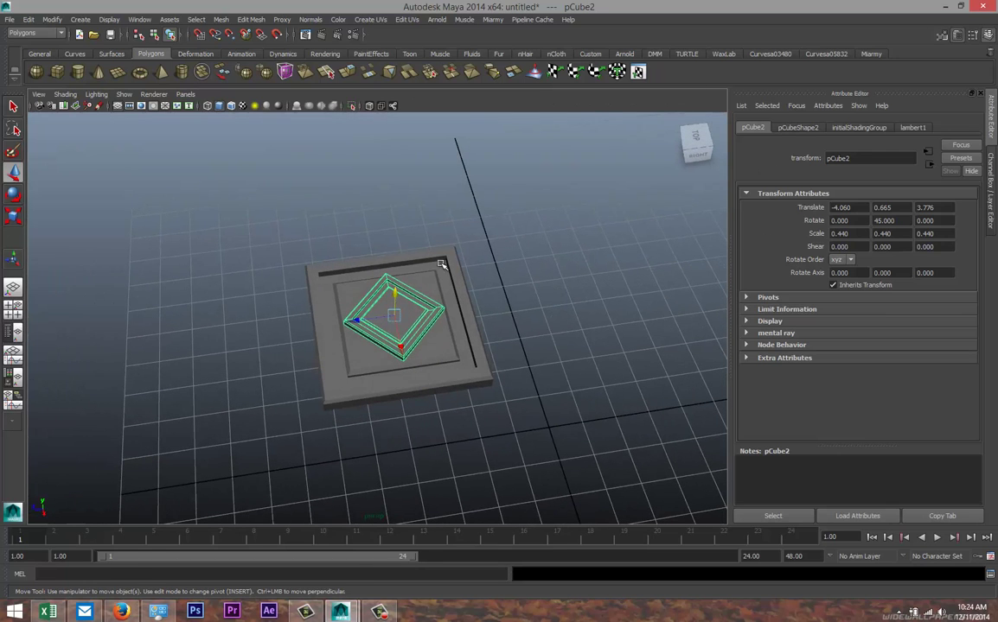
- Combine the nested frames, centre the pivot, and set Rotate Y to -45
{"action": "left_click", "coordinate": [221, 19]}
{"action": "left_click", "coordinate": [239, 37]}
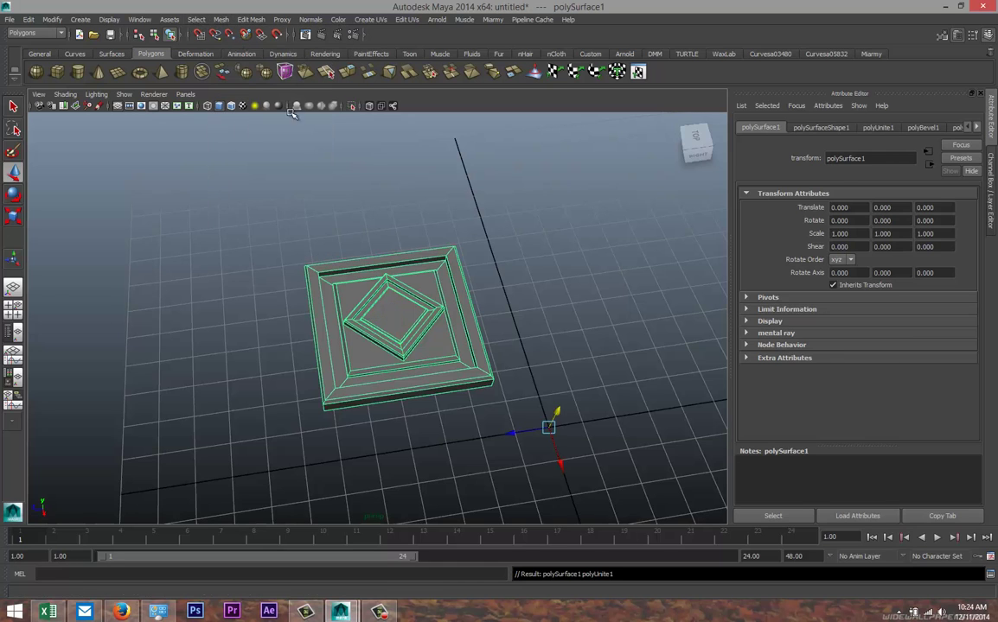
{"action": "scroll", "coordinate": [507, 307], "scroll_direction": "down", "scroll_amount": 4}
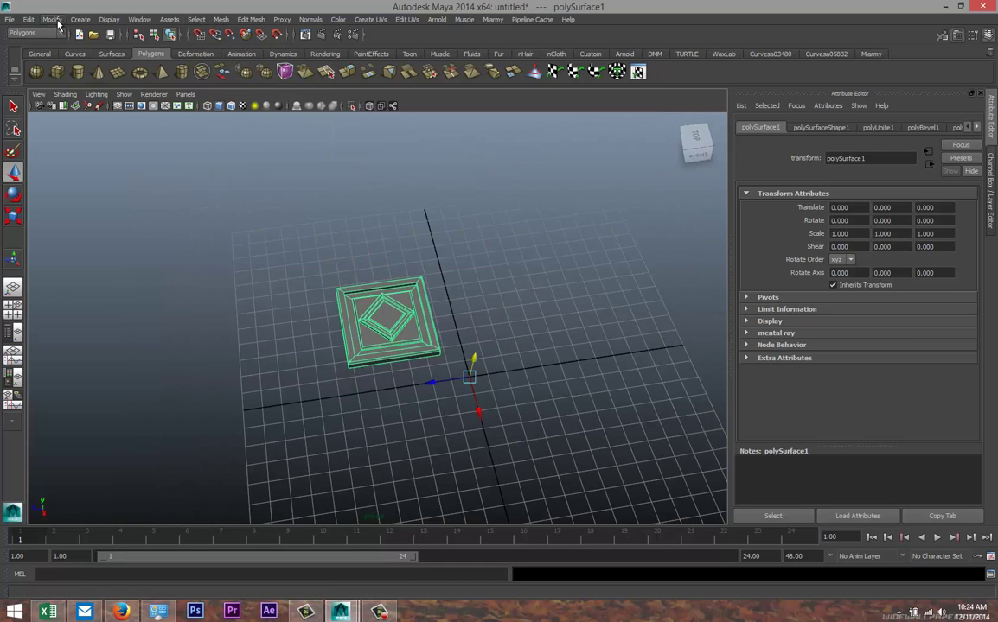
{"action": "left_click", "coordinate": [57, 21]}
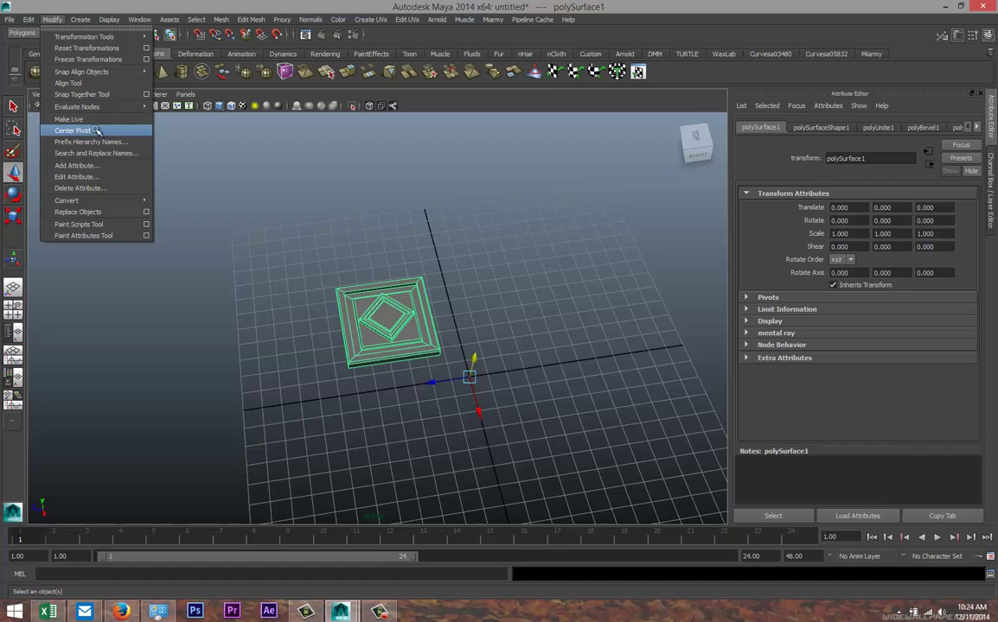
{"action": "left_click", "coordinate": [97, 130]}
{"action": "key", "text": "e"}
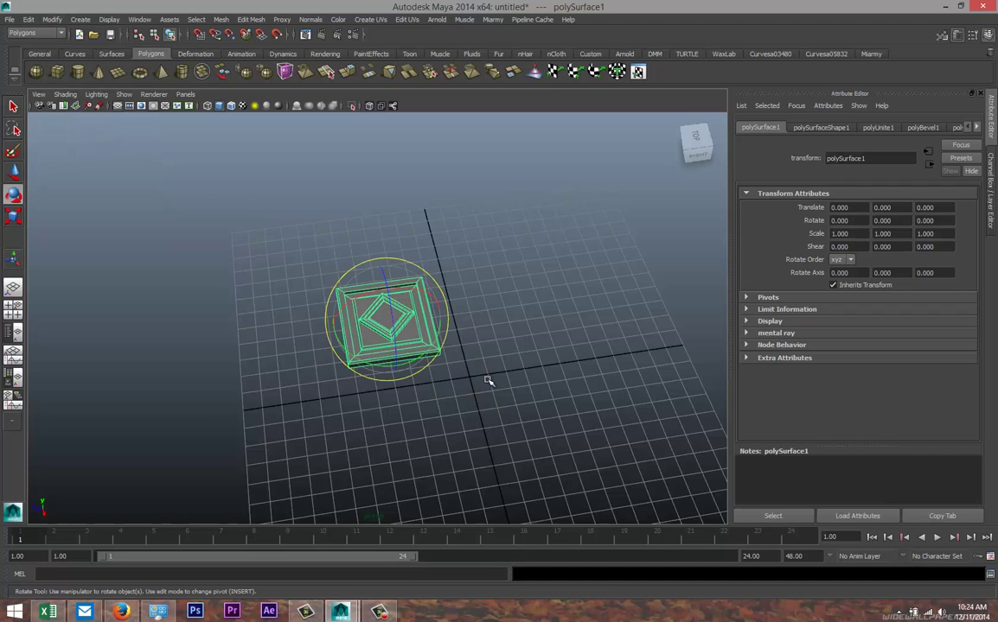
{"action": "left_click_drag", "start_coordinate": [430, 344], "coordinate": [428, 374]}
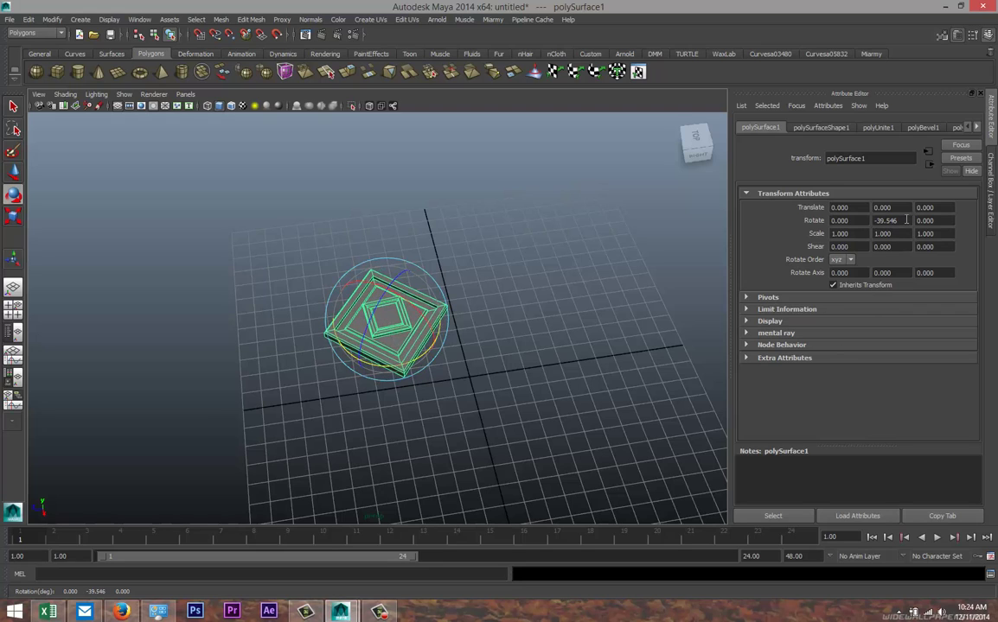
{"action": "left_click_drag", "start_coordinate": [906, 220], "coordinate": [759, 217]}
{"action": "type", "text": "-45"}
{"action": "key", "text": "Return"}
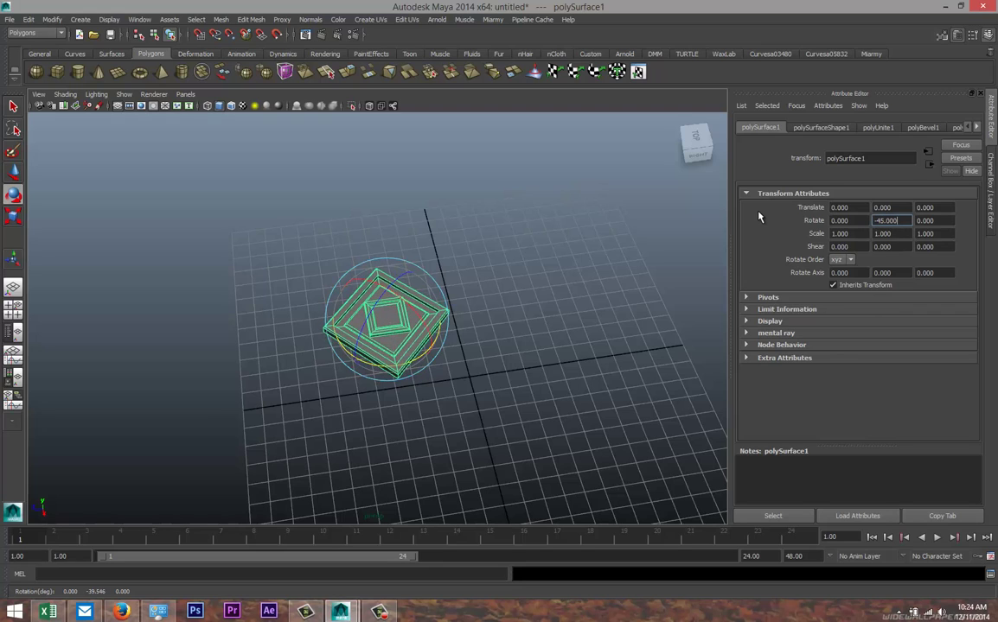
{"action": "left_click_drag", "start_coordinate": [527, 225], "coordinate": [523, 290], "text": "alt"}
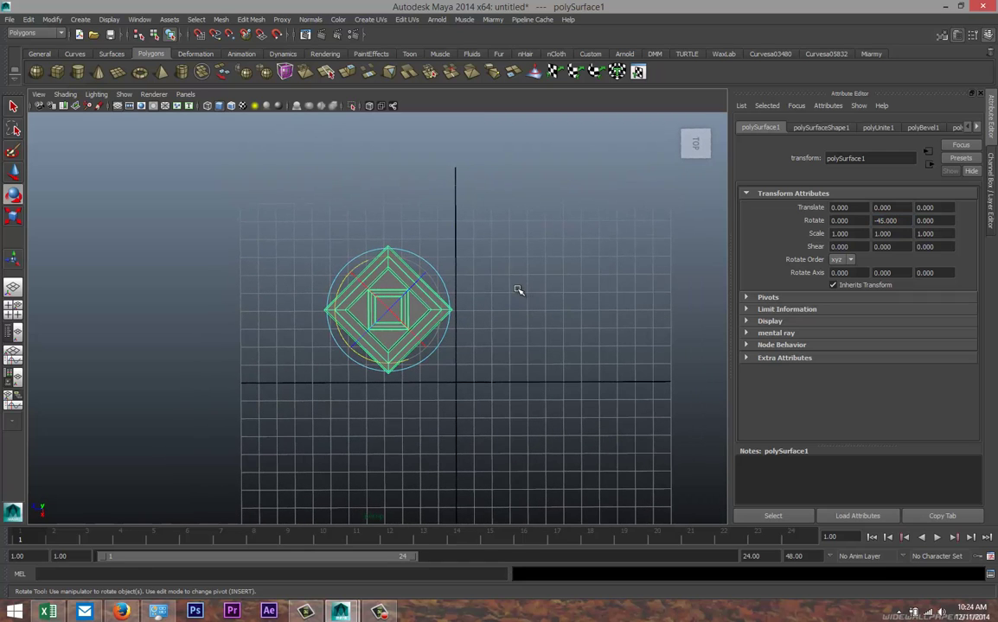
- Duplicate the diamond piece and place the copy directly below, touching the original
{"action": "key", "text": "ctrl+d"}
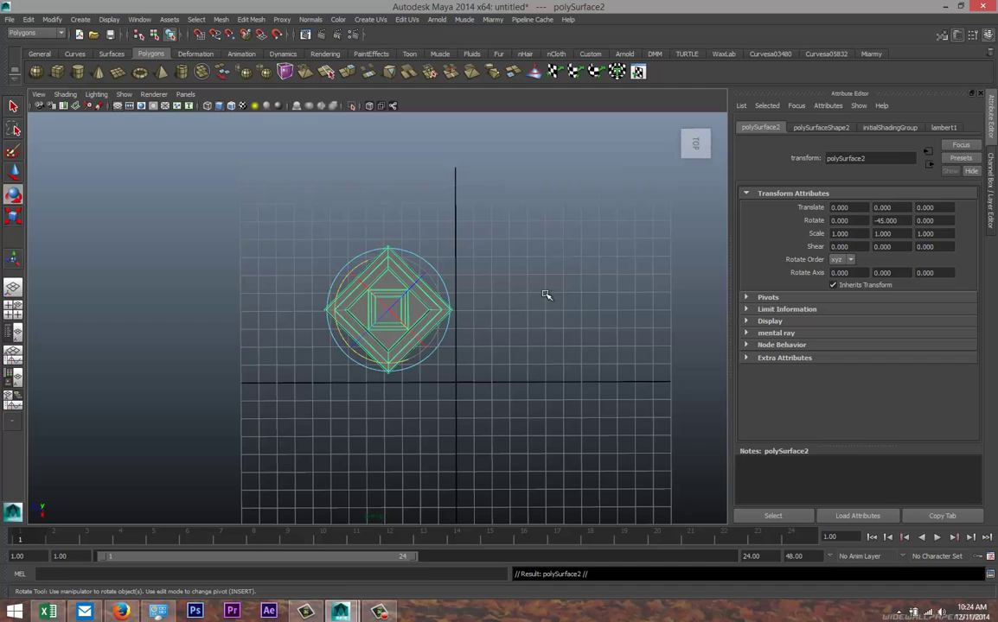
{"action": "key", "text": "w"}
{"action": "left_click_drag", "start_coordinate": [380, 344], "coordinate": [402, 476]}
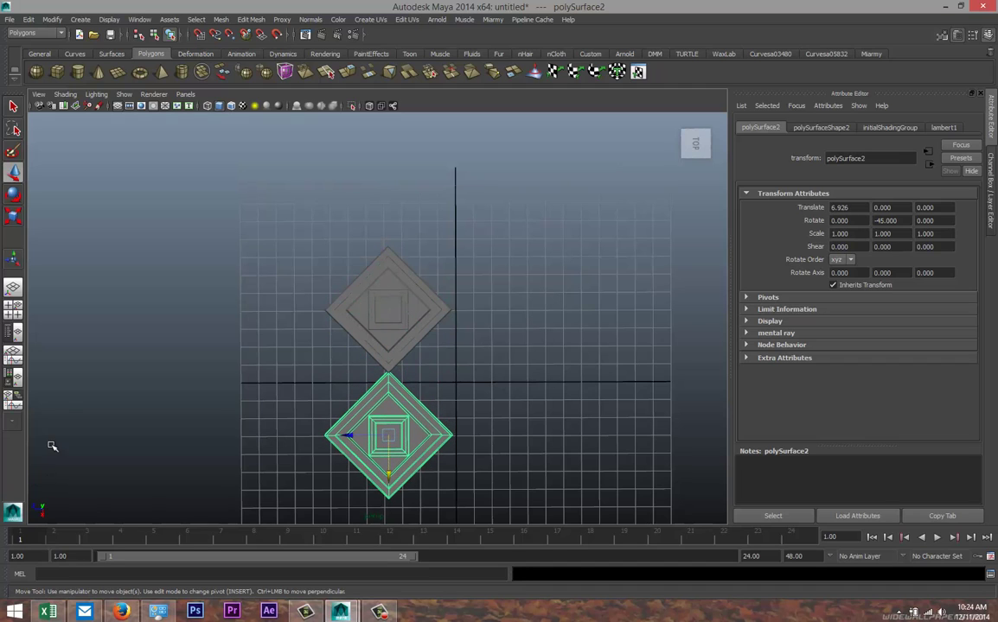
{"action": "left_click", "coordinate": [14, 310]}
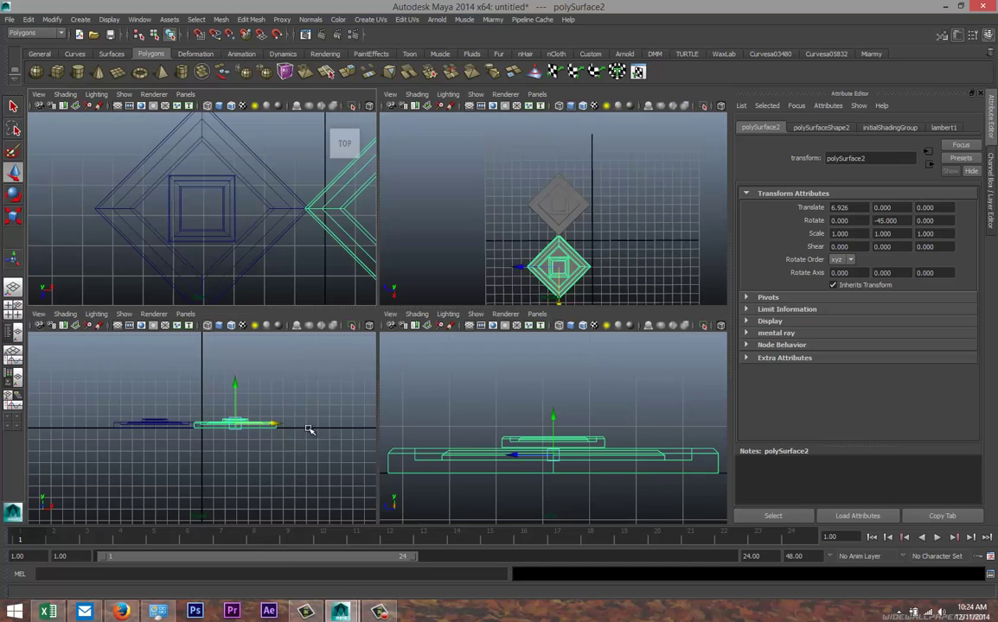
{"action": "key", "text": "space"}
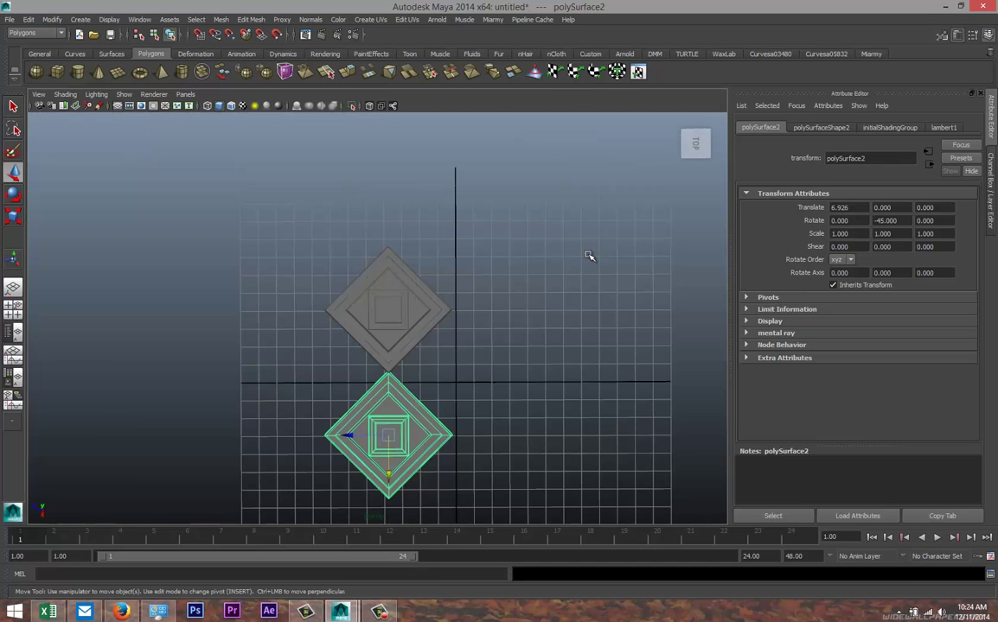
{"action": "key", "text": "f"}
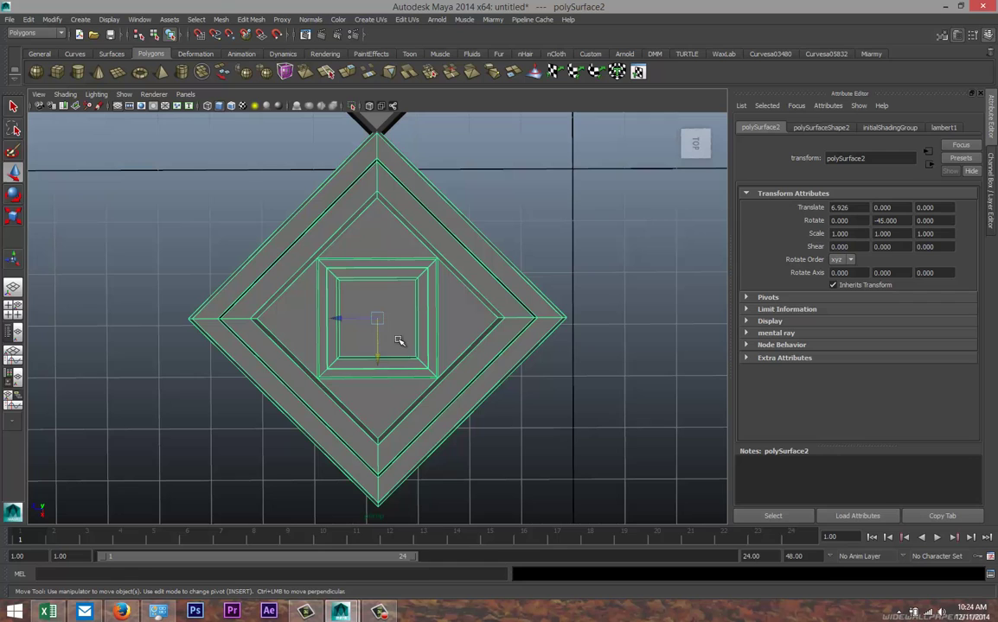
{"action": "mouse_move", "coordinate": [379, 356]}
{"action": "left_mouse_down"}
{"action": "mouse_move", "coordinate": [384, 371]}
{"action": "mouse_move", "coordinate": [383, 346]}
{"action": "left_mouse_up"}
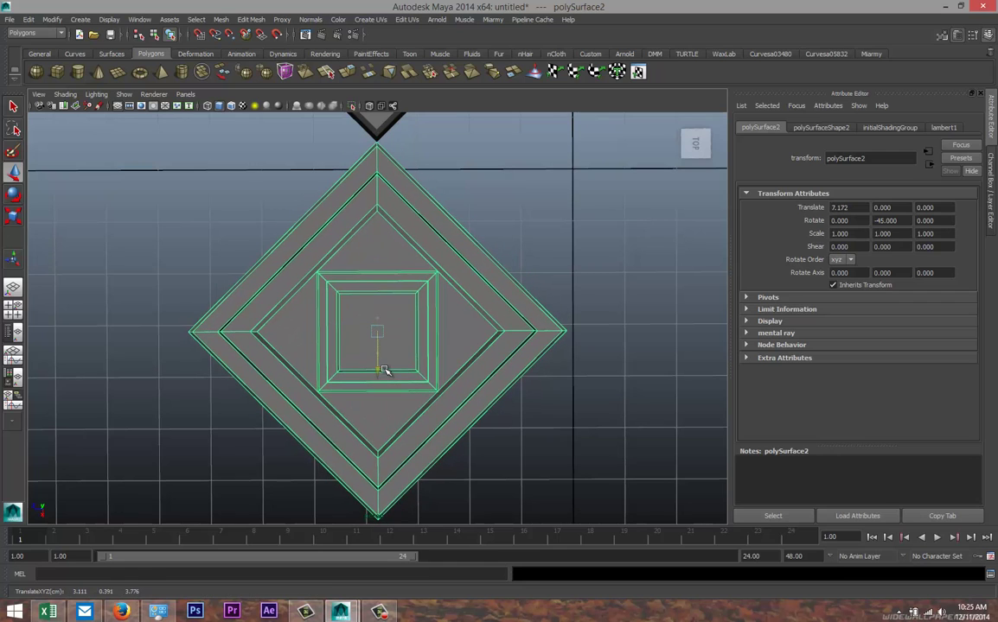
{"action": "scroll", "coordinate": [556, 328], "scroll_direction": "down", "scroll_amount": 5}
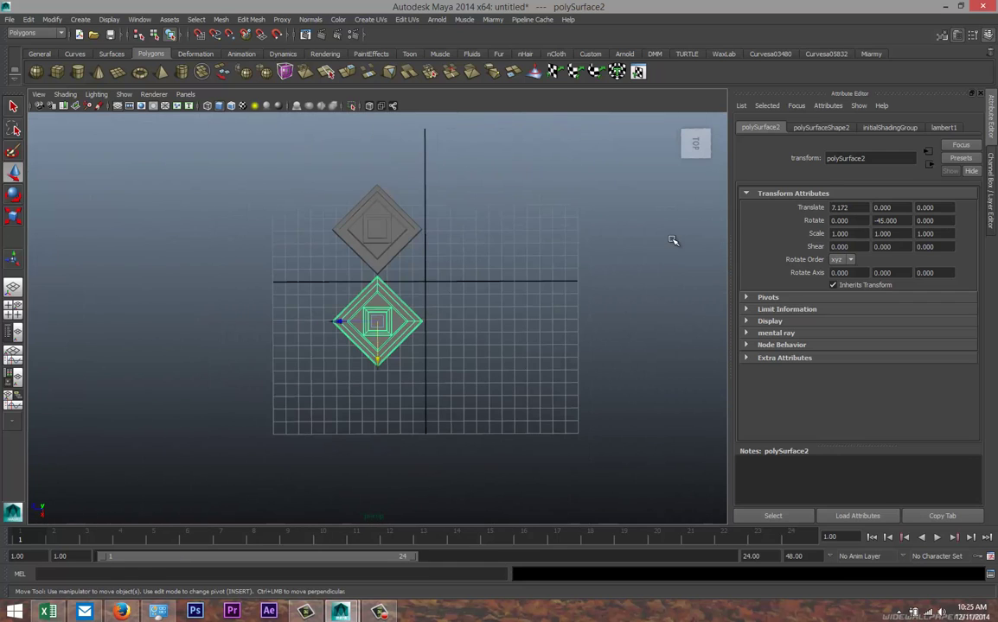
- Extend the diamond column with three Shift+D copies and combine them into one column
{"action": "key", "text": "shift+d"}
{"action": "key", "text": "shift+d"}
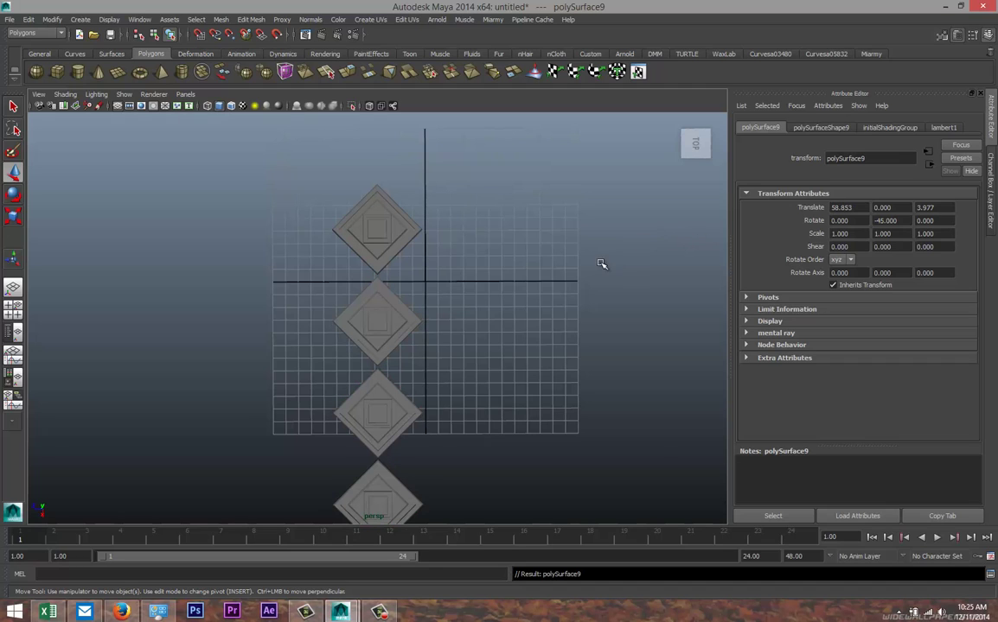
{"action": "scroll", "coordinate": [571, 281], "scroll_direction": "down", "scroll_amount": 5}
{"action": "scroll", "coordinate": [517, 319], "scroll_direction": "up", "scroll_amount": 2}
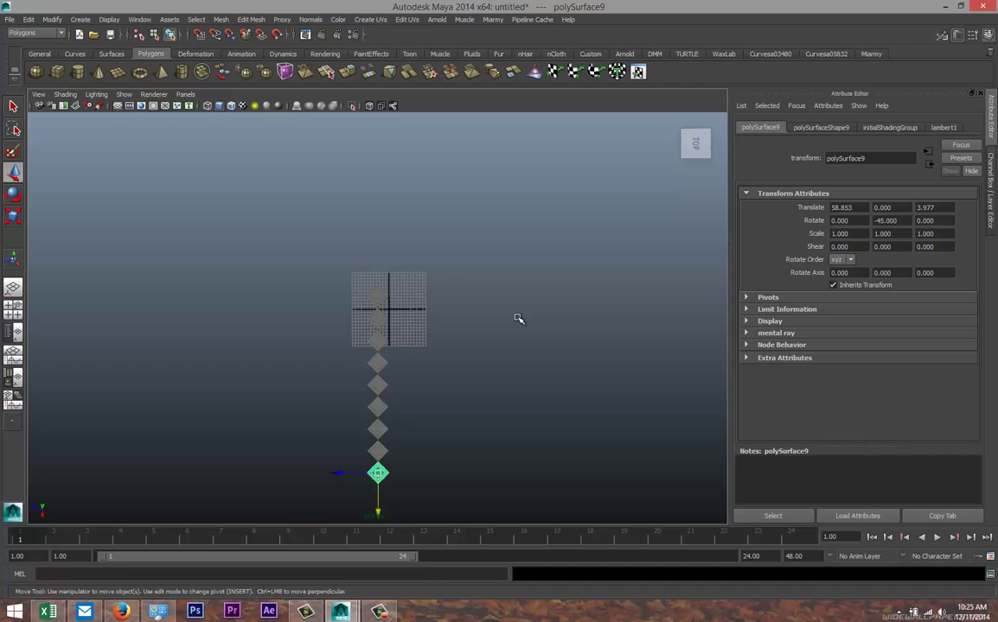
{"action": "key", "text": "shift+d"}
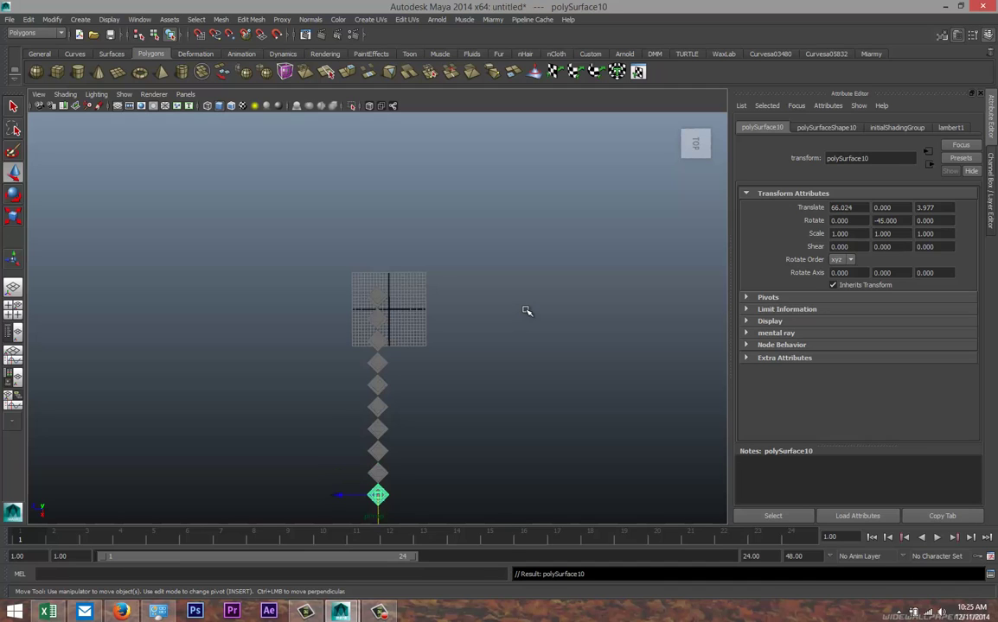
{"action": "key", "text": "shift+d"}
{"action": "scroll", "coordinate": [562, 312], "scroll_direction": "down", "scroll_amount": 2}
{"action": "left_click_drag", "start_coordinate": [333, 267], "coordinate": [442, 503]}
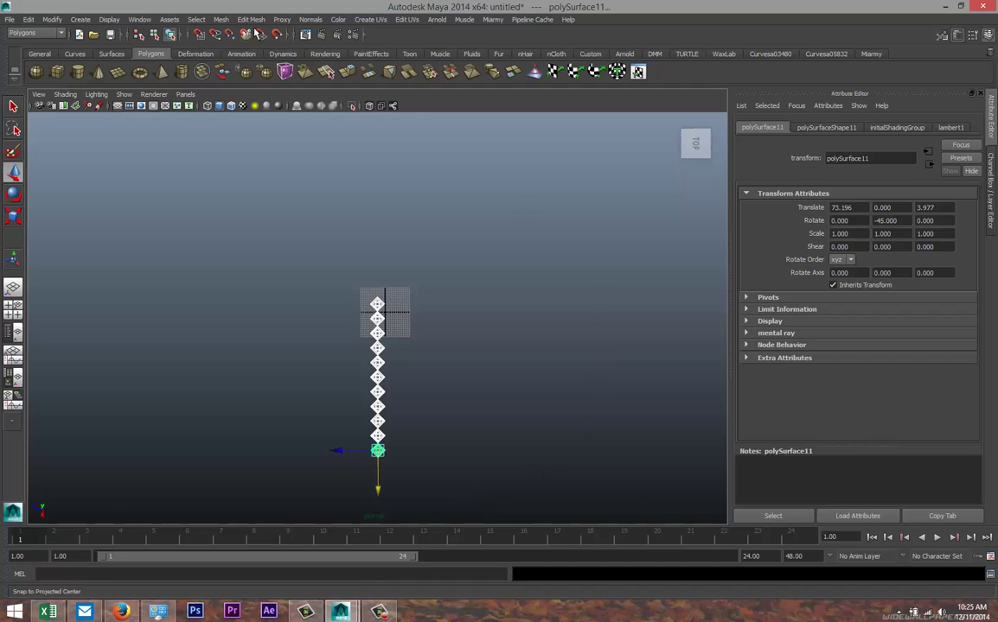
{"action": "left_click", "coordinate": [221, 19]}
{"action": "left_click", "coordinate": [239, 37]}
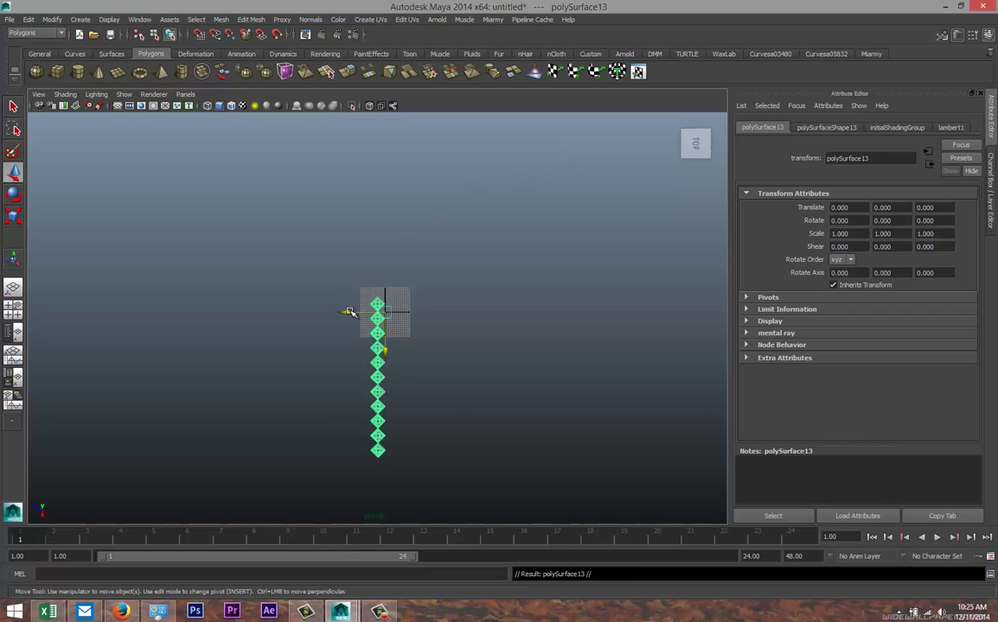
- Offset the column and make two more Shift+D copies side by side, then select all columns
{"action": "mouse_move", "coordinate": [350, 313]}
{"action": "left_mouse_down"}
{"action": "mouse_move", "coordinate": [372, 313]}
{"action": "mouse_move", "coordinate": [365, 320]}
{"action": "left_mouse_up"}
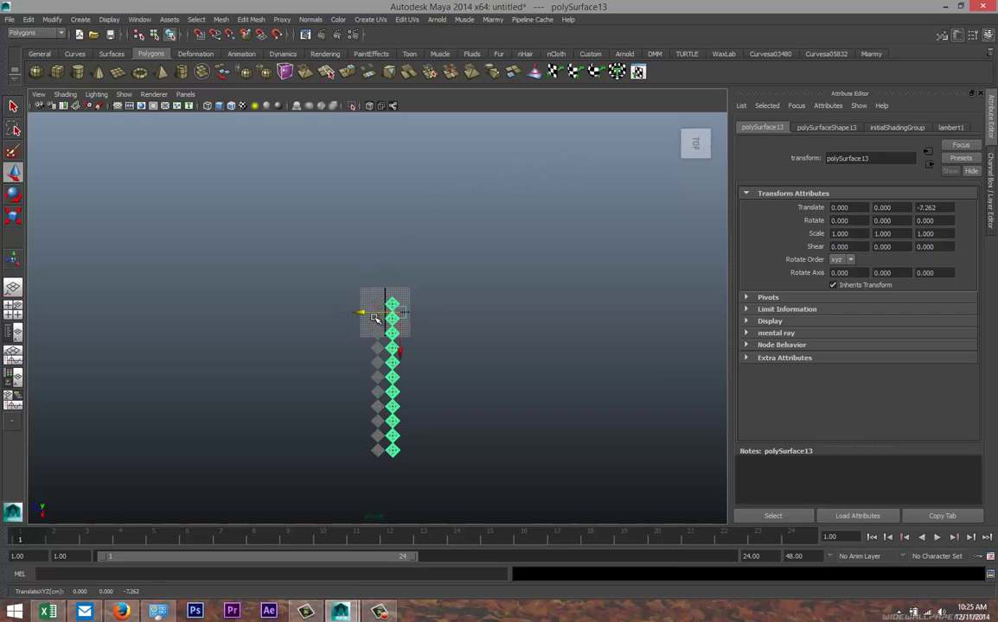
{"action": "scroll", "coordinate": [375, 318], "scroll_direction": "up", "scroll_amount": 8}
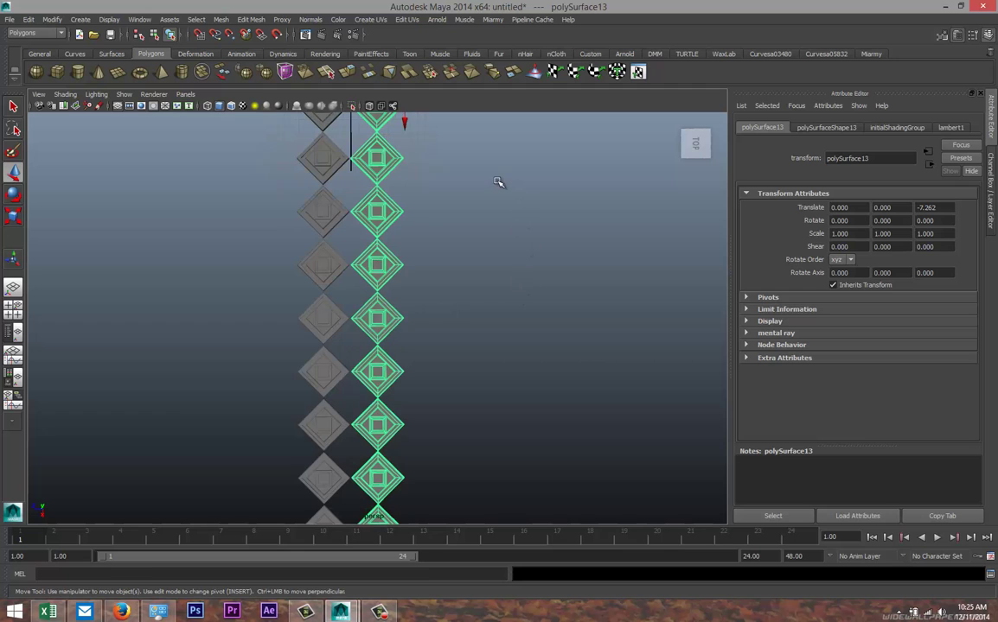
{"action": "scroll", "coordinate": [497, 182], "scroll_direction": "up", "scroll_amount": 10}
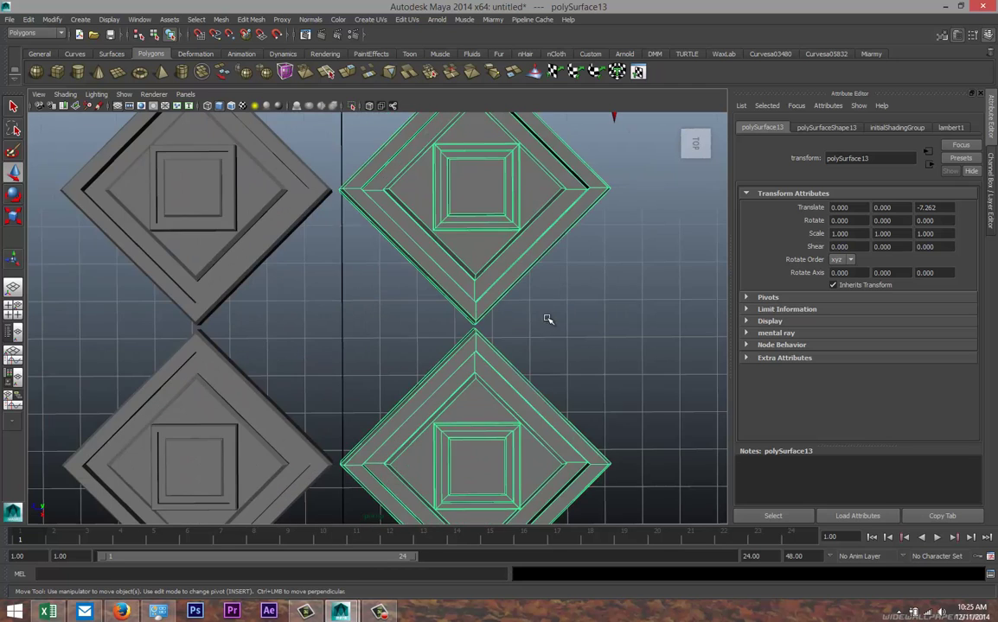
{"action": "middle_click_drag", "start_coordinate": [548, 320], "coordinate": [529, 441], "text": "alt"}
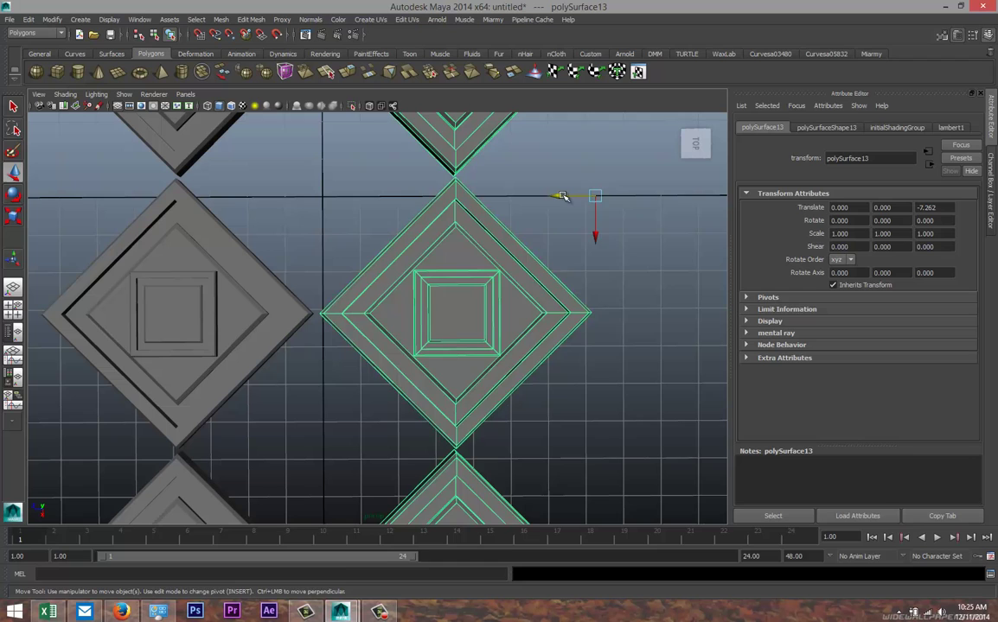
{"action": "left_click_drag", "start_coordinate": [561, 197], "coordinate": [553, 198]}
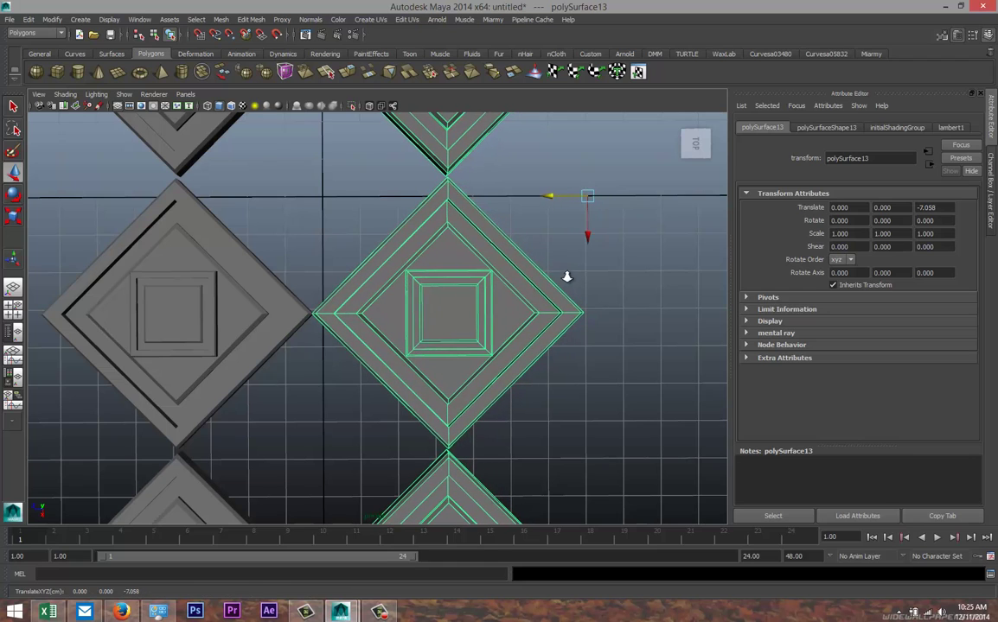
{"action": "scroll", "coordinate": [566, 277], "scroll_direction": "down", "scroll_amount": 10}
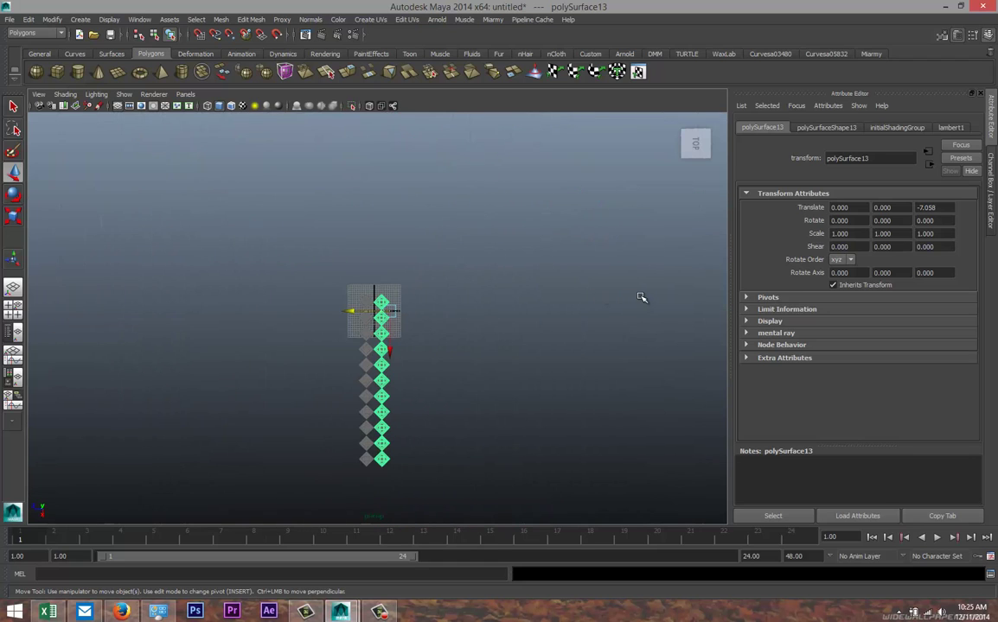
{"action": "key", "text": "shift+d"}
{"action": "key", "text": "shift+d"}
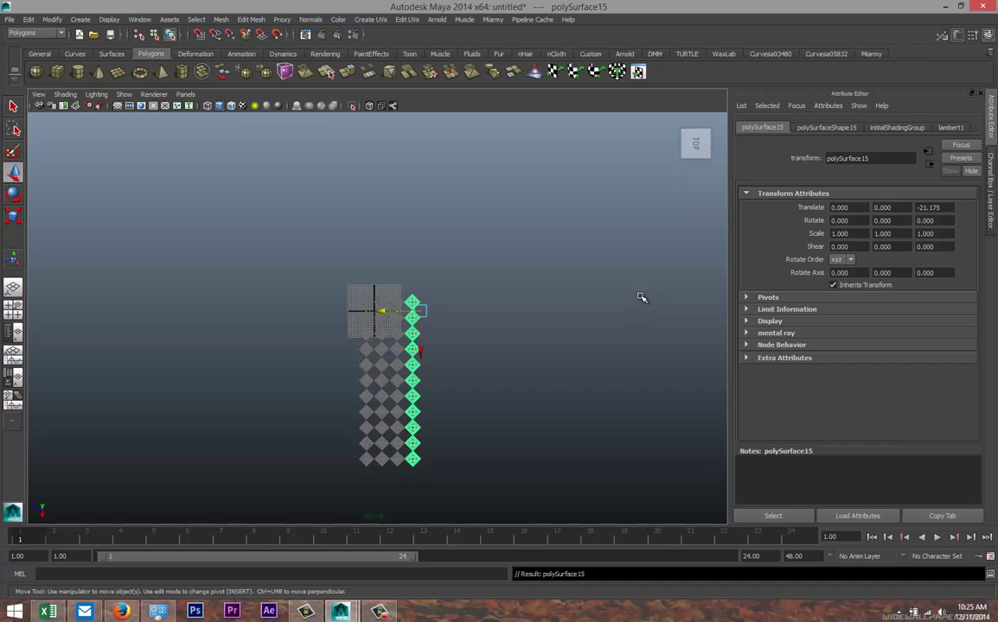
{"action": "key", "text": "shift+d"}
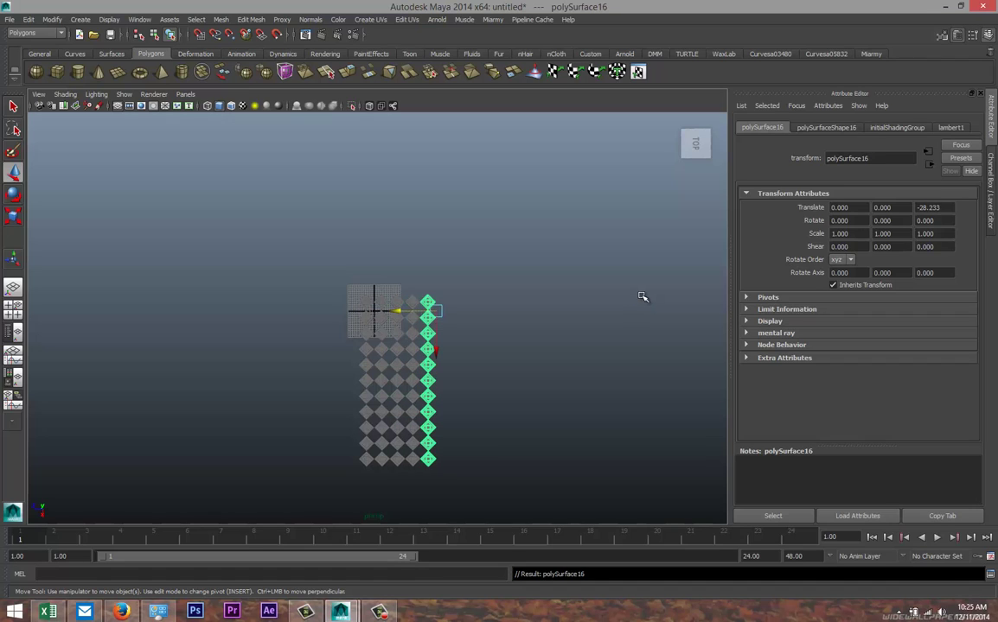
{"action": "left_click_drag", "start_coordinate": [307, 268], "coordinate": [540, 471]}
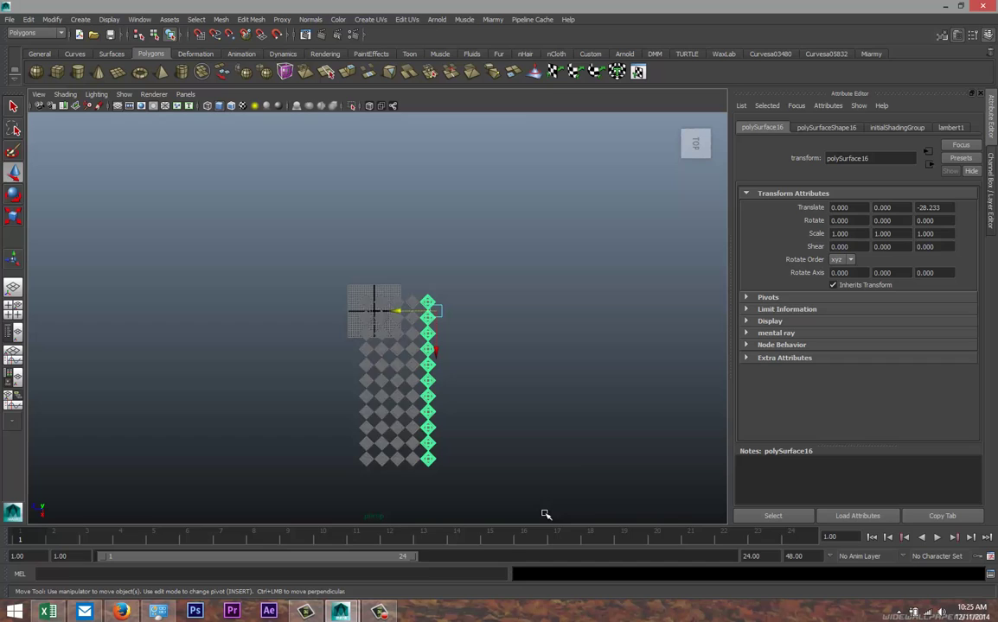
- Combine the columns into polySurface17 and add a nonlinear Bend deformer from the Animation menu set
{"action": "left_click", "coordinate": [223, 19]}
{"action": "left_click", "coordinate": [242, 39]}
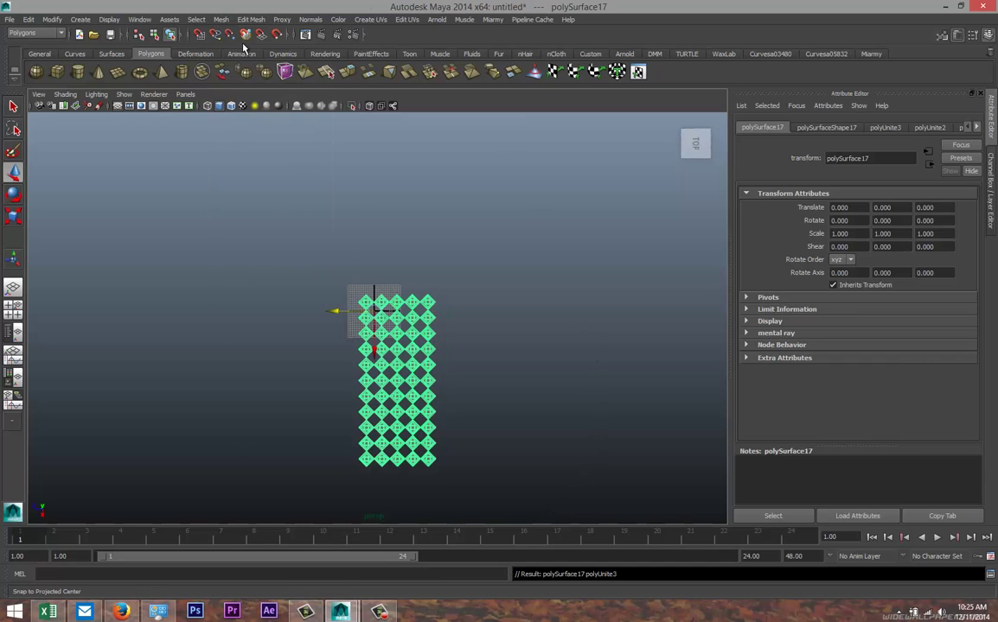
{"action": "left_click", "coordinate": [53, 32]}
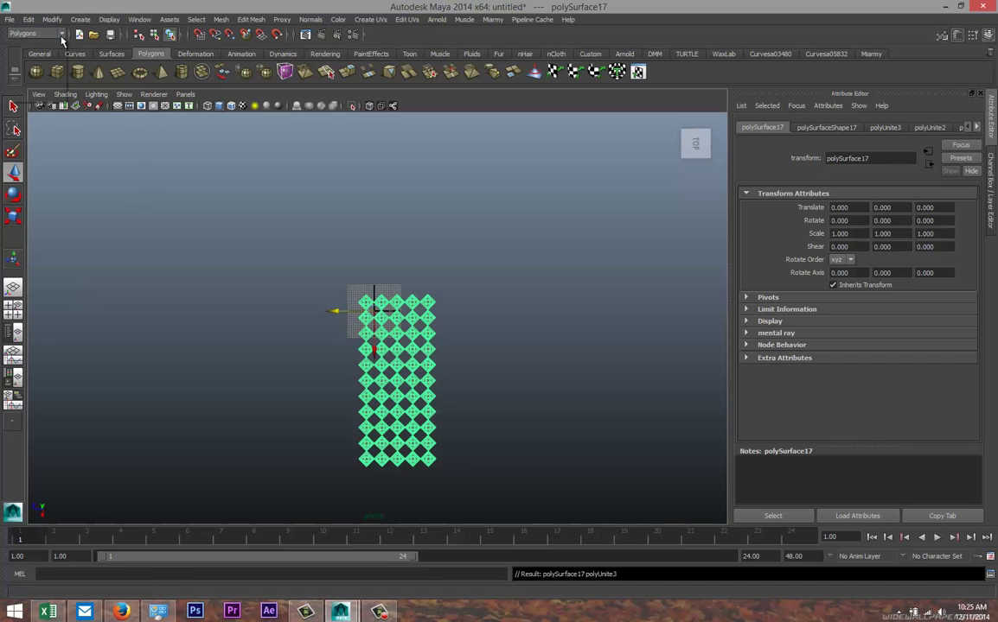
{"action": "left_click", "coordinate": [34, 44]}
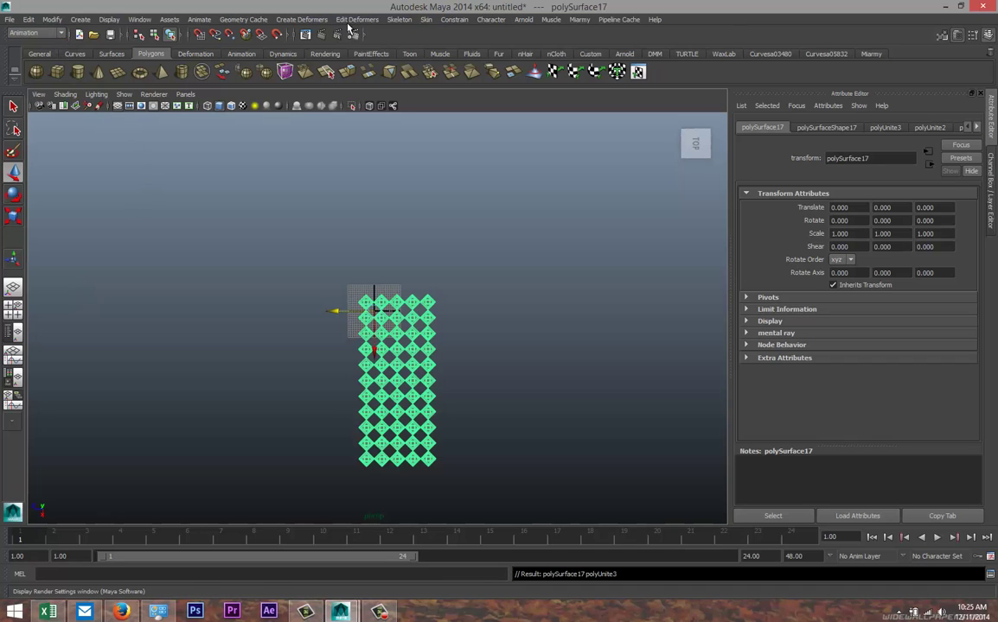
{"action": "left_click", "coordinate": [302, 19]}
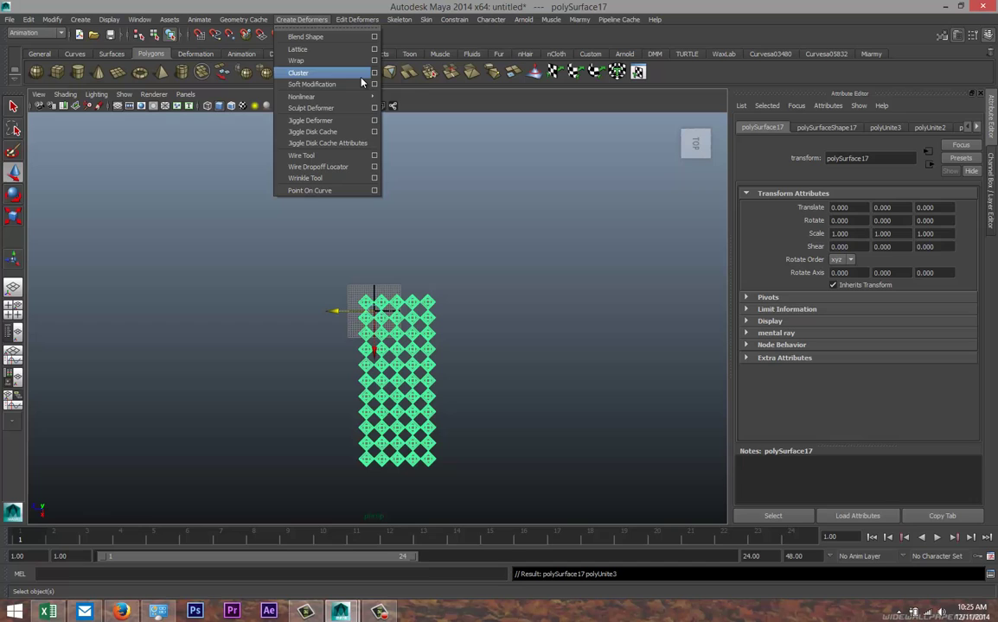
{"action": "mouse_move", "coordinate": [367, 95]}
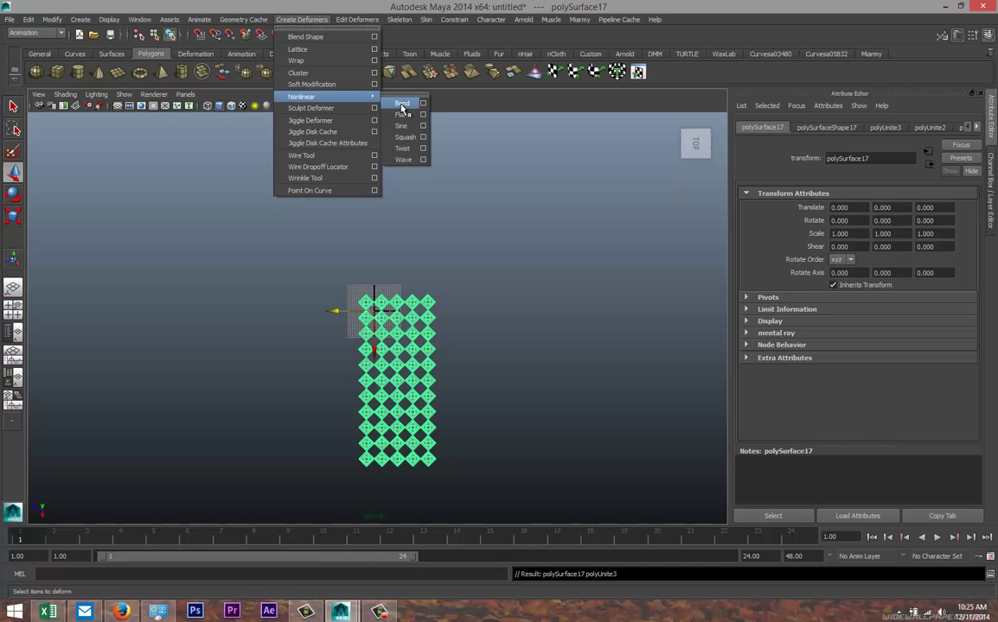
{"action": "left_click", "coordinate": [402, 104]}
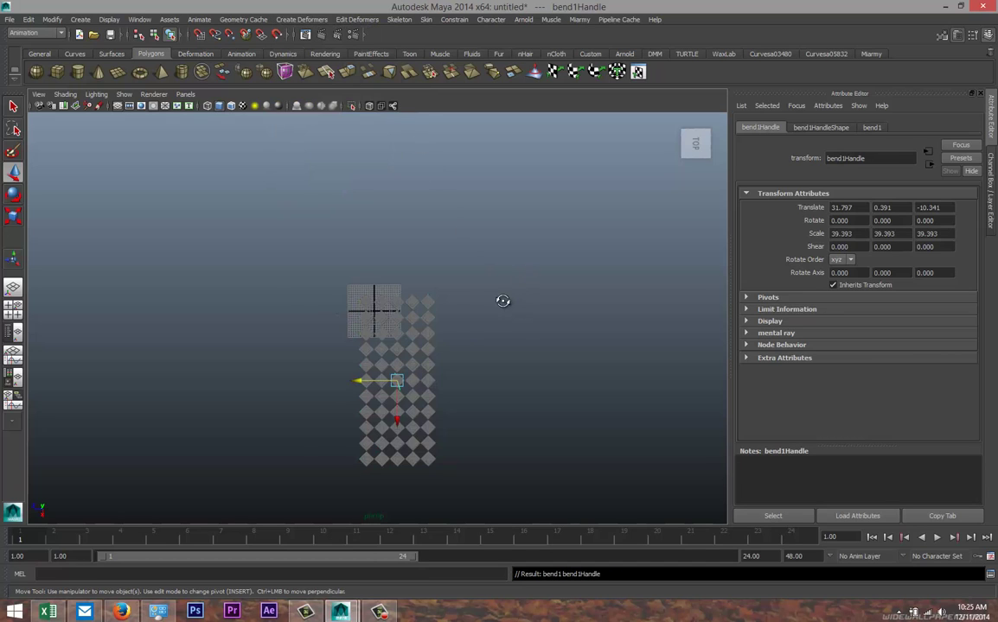
{"action": "left_click_drag", "start_coordinate": [503, 301], "coordinate": [495, 234], "text": "alt"}
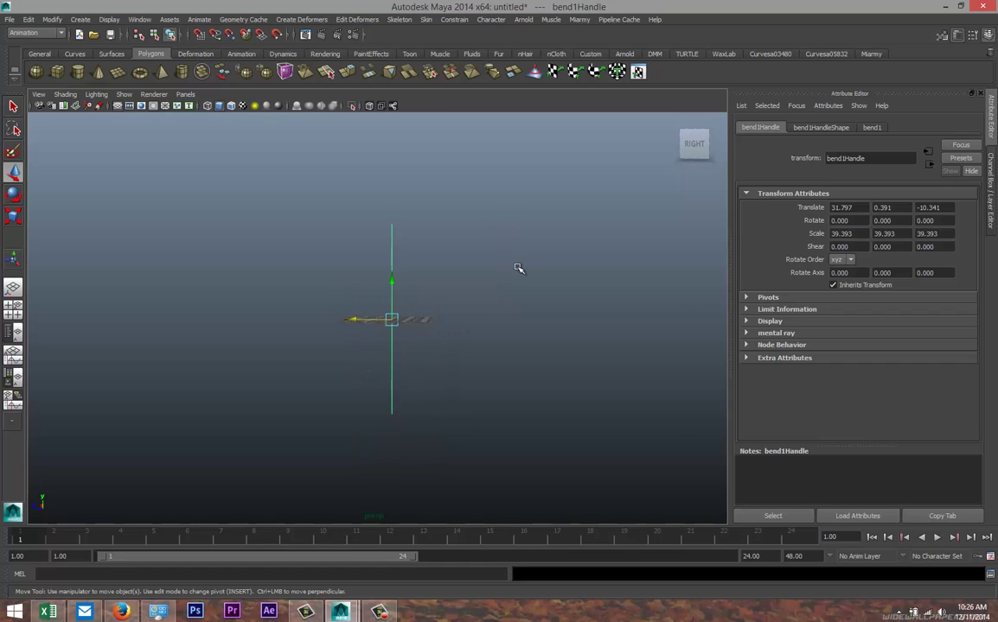
- Set bend1Handle's Rotate Z to -90, then trial a Curvature value and undo it
{"action": "key", "text": "e"}
{"action": "left_click_drag", "start_coordinate": [507, 405], "coordinate": [287, 344], "text": "alt"}
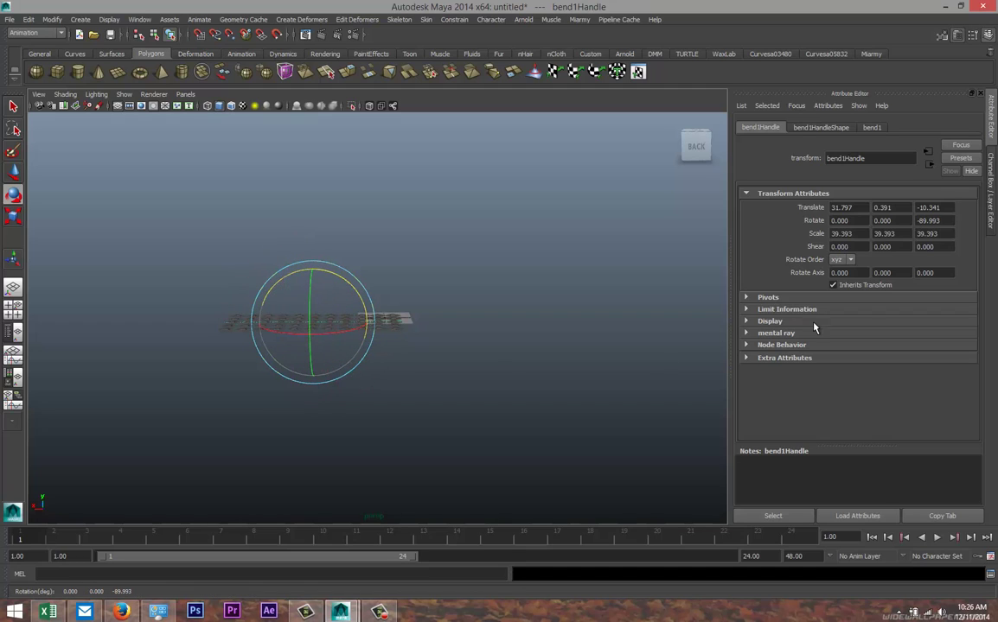
{"action": "double_click", "coordinate": [945, 219]}
{"action": "key", "text": "Return"}
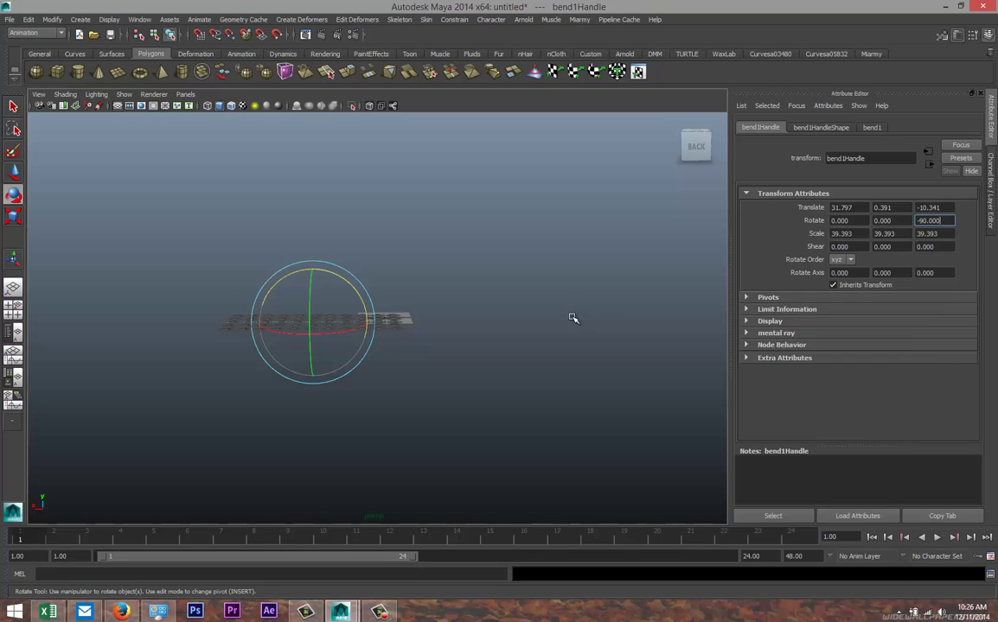
{"action": "left_click_drag", "start_coordinate": [473, 341], "coordinate": [430, 342], "text": "alt"}
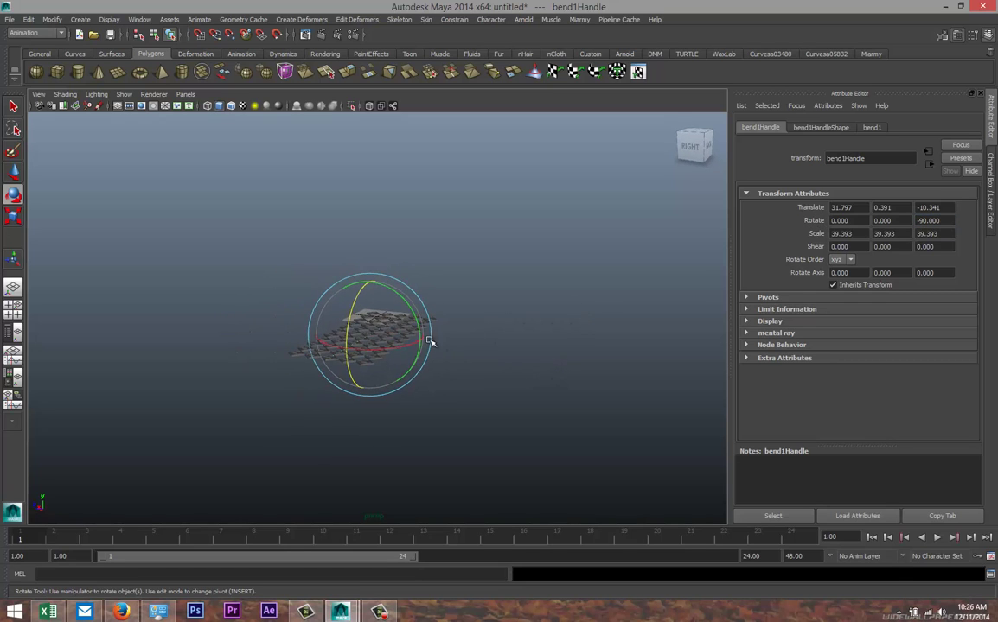
{"action": "left_click", "coordinate": [872, 128]}
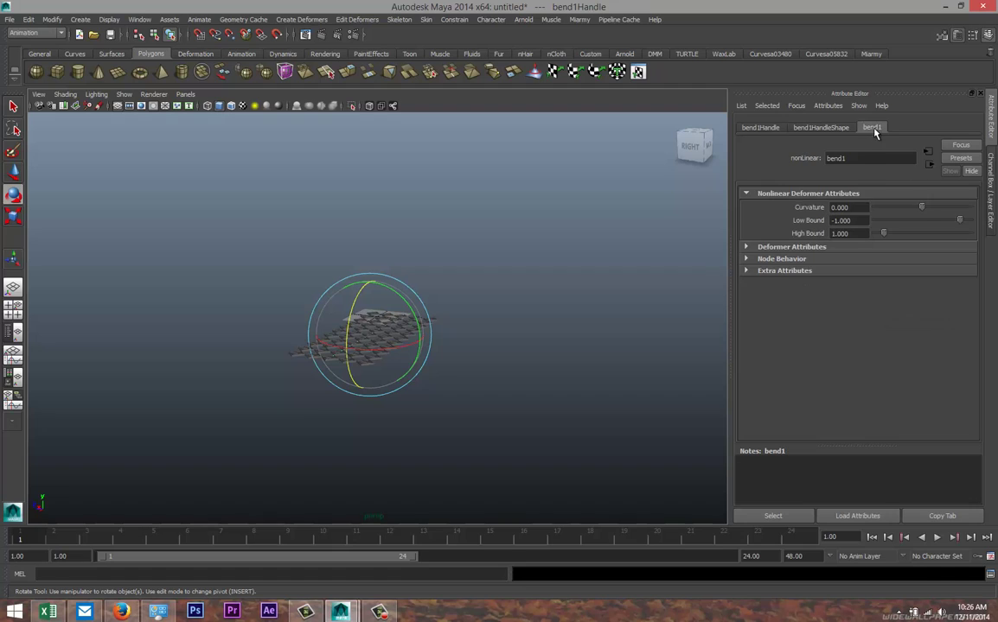
{"action": "left_click_drag", "start_coordinate": [922, 211], "coordinate": [923, 212]}
{"action": "key", "text": "ctrl+z"}
- Rotate bend1Handle around its Y axis and check its rotation values
{"action": "left_click_drag", "start_coordinate": [425, 326], "coordinate": [416, 374]}
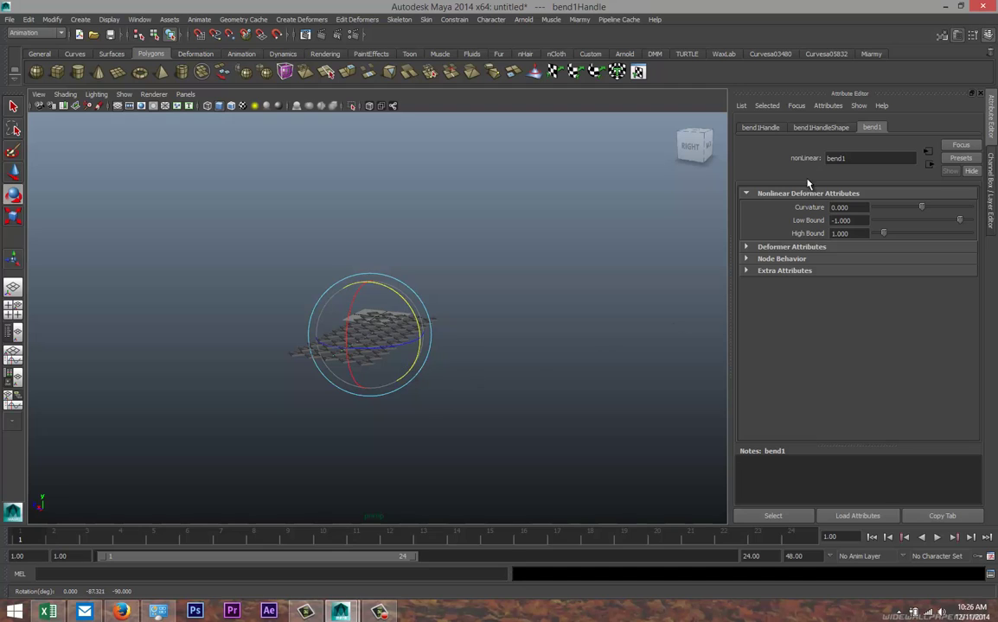
{"action": "left_click", "coordinate": [823, 128]}
{"action": "left_click", "coordinate": [760, 128]}
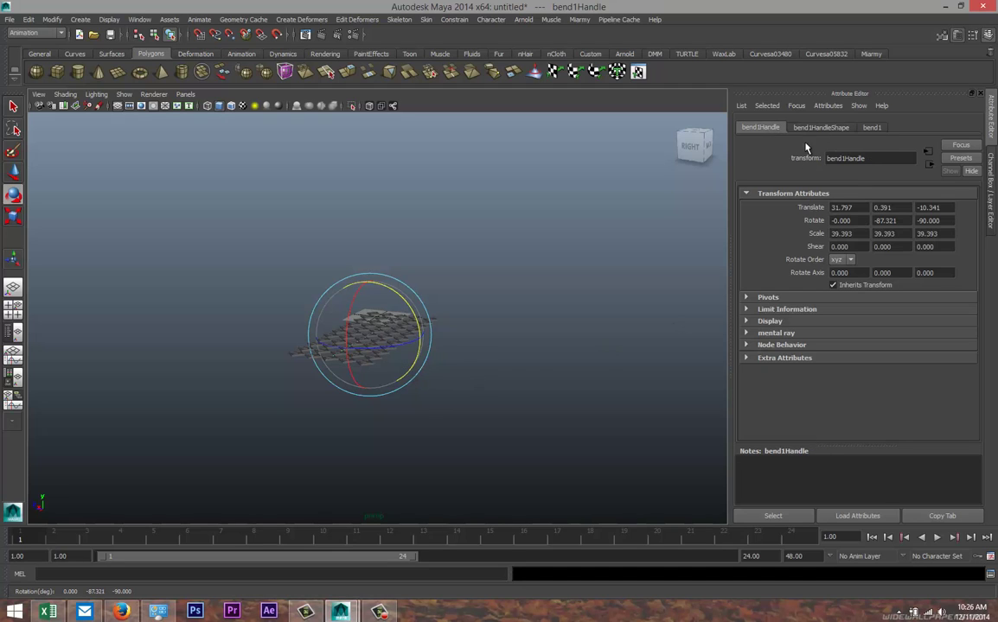
{"action": "left_click", "coordinate": [905, 219]}
{"action": "left_click", "coordinate": [421, 334]}
{"action": "left_click_drag", "start_coordinate": [262, 289], "coordinate": [529, 438]}
{"action": "key", "text": "ctrl+z"}
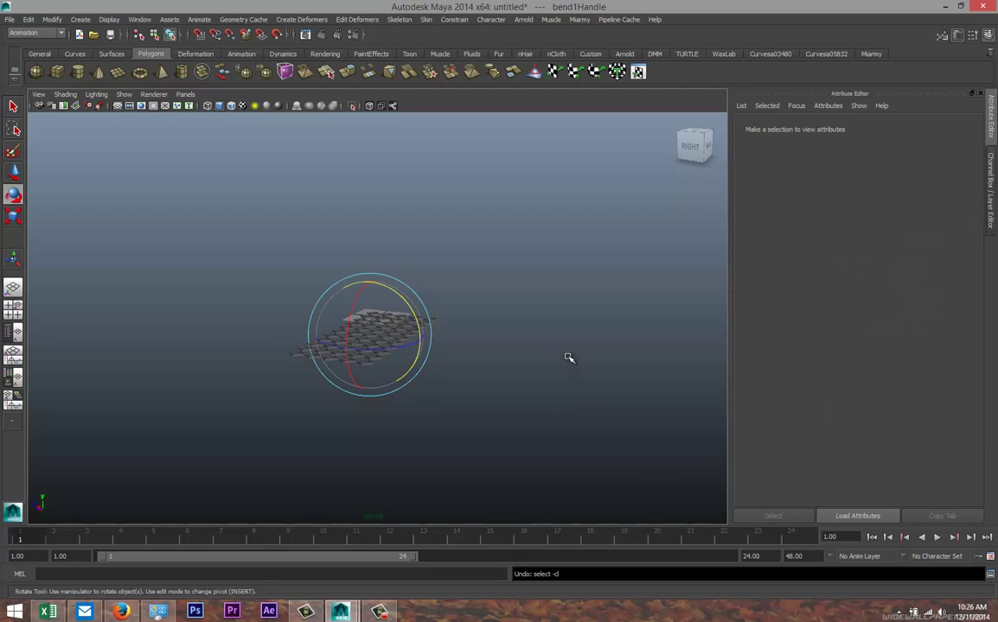
{"action": "key", "text": "ctrl+z"}
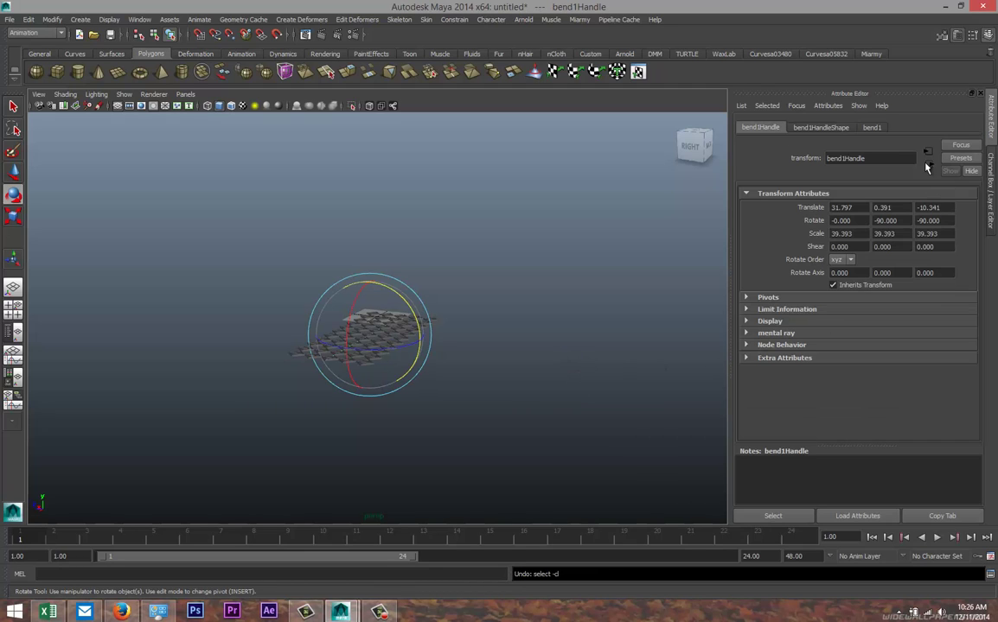
- Test a negative Curvature, undo it, and rotate the handle further to -180 on Y
{"action": "left_click", "coordinate": [871, 127]}
{"action": "left_click_drag", "start_coordinate": [921, 210], "coordinate": [917, 211]}
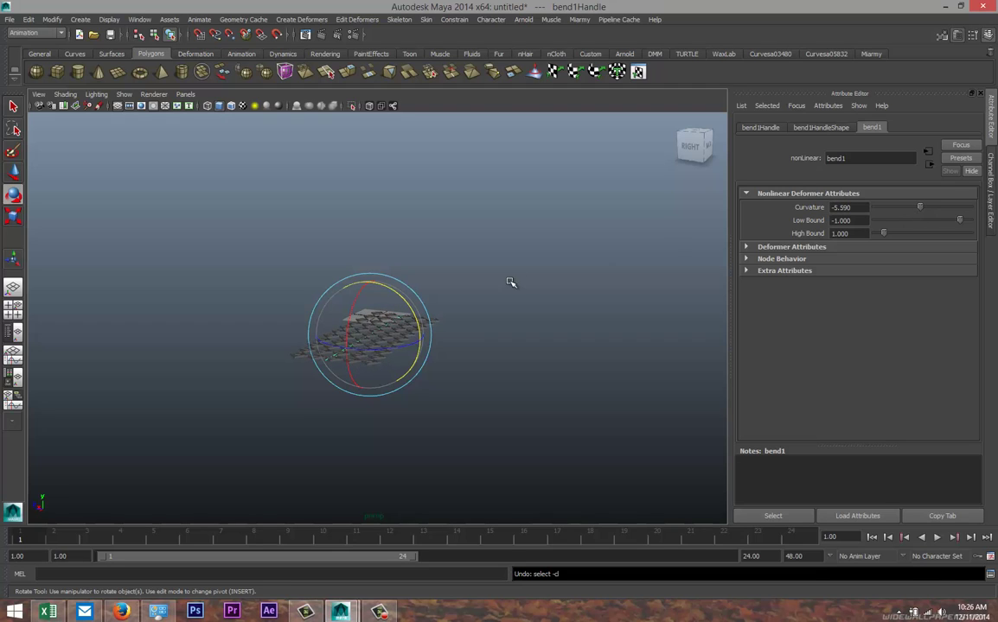
{"action": "key", "text": "ctrl+z"}
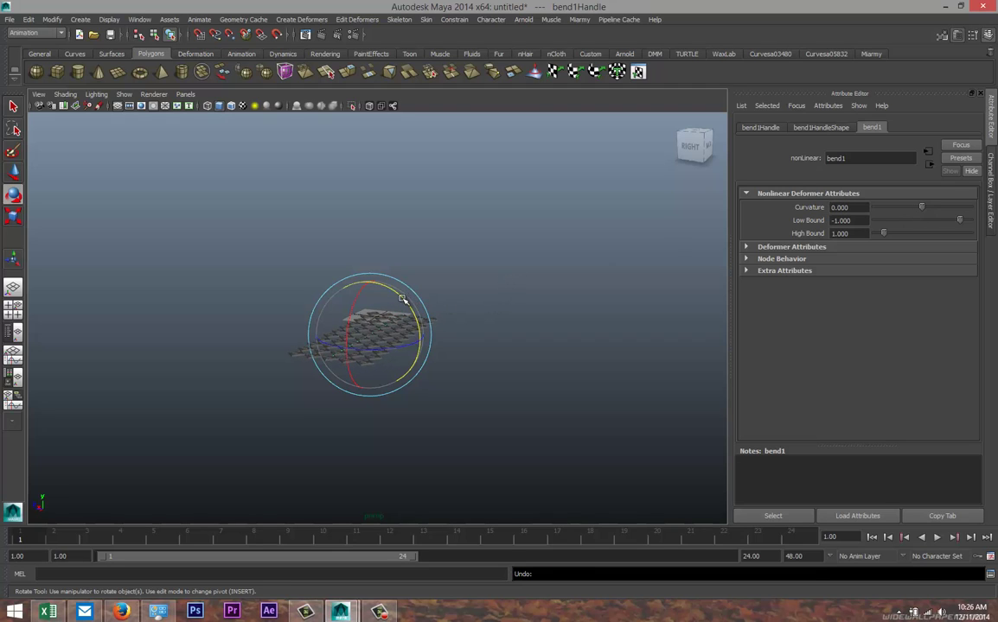
{"action": "left_click_drag", "start_coordinate": [403, 292], "coordinate": [421, 380]}
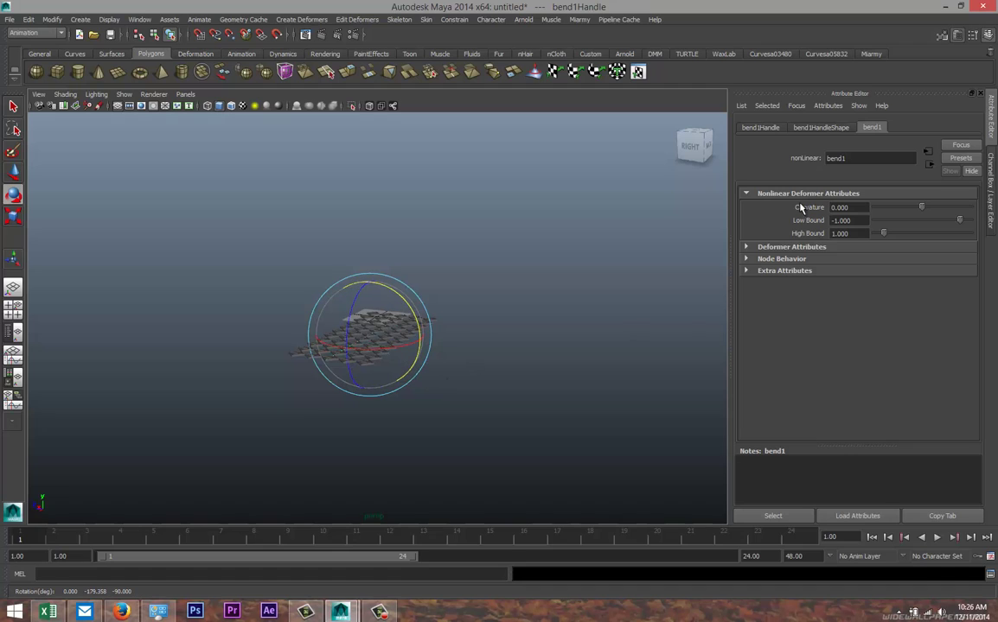
{"action": "left_click", "coordinate": [763, 128]}
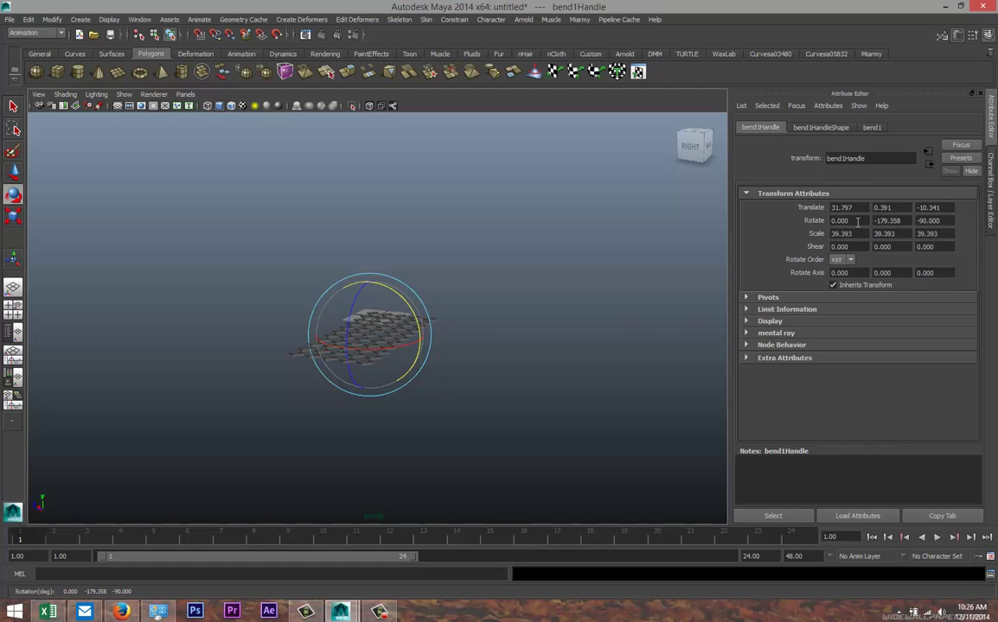
{"action": "left_click", "coordinate": [898, 221]}
- Set the bend1 Curvature to -180 so the lattice curls into a drum, then deselect
{"action": "left_click", "coordinate": [872, 127]}
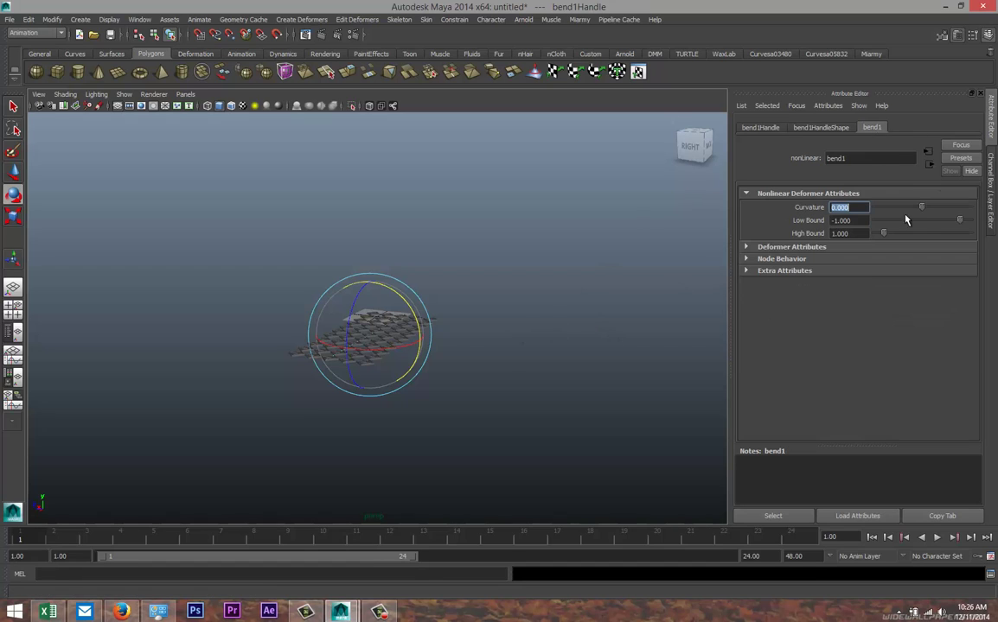
{"action": "left_click_drag", "start_coordinate": [921, 207], "coordinate": [874, 212]}
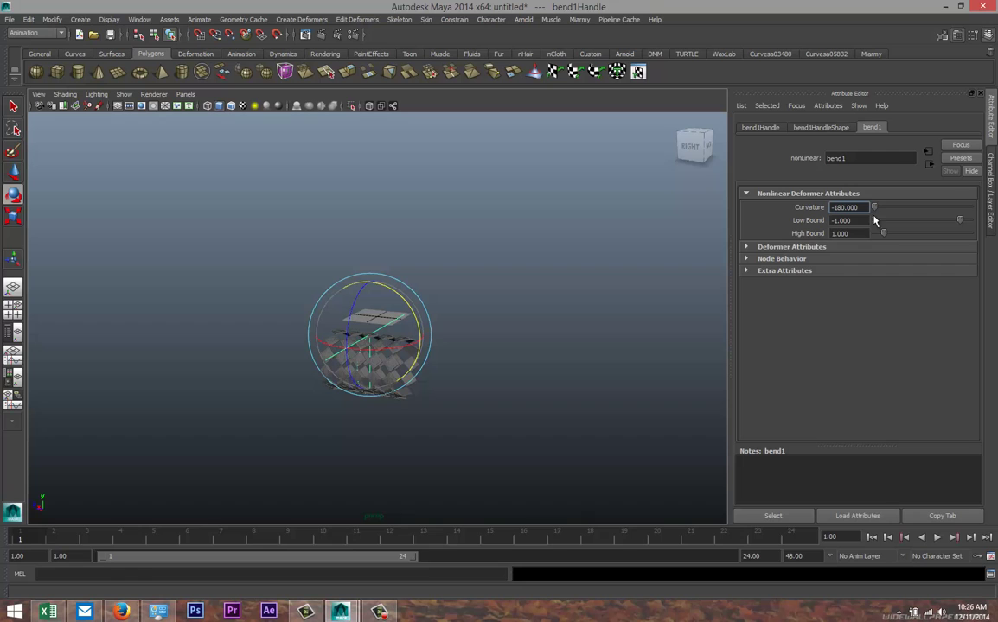
{"action": "left_click", "coordinate": [513, 392]}
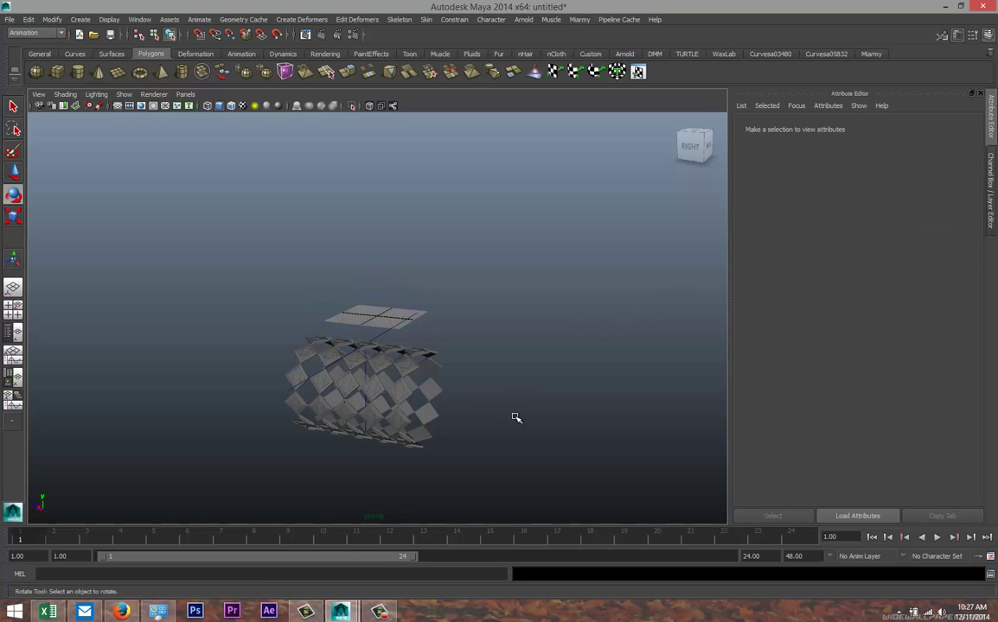
{"action": "left_click_drag", "start_coordinate": [517, 417], "coordinate": [523, 391], "text": "alt"}
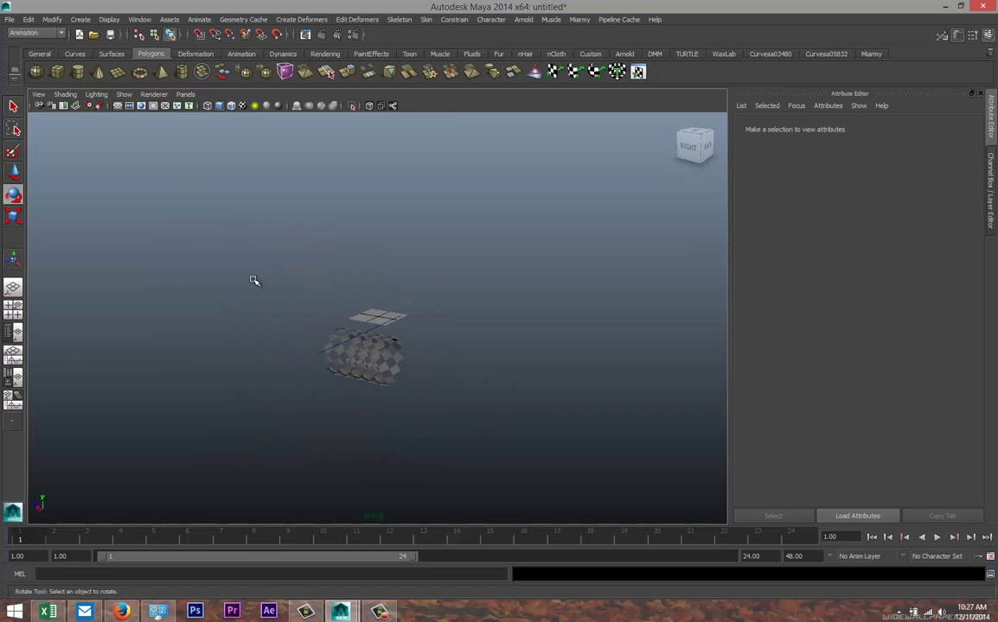
- Reselect the bend deformer and delete all construction history to bake the bend
{"action": "key", "text": "ctrl+z"}
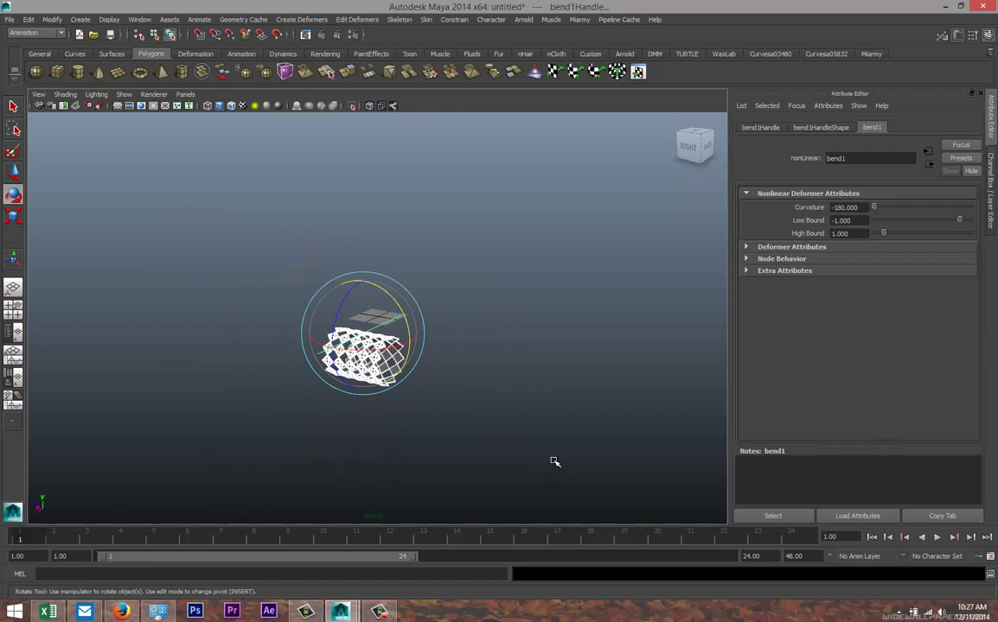
{"action": "left_click", "coordinate": [29, 19]}
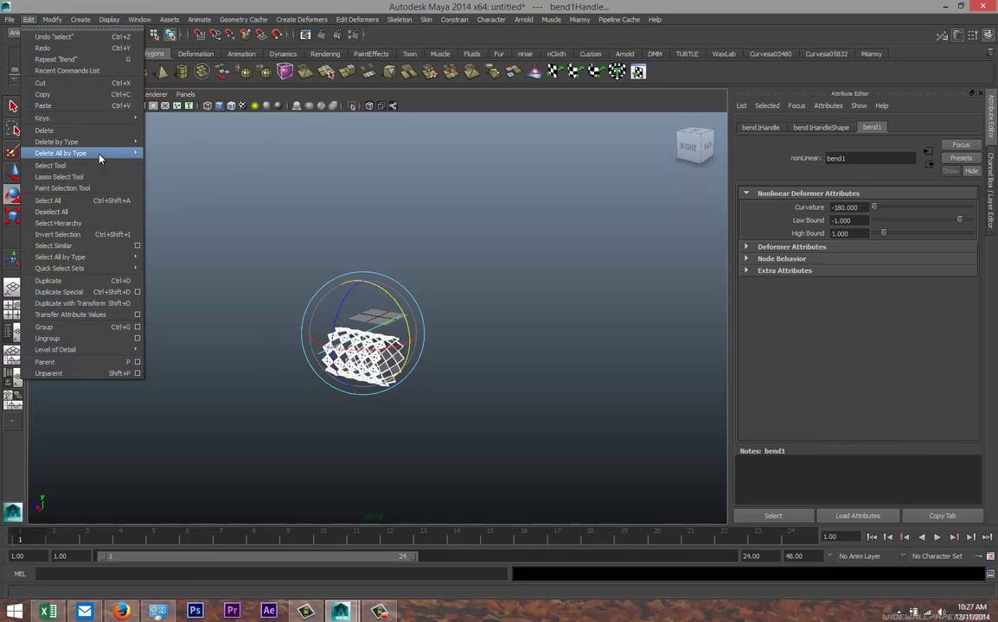
{"action": "mouse_move", "coordinate": [98, 156]}
{"action": "left_click", "coordinate": [147, 134]}
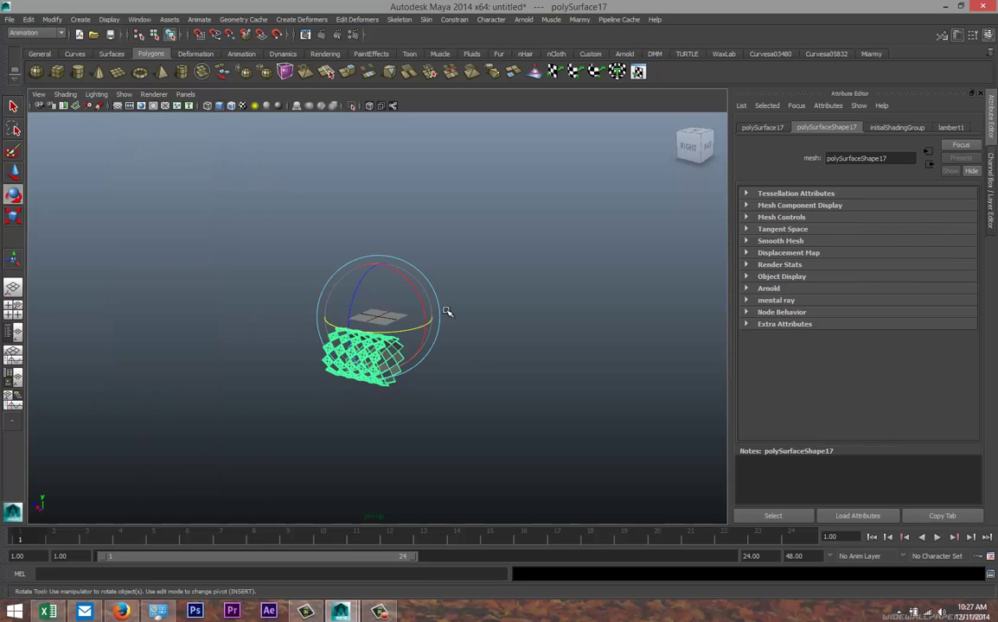
{"action": "left_click", "coordinate": [511, 404]}
- Centre the lattice tube's pivot and stand it upright with Rotate X set to 90
{"action": "left_click_drag", "start_coordinate": [310, 327], "coordinate": [505, 457]}
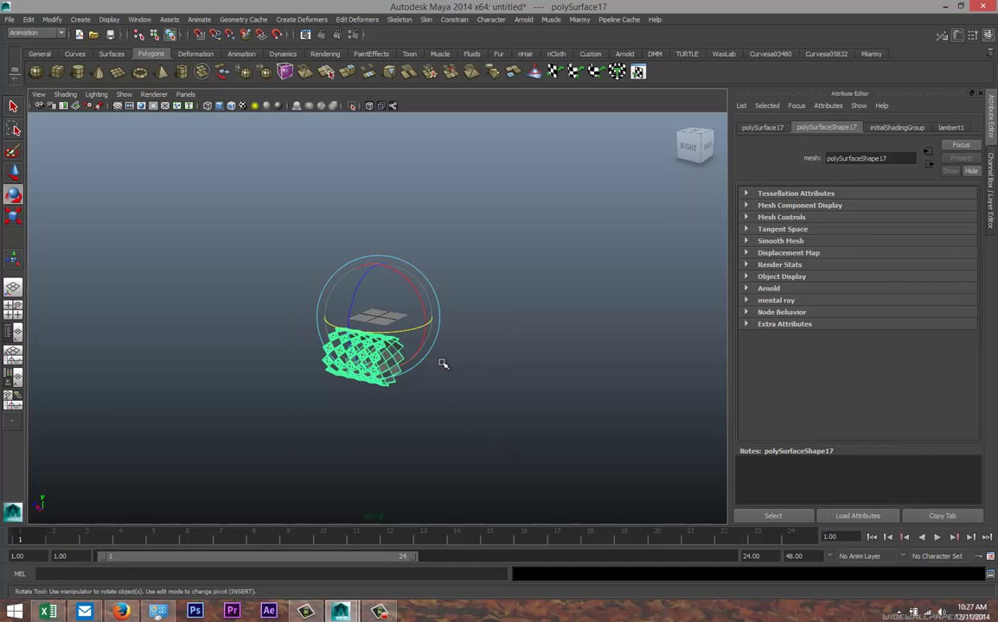
{"action": "left_click", "coordinate": [52, 19]}
{"action": "left_click", "coordinate": [72, 130]}
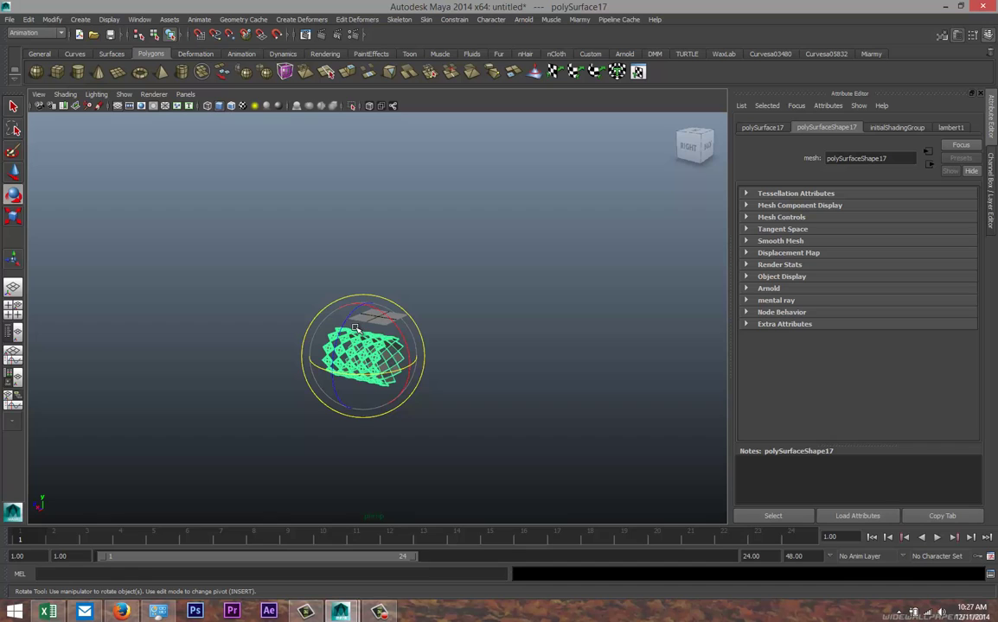
{"action": "left_click_drag", "start_coordinate": [404, 345], "coordinate": [392, 300]}
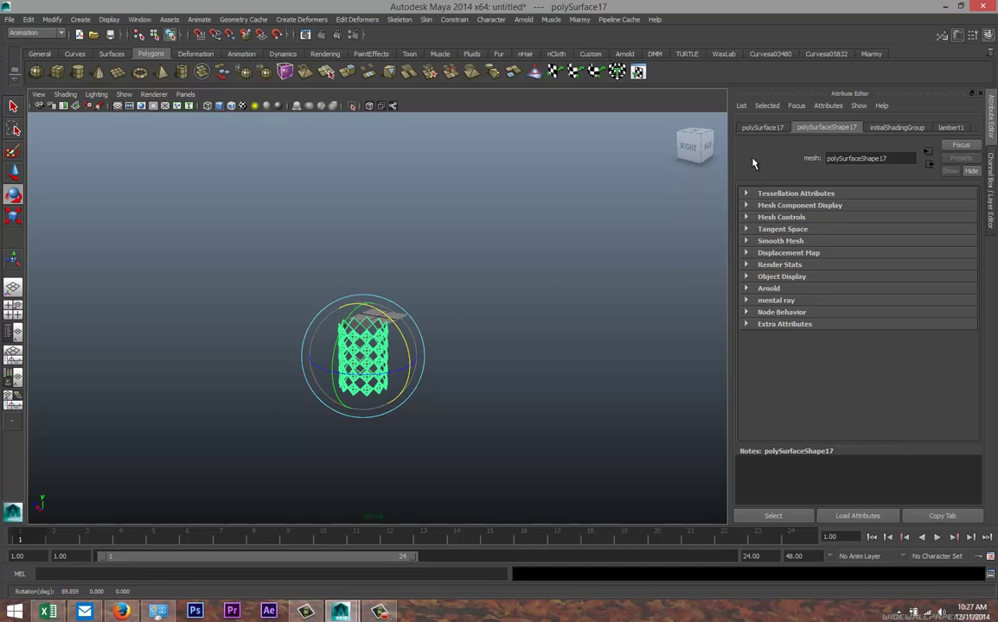
{"action": "left_click", "coordinate": [760, 128]}
{"action": "left_click", "coordinate": [866, 223]}
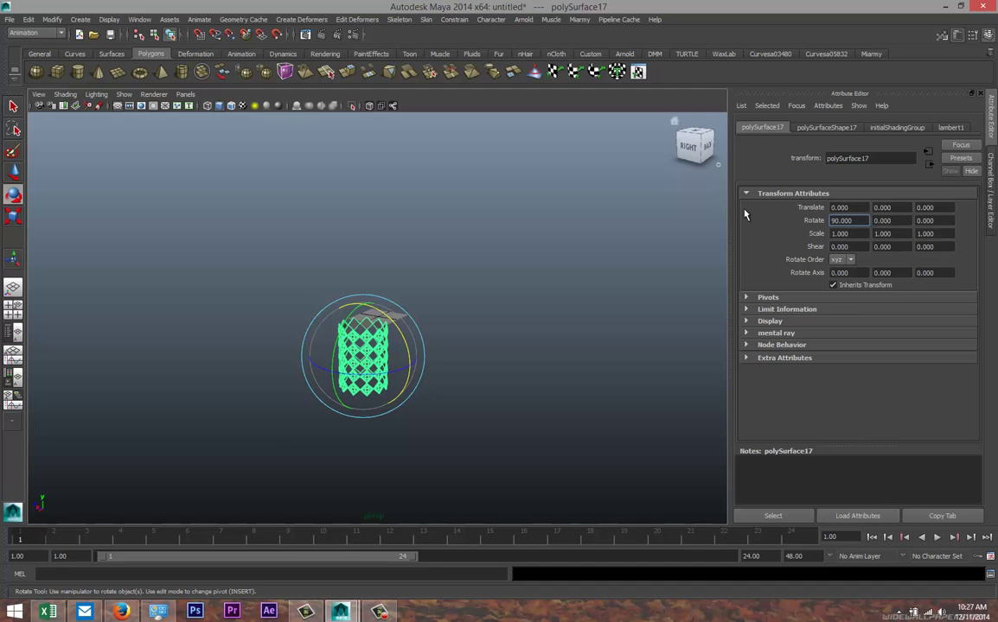
{"action": "left_click", "coordinate": [525, 332]}
{"action": "left_click", "coordinate": [386, 372]}
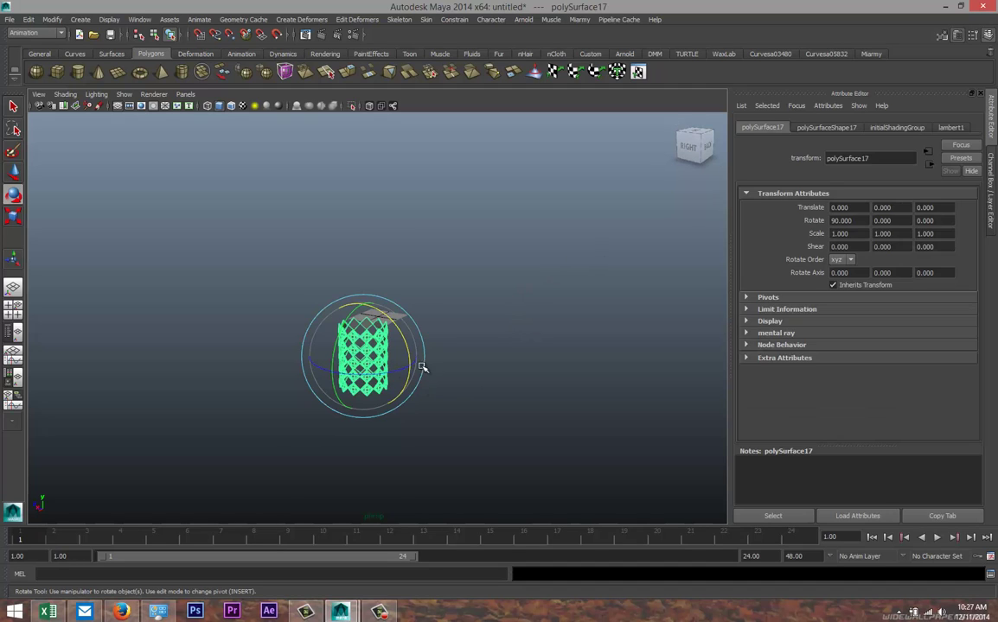
- Draw a polygon cylinder on the grid and switch to a maximized top view
{"action": "left_click", "coordinate": [78, 73]}
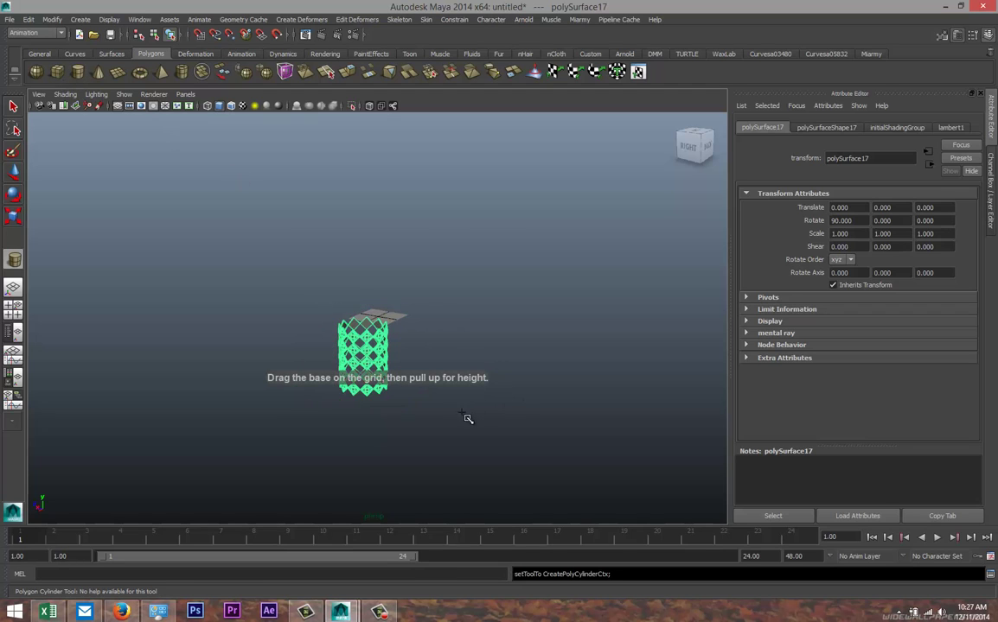
{"action": "left_click_drag", "start_coordinate": [458, 413], "coordinate": [472, 331]}
{"action": "left_click", "coordinate": [14, 307]}
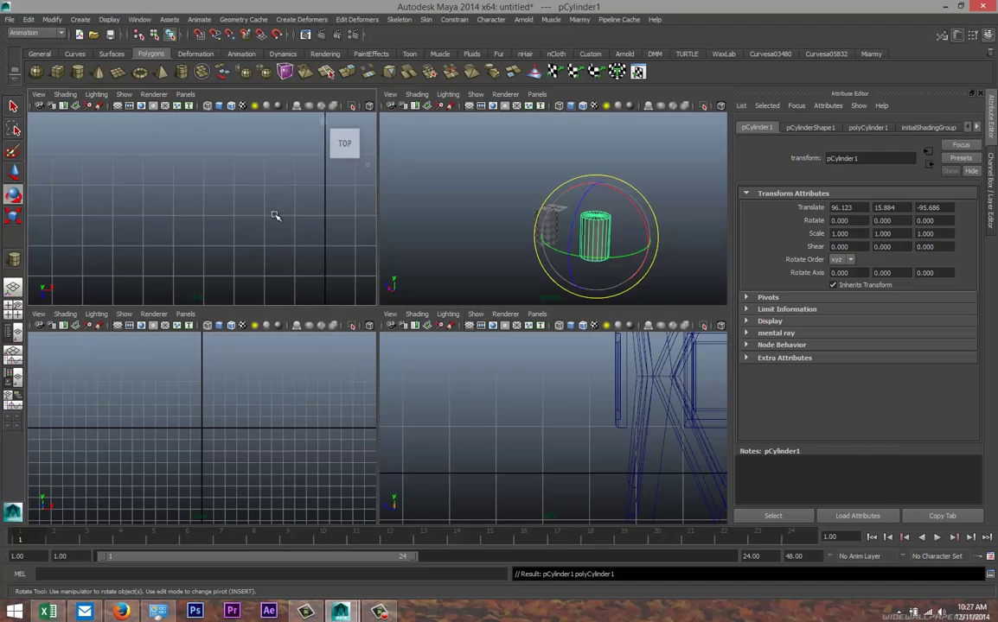
{"action": "key", "text": "space"}
{"action": "scroll", "coordinate": [417, 344], "scroll_direction": "down", "scroll_amount": 10}
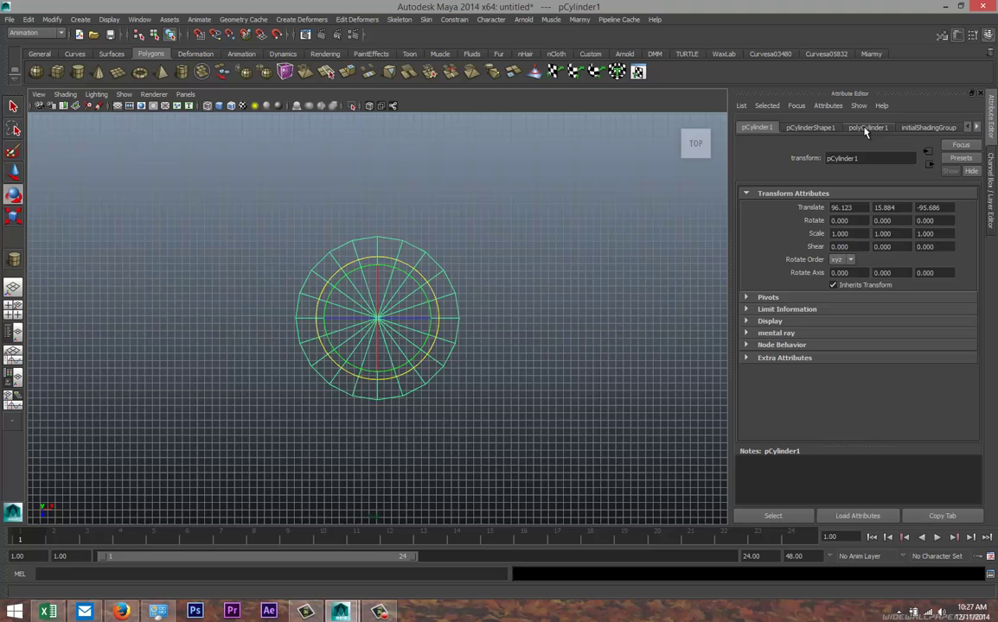
- Set the polyCylinder1 Subdivisions Axis to 40
{"action": "left_click", "coordinate": [867, 128]}
{"action": "double_click", "coordinate": [837, 239]}
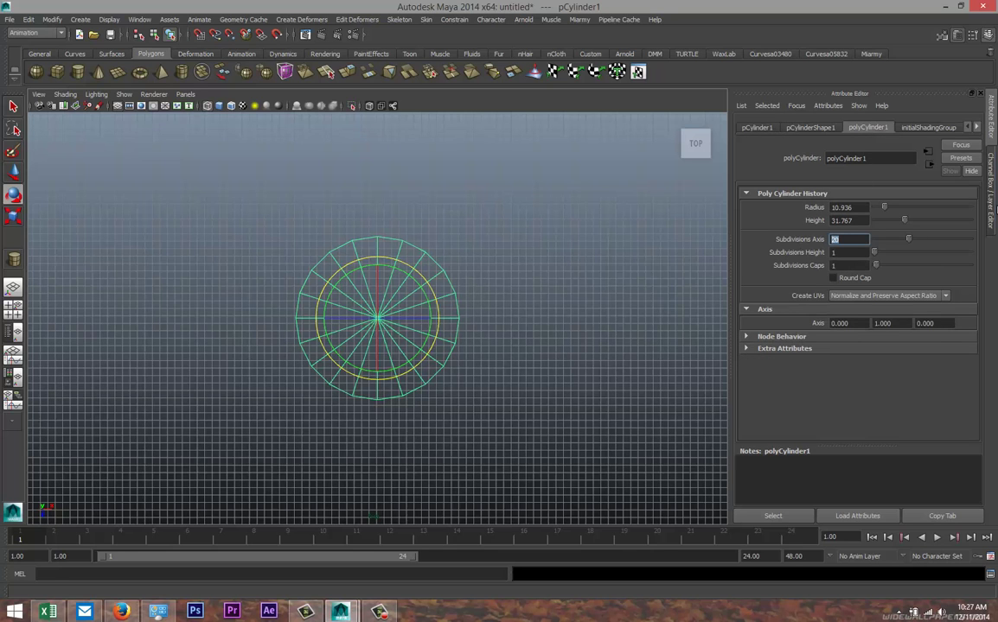
{"action": "key", "text": "Return"}
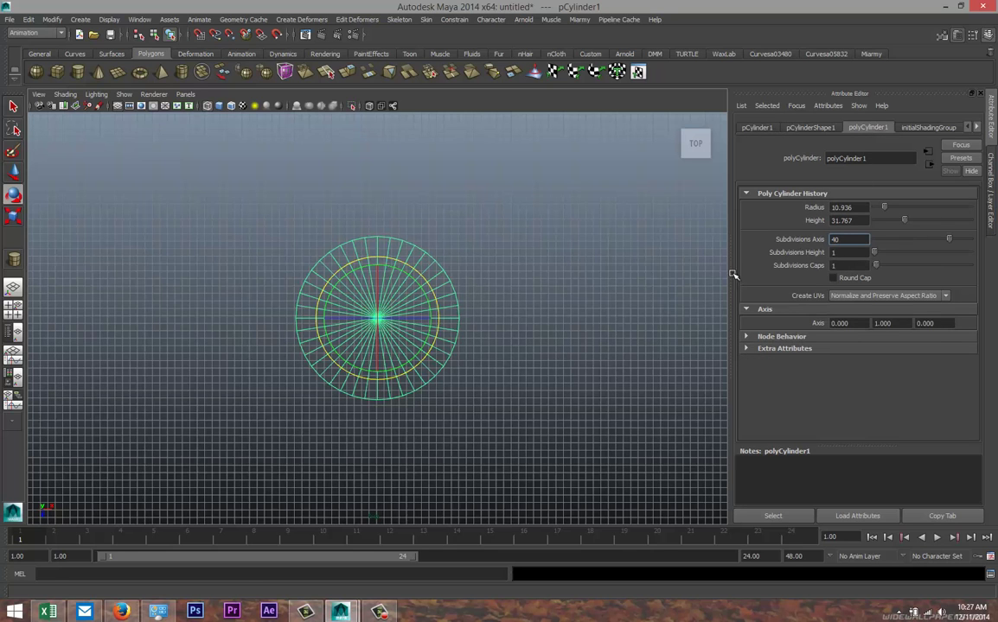
{"action": "key", "text": "e"}
{"action": "scroll", "coordinate": [553, 299], "scroll_direction": "down", "scroll_amount": 5}
{"action": "scroll", "coordinate": [557, 311], "scroll_direction": "down", "scroll_amount": 2}
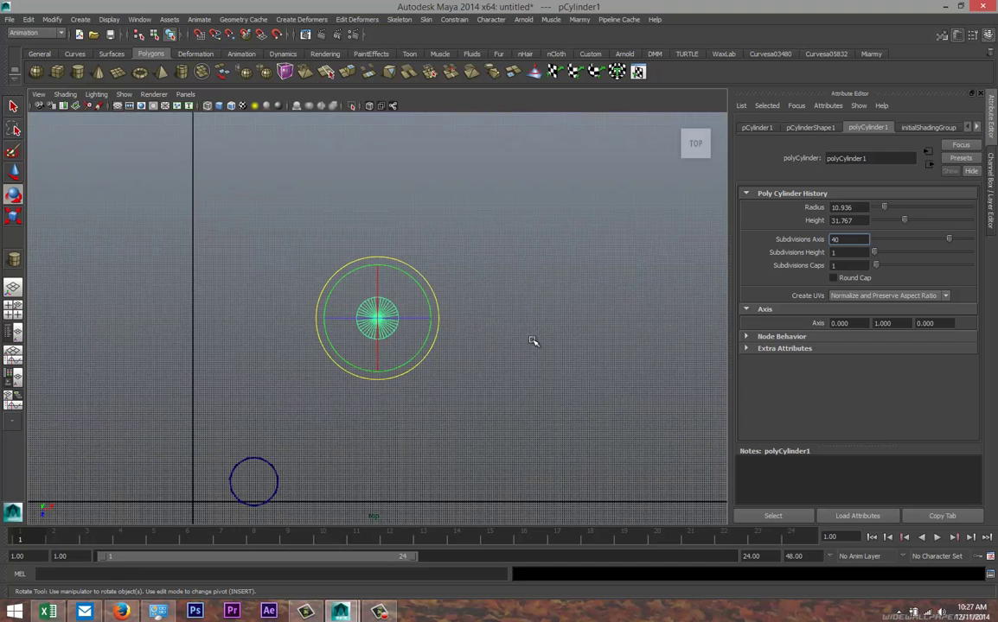
- Move the cylinder onto the lattice column and centre it within the ring
{"action": "left_click", "coordinate": [452, 321]}
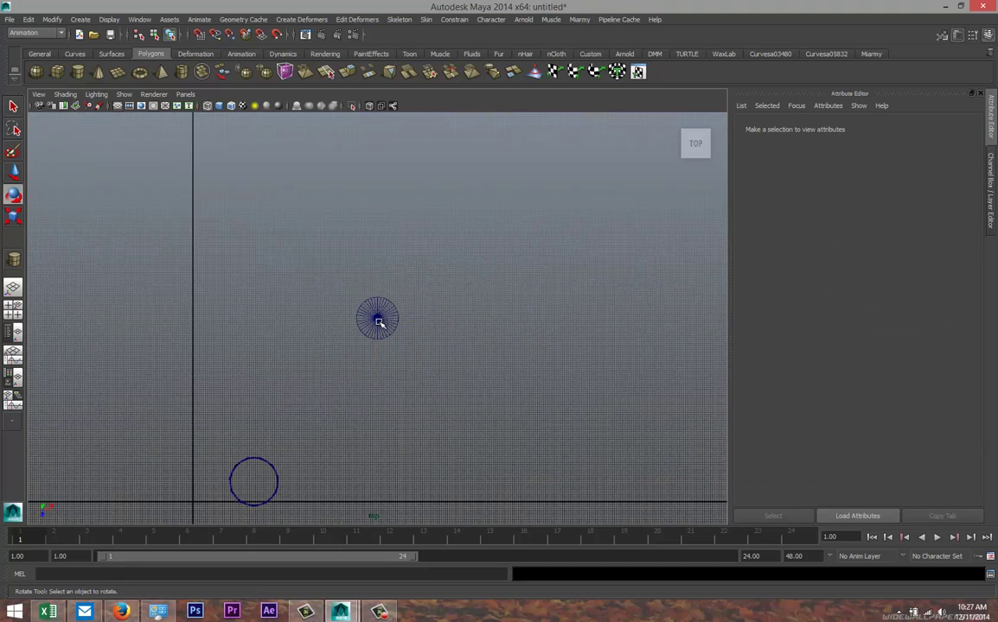
{"action": "left_click", "coordinate": [379, 320]}
{"action": "key", "text": "w"}
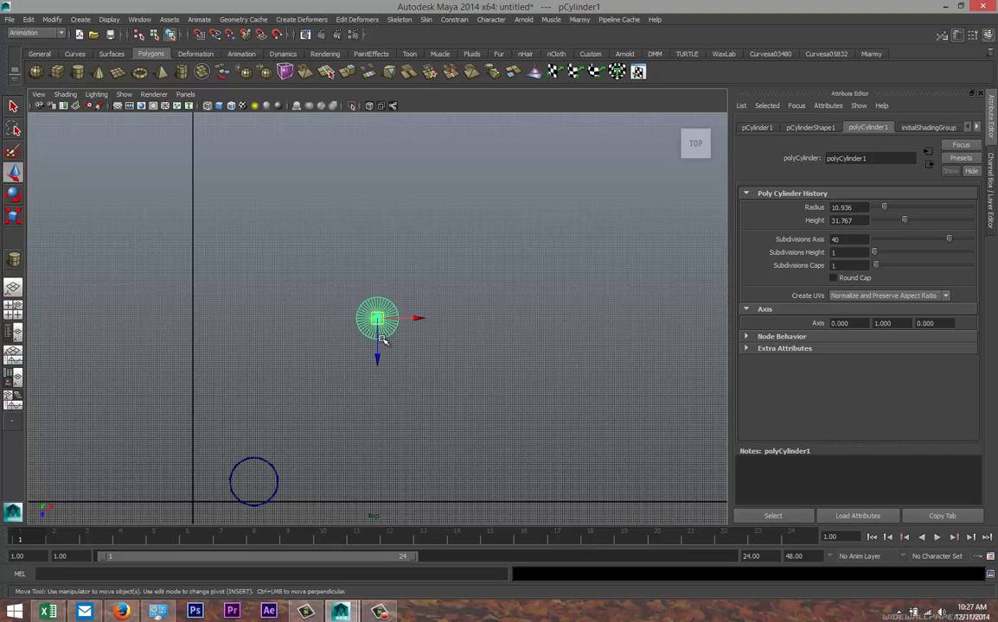
{"action": "left_click_drag", "start_coordinate": [377, 351], "coordinate": [381, 515]}
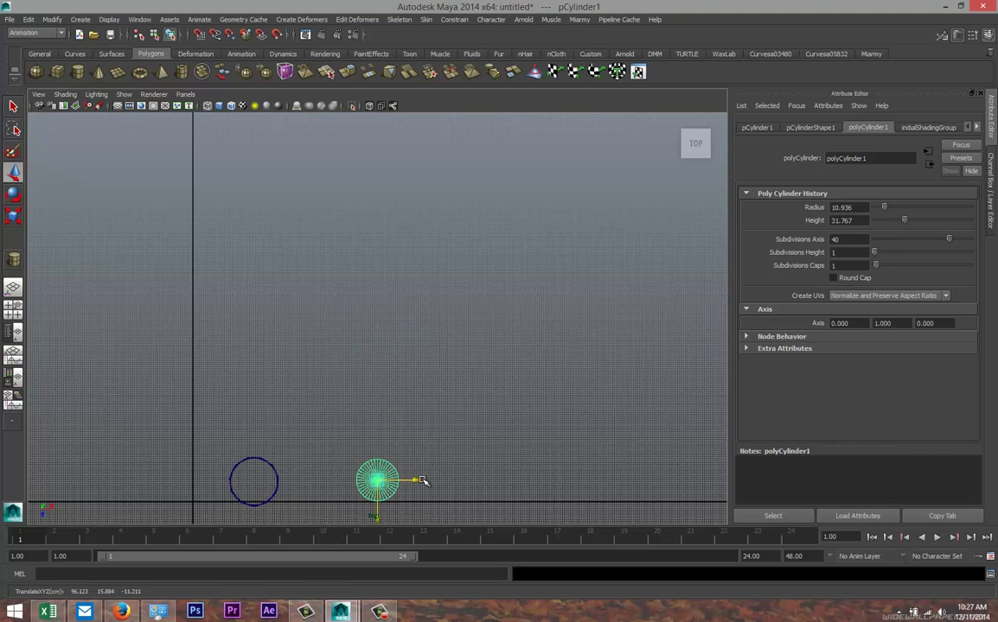
{"action": "left_click_drag", "start_coordinate": [422, 481], "coordinate": [301, 492]}
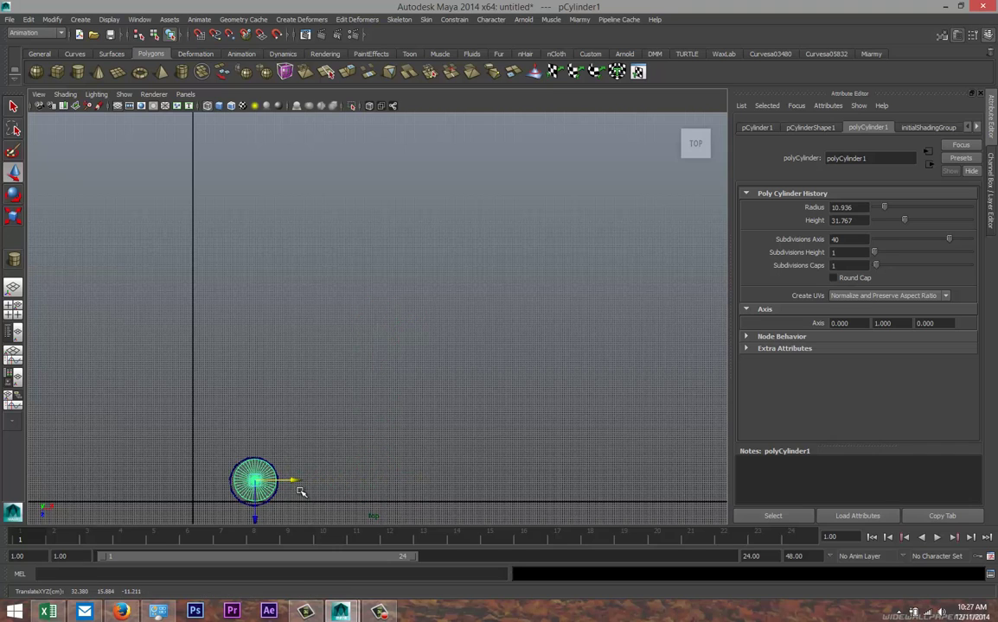
{"action": "key", "text": "f"}
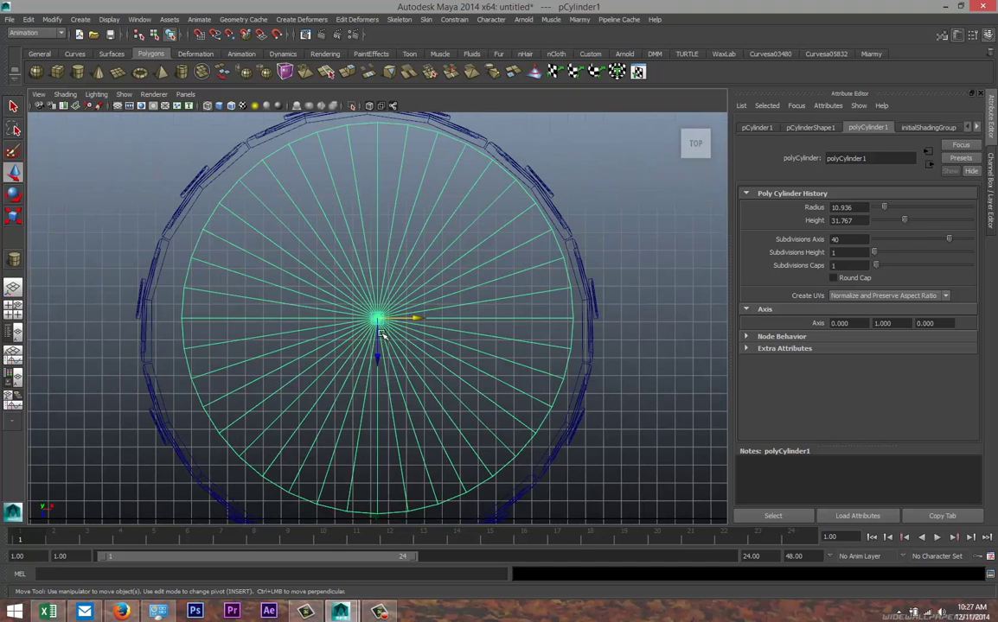
{"action": "left_click_drag", "start_coordinate": [417, 319], "coordinate": [406, 321]}
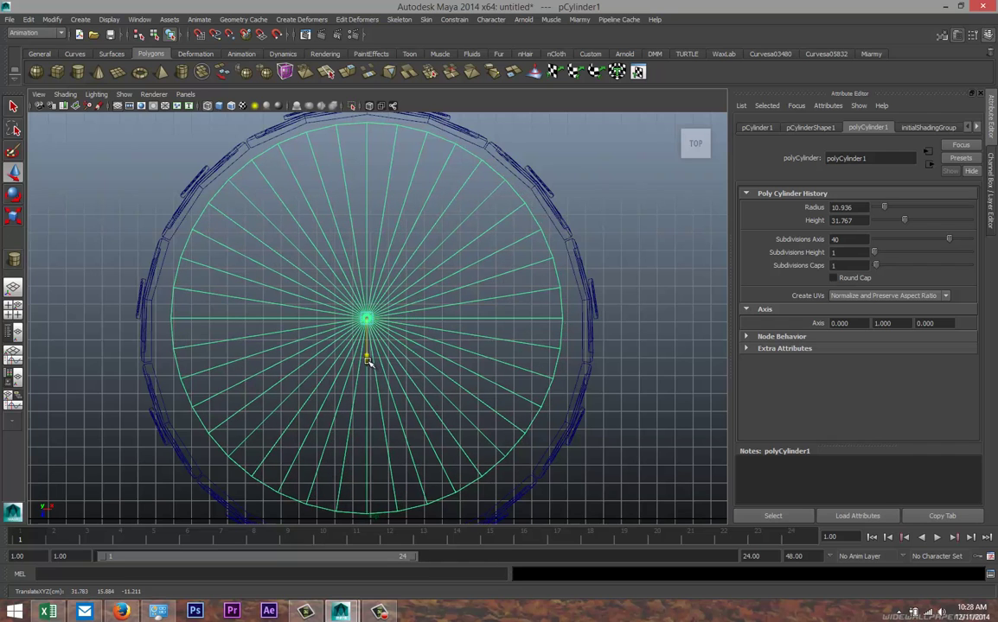
{"action": "left_click_drag", "start_coordinate": [370, 360], "coordinate": [369, 373]}
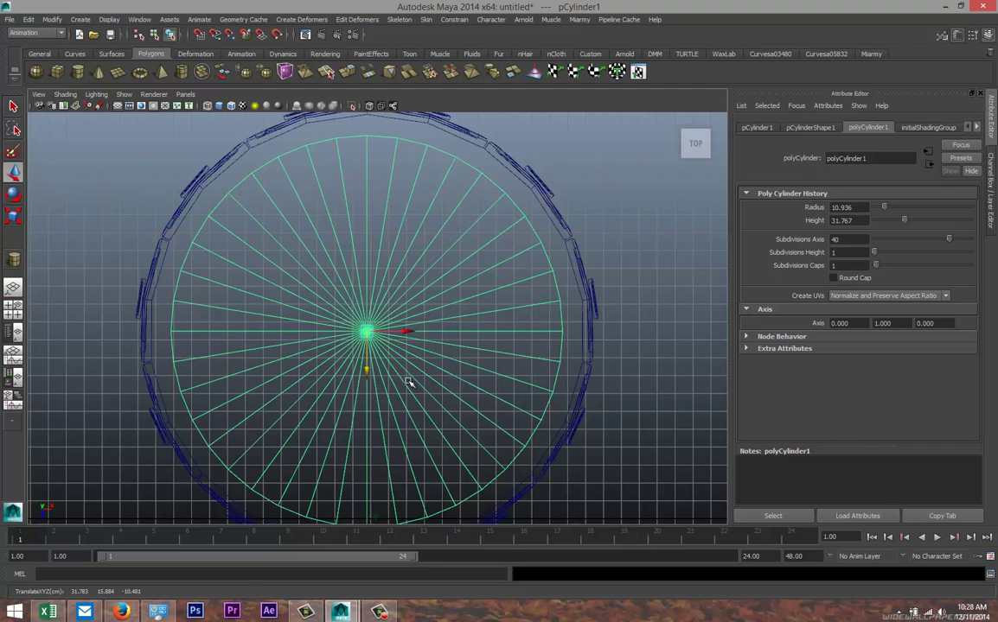
- Scale the cylinder up slightly to fill the column, then return to four views
{"action": "key", "text": "r"}
{"action": "left_click_drag", "start_coordinate": [366, 331], "coordinate": [400, 358]}
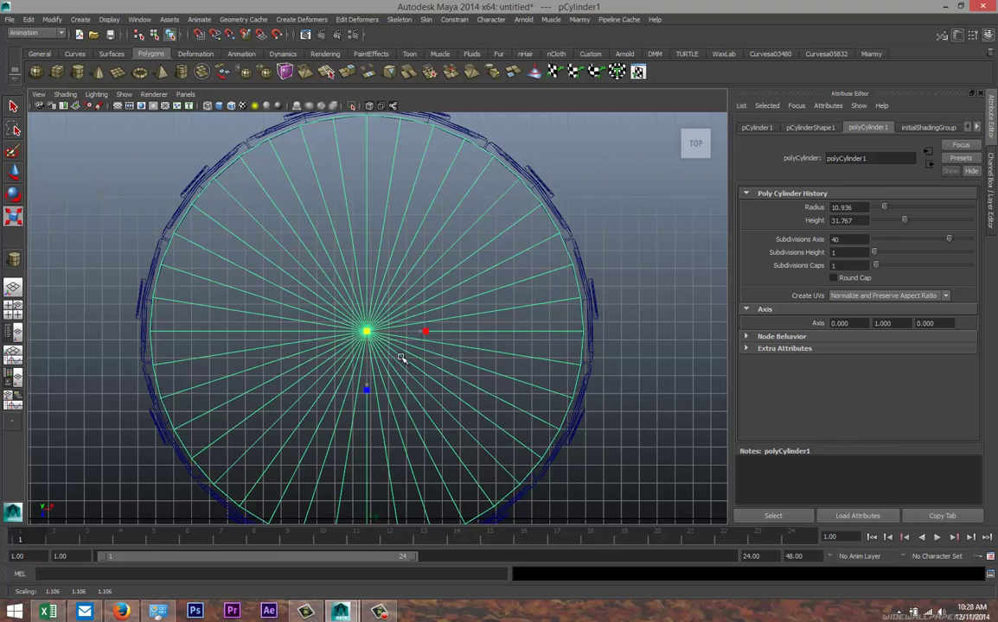
{"action": "left_click", "coordinate": [18, 309]}
{"action": "key", "text": "space"}
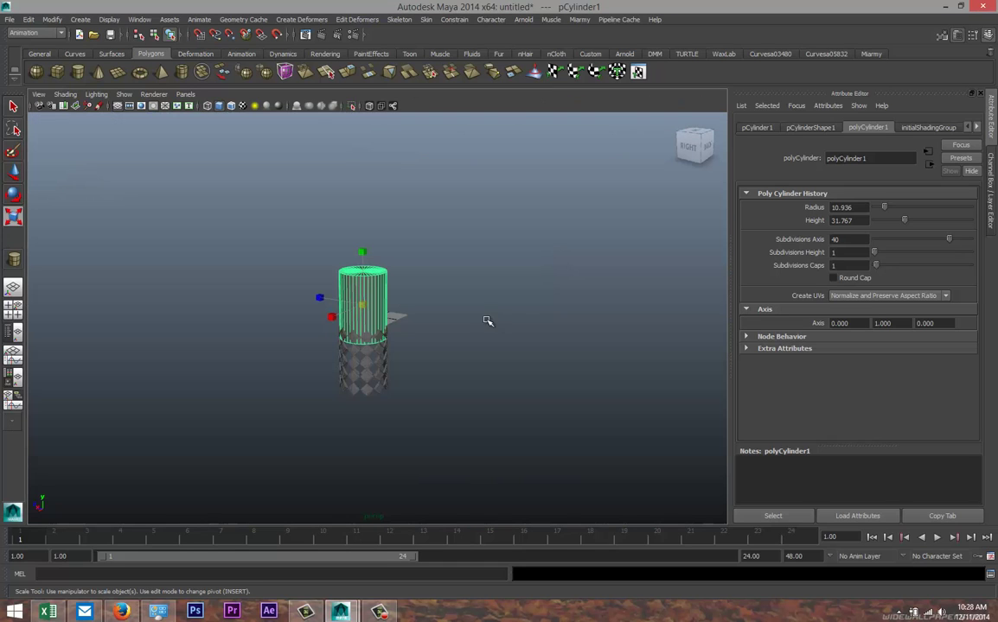
{"action": "key", "text": "w"}
{"action": "middle_click_drag", "start_coordinate": [389, 284], "coordinate": [381, 321]}
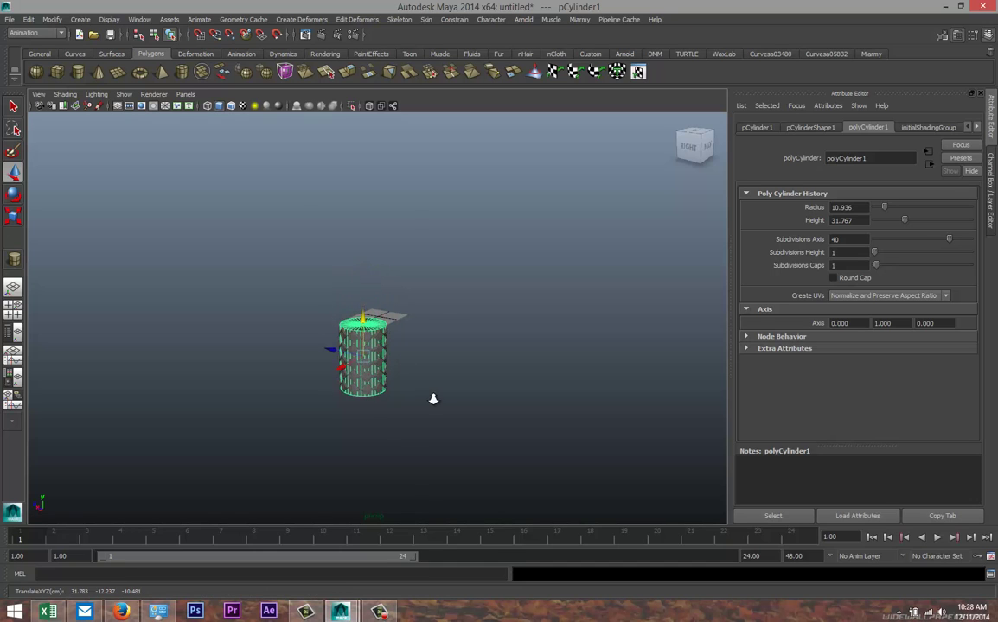
{"action": "scroll", "coordinate": [432, 398], "scroll_direction": "up", "scroll_amount": 6}
{"action": "left_click", "coordinate": [511, 424]}
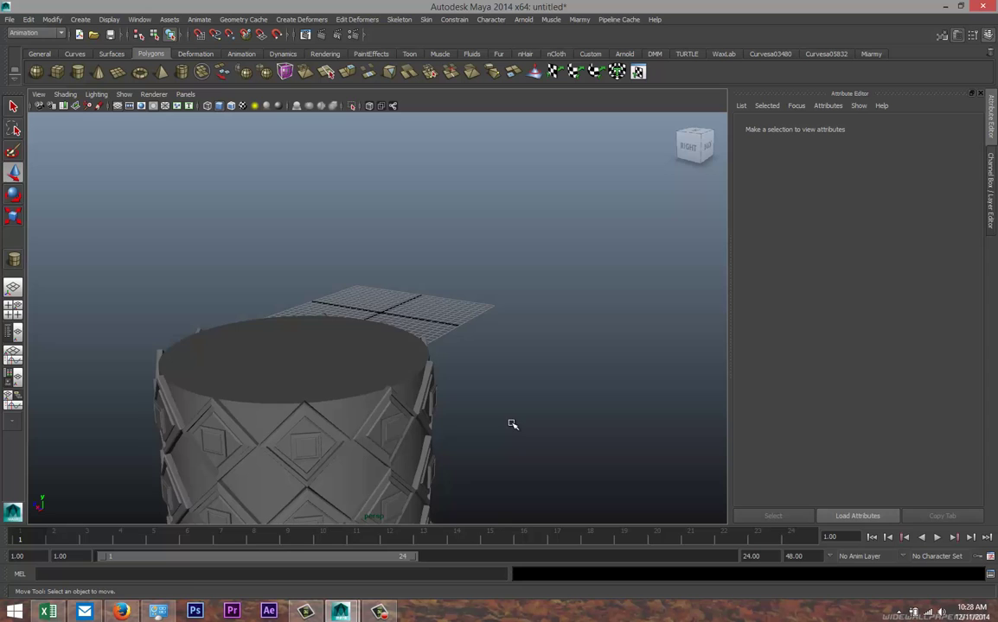
{"action": "left_click_drag", "start_coordinate": [512, 426], "coordinate": [547, 357], "text": "alt"}
{"action": "left_click", "coordinate": [325, 252]}
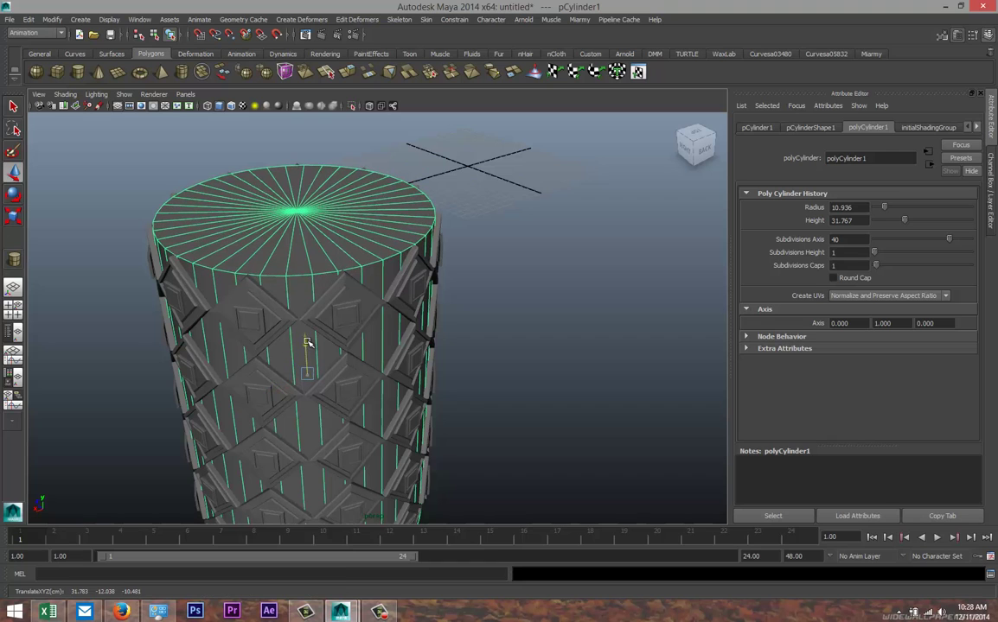
{"action": "scroll", "coordinate": [462, 333], "scroll_direction": "down", "scroll_amount": 3}
{"action": "left_click_drag", "start_coordinate": [463, 334], "coordinate": [512, 379], "text": "alt"}
{"action": "left_click", "coordinate": [532, 347]}
{"action": "scroll", "coordinate": [488, 359], "scroll_direction": "up", "scroll_amount": 5}
{"action": "scroll", "coordinate": [528, 354], "scroll_direction": "down", "scroll_amount": 5}
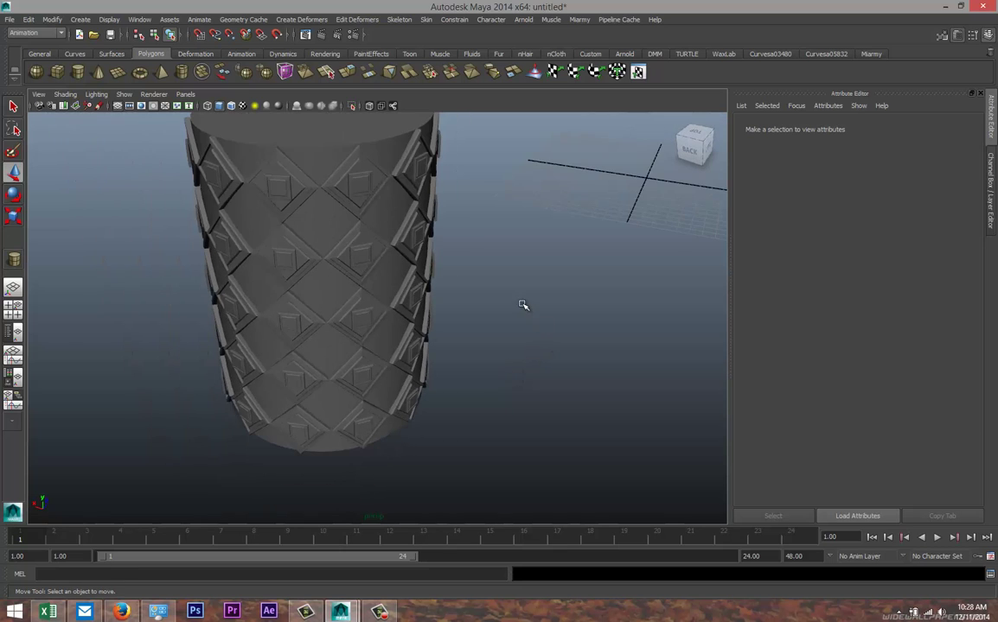
{"action": "scroll", "coordinate": [536, 311], "scroll_direction": "down", "scroll_amount": 5}
{"action": "left_click_drag", "start_coordinate": [546, 306], "coordinate": [416, 339], "text": "alt"}
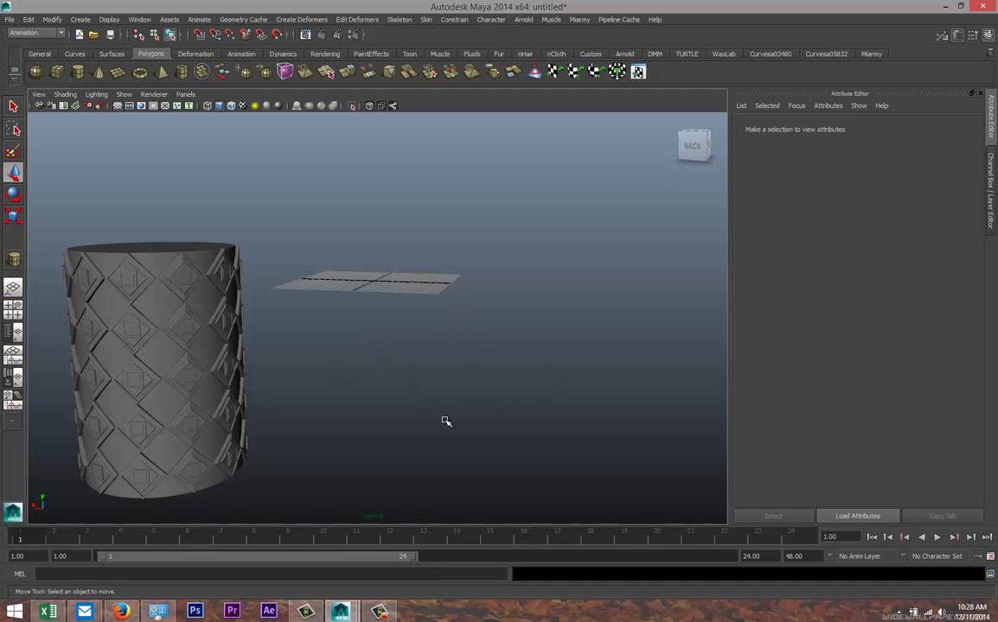
{"action": "scroll", "coordinate": [445, 393], "scroll_direction": "down", "scroll_amount": 2}
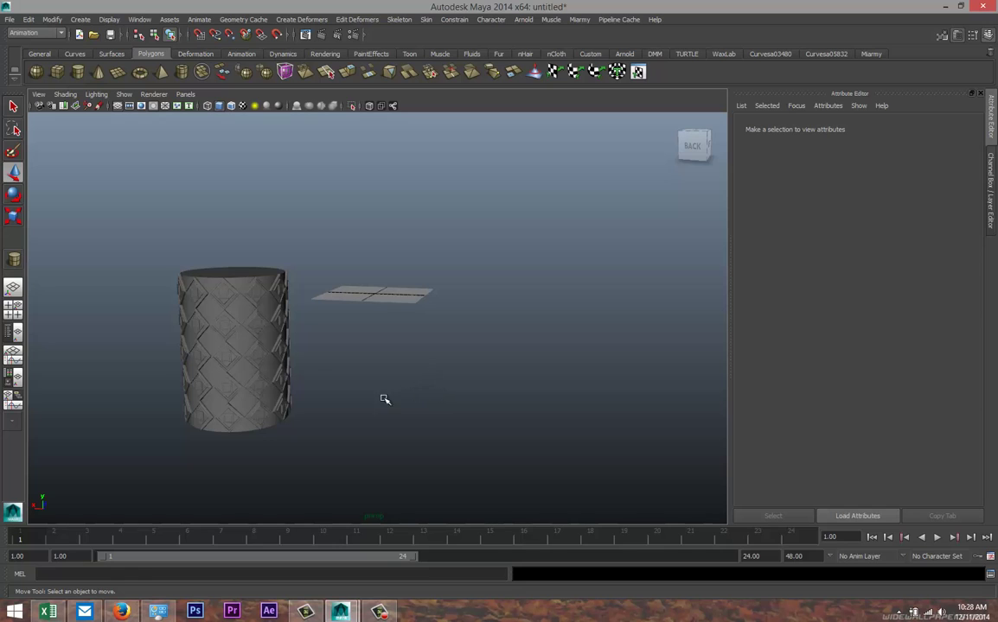
{"action": "scroll", "coordinate": [389, 399], "scroll_direction": "down", "scroll_amount": 2}
{"action": "left_click_drag", "start_coordinate": [472, 403], "coordinate": [476, 418], "text": "alt"}
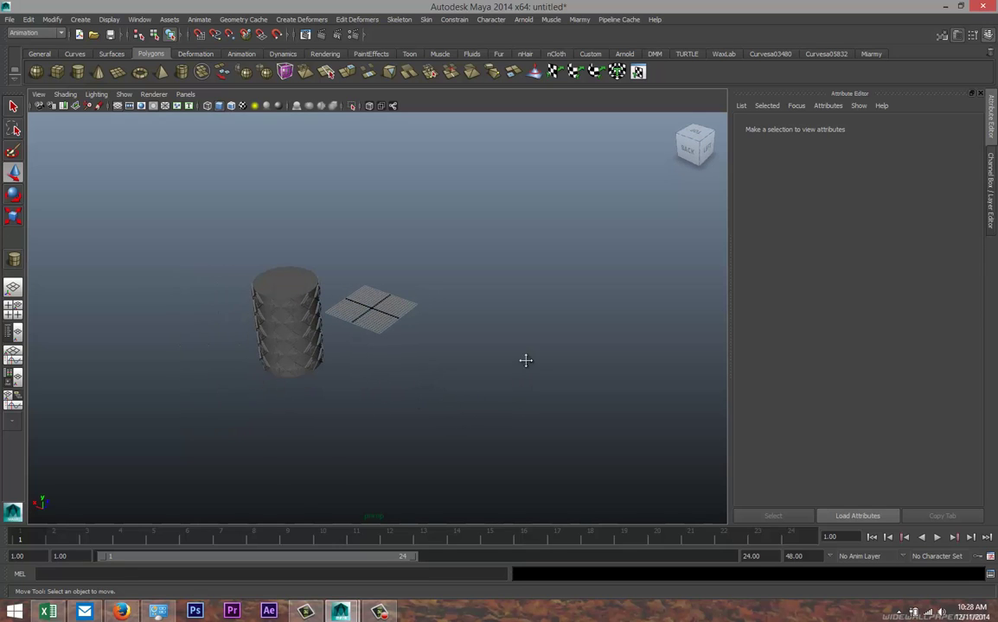
{"action": "middle_click_drag", "start_coordinate": [526, 361], "coordinate": [378, 383], "text": "alt"}
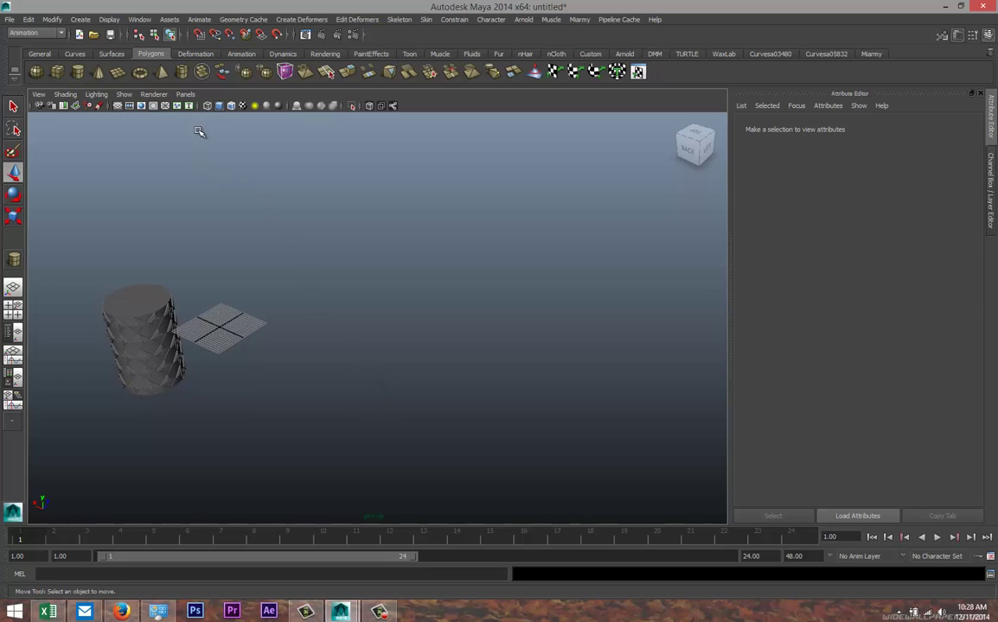
- Drag out a wide polygon pipe and set its Subdivisions Axis to 40
{"action": "left_click", "coordinate": [182, 72]}
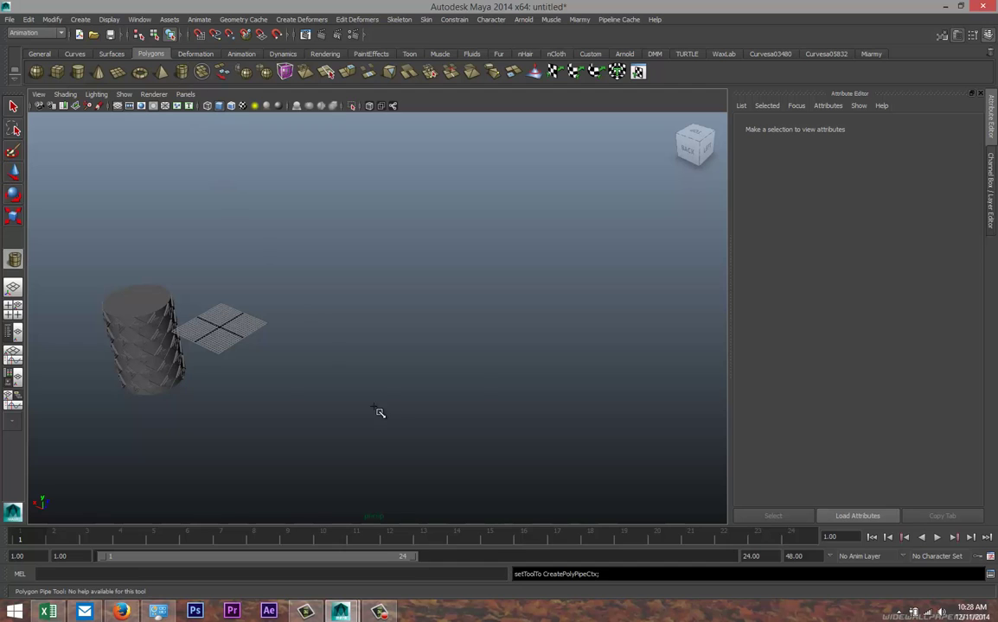
{"action": "left_click_drag", "start_coordinate": [362, 406], "coordinate": [472, 356]}
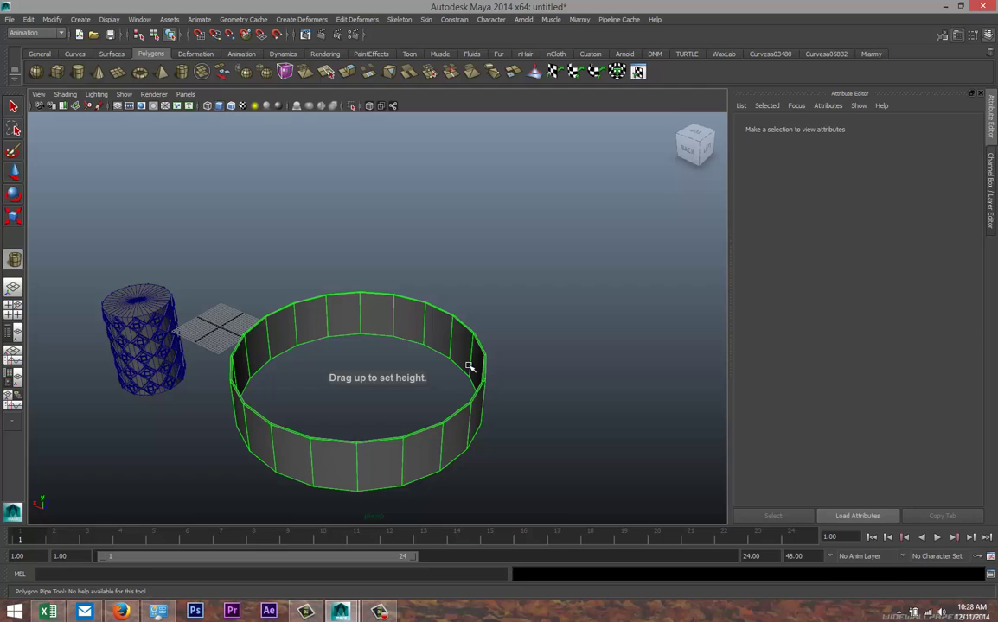
{"action": "key", "text": "w"}
{"action": "left_click", "coordinate": [838, 130]}
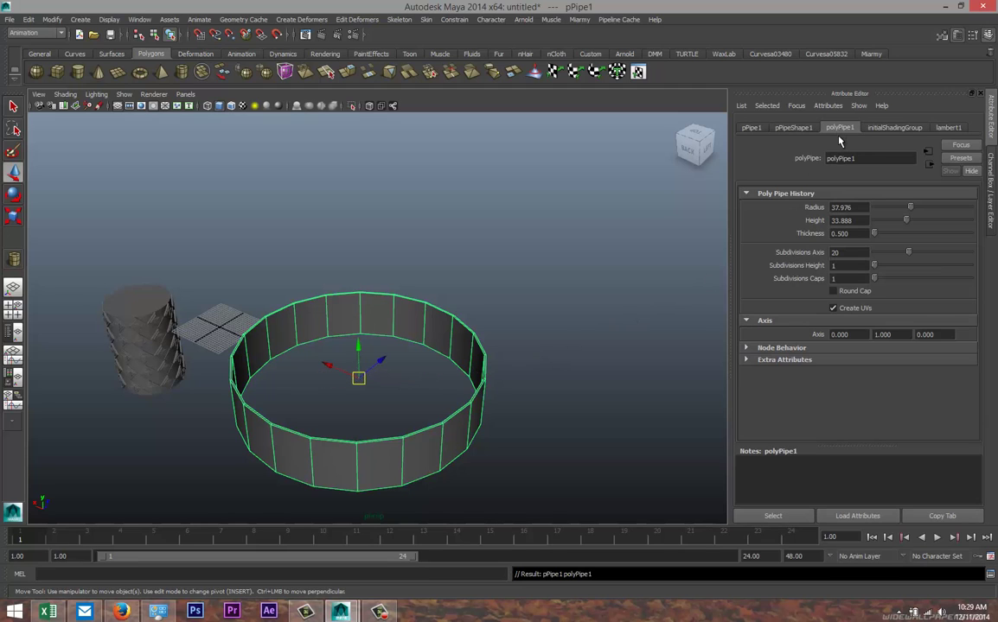
{"action": "double_click", "coordinate": [836, 252]}
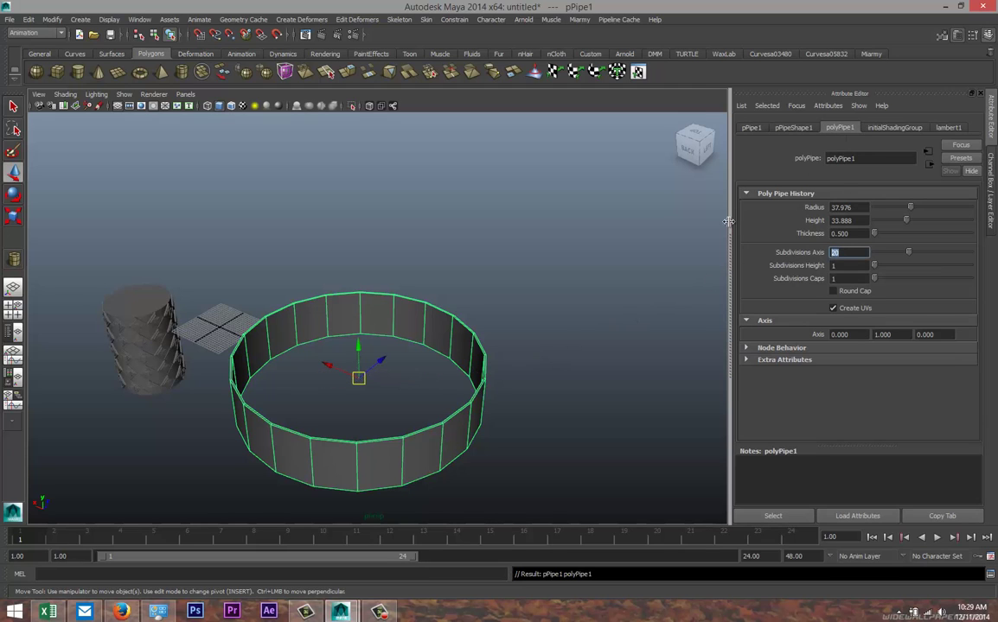
{"action": "type", "text": "40"}
{"action": "key", "text": "Return"}
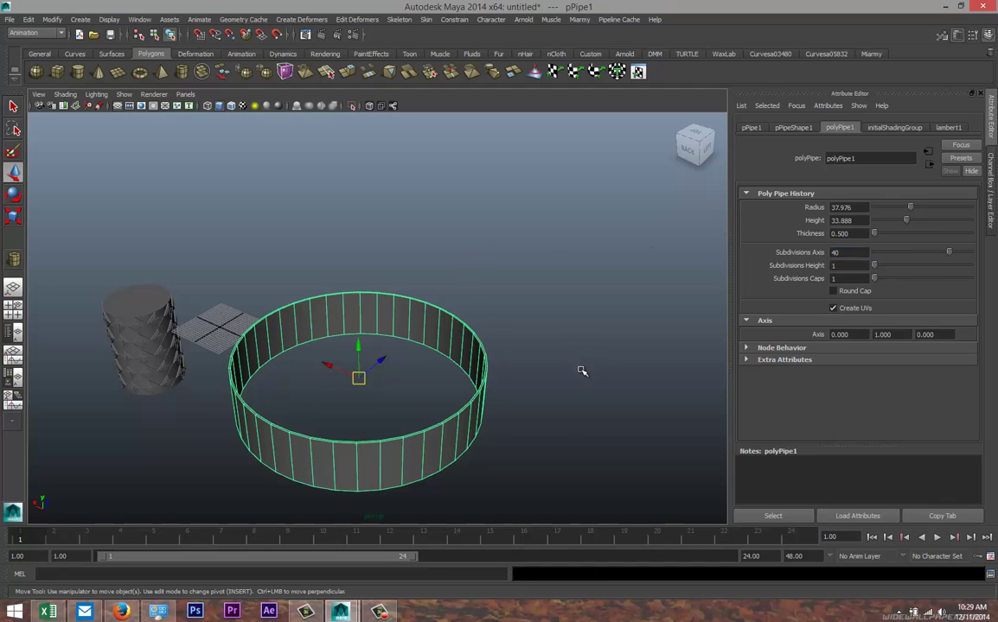
- Orbit the view to look down on the pipe and the lattice column
{"action": "left_click", "coordinate": [527, 464]}
{"action": "mouse_move", "coordinate": [527, 464]}
{"action": "left_mouse_down", "text": "alt"}
{"action": "mouse_move", "coordinate": [552, 446]}
{"action": "mouse_move", "coordinate": [532, 453]}
{"action": "left_mouse_up", "text": "alt"}
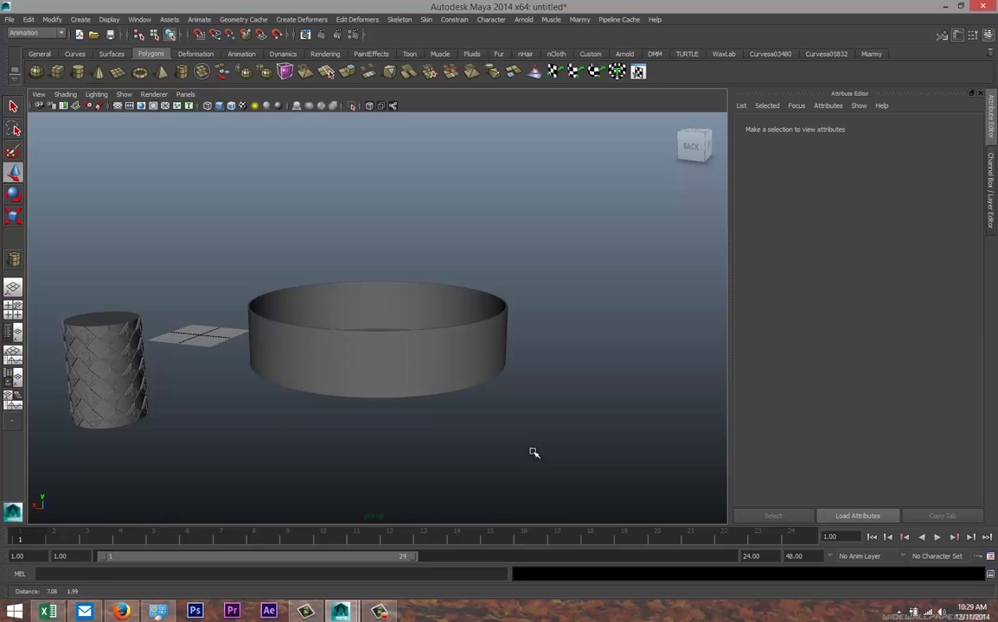
{"action": "left_click", "coordinate": [438, 381]}
{"action": "left_click_drag", "start_coordinate": [468, 443], "coordinate": [461, 429], "text": "alt"}
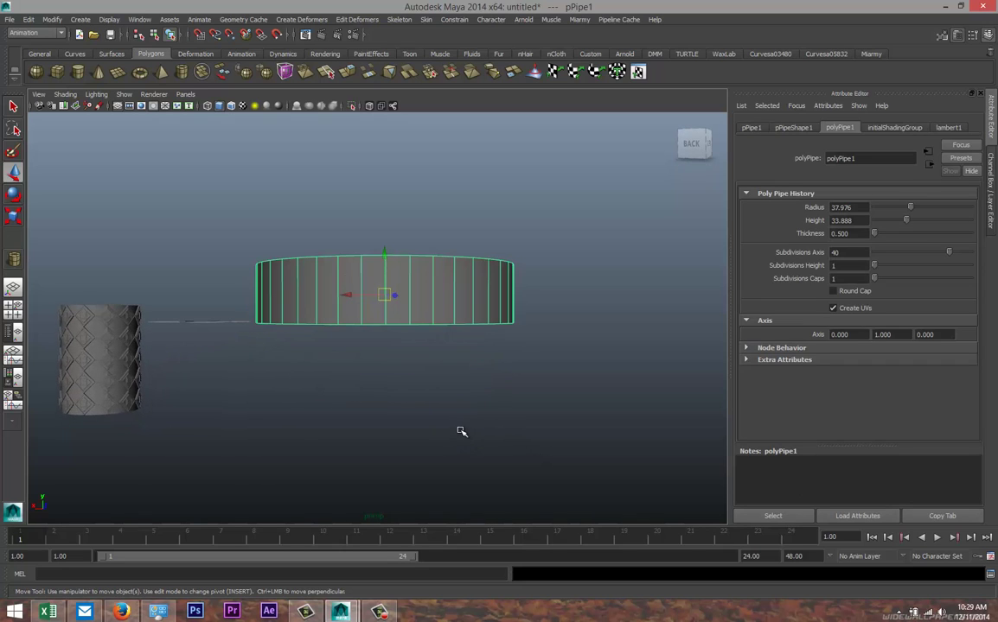
{"action": "scroll", "coordinate": [460, 429], "scroll_direction": "up", "scroll_amount": 5}
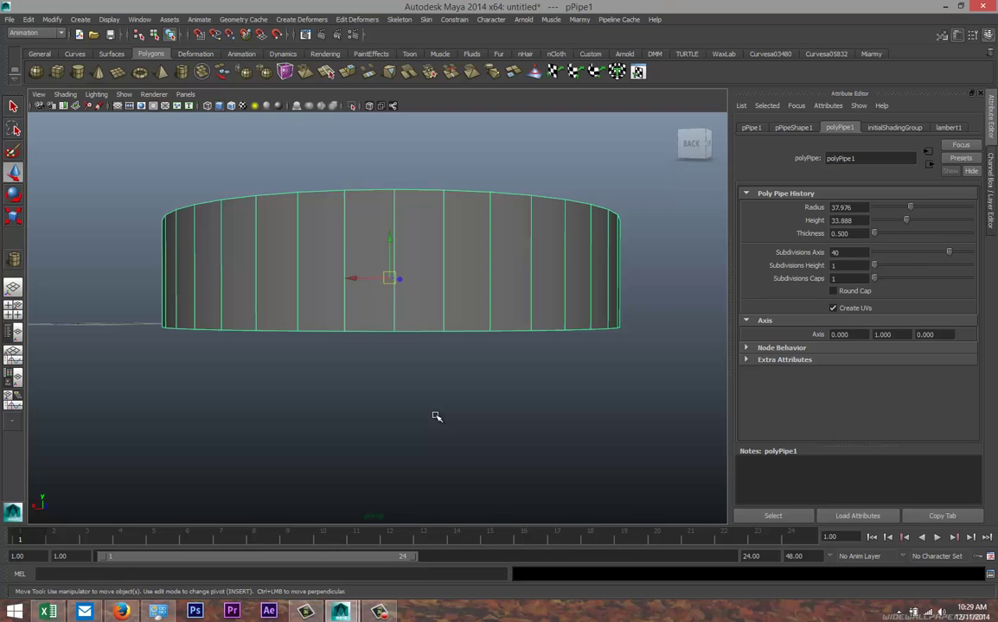
{"action": "scroll", "coordinate": [427, 421], "scroll_direction": "down", "scroll_amount": 3}
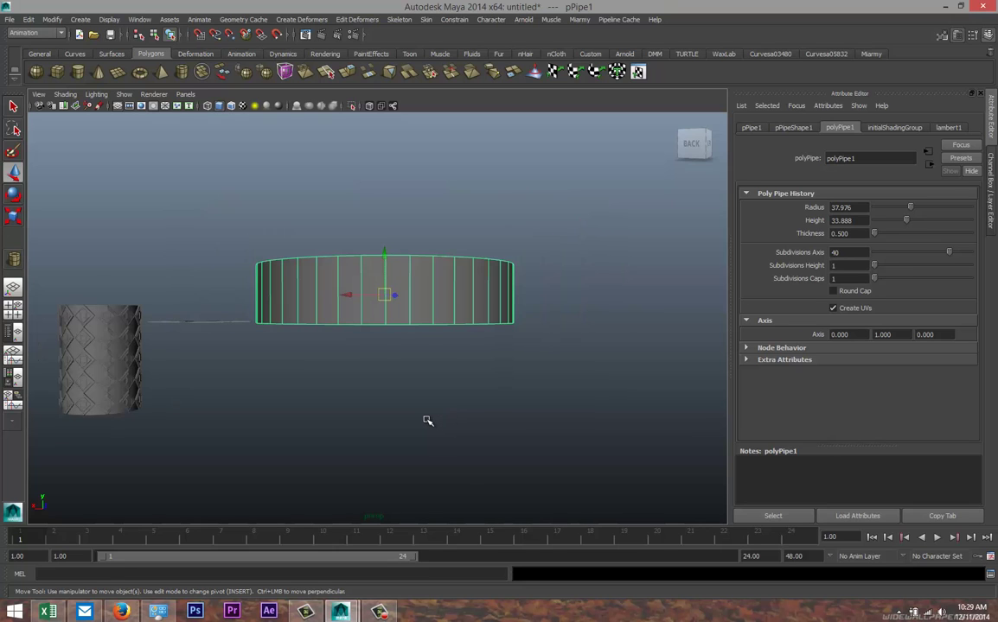
{"action": "left_click_drag", "start_coordinate": [479, 415], "coordinate": [247, 429], "text": "alt"}
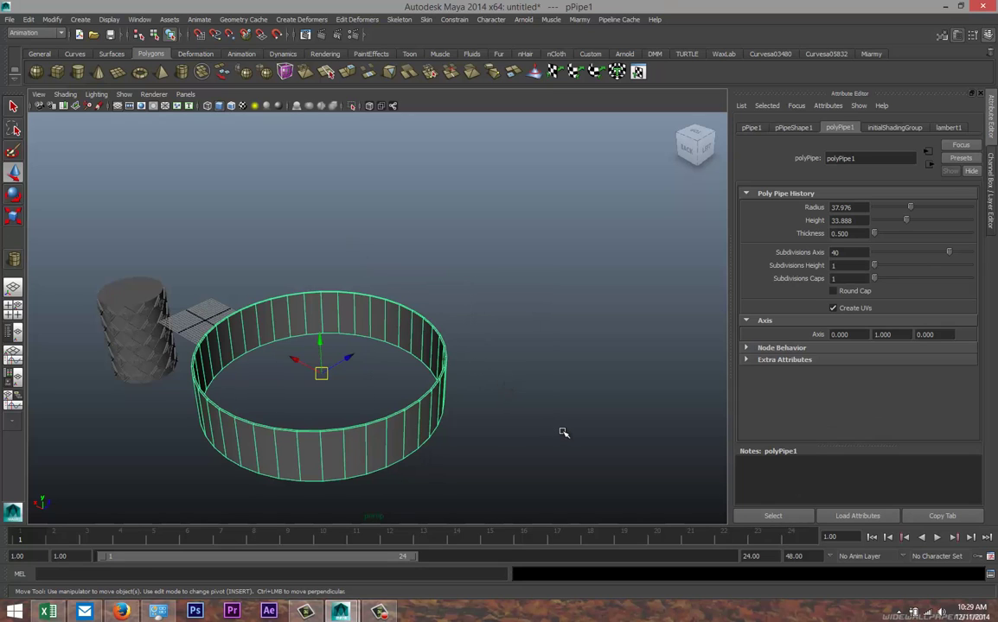
- Delete the pipe and drag out a long, very thin polygon cube slab
{"action": "key", "text": "Delete"}
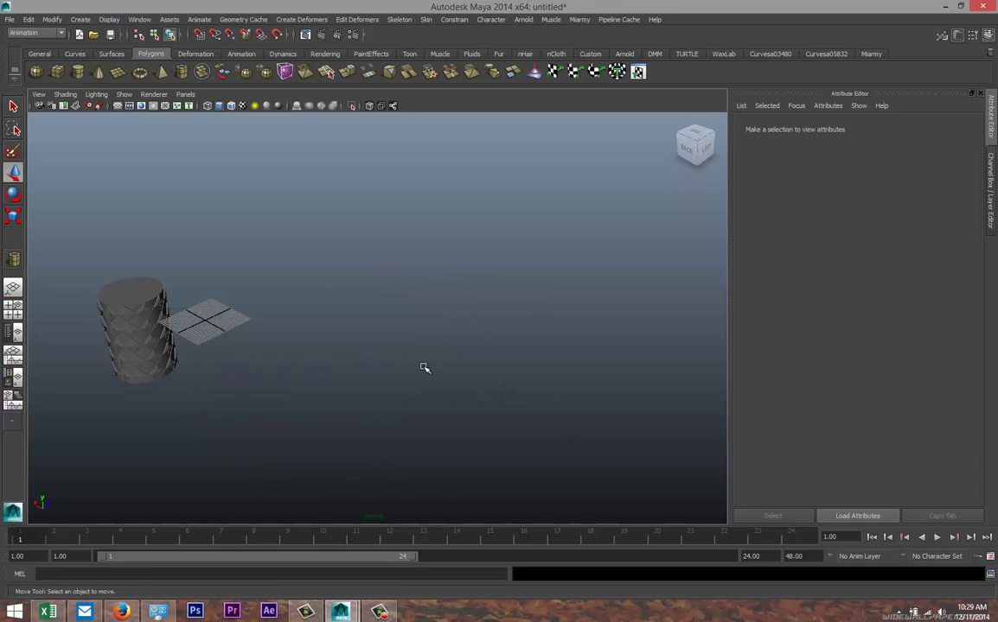
{"action": "key", "text": "g"}
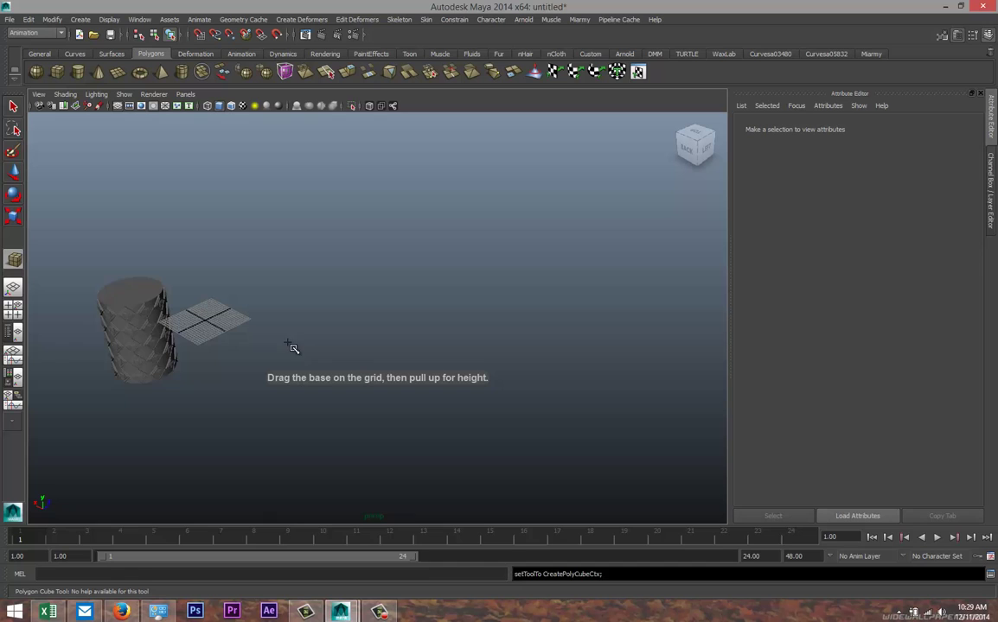
{"action": "left_click_drag", "start_coordinate": [279, 351], "coordinate": [673, 477]}
{"action": "left_click_drag", "start_coordinate": [401, 459], "coordinate": [359, 387], "text": "alt"}
{"action": "left_click_drag", "start_coordinate": [339, 336], "coordinate": [332, 339]}
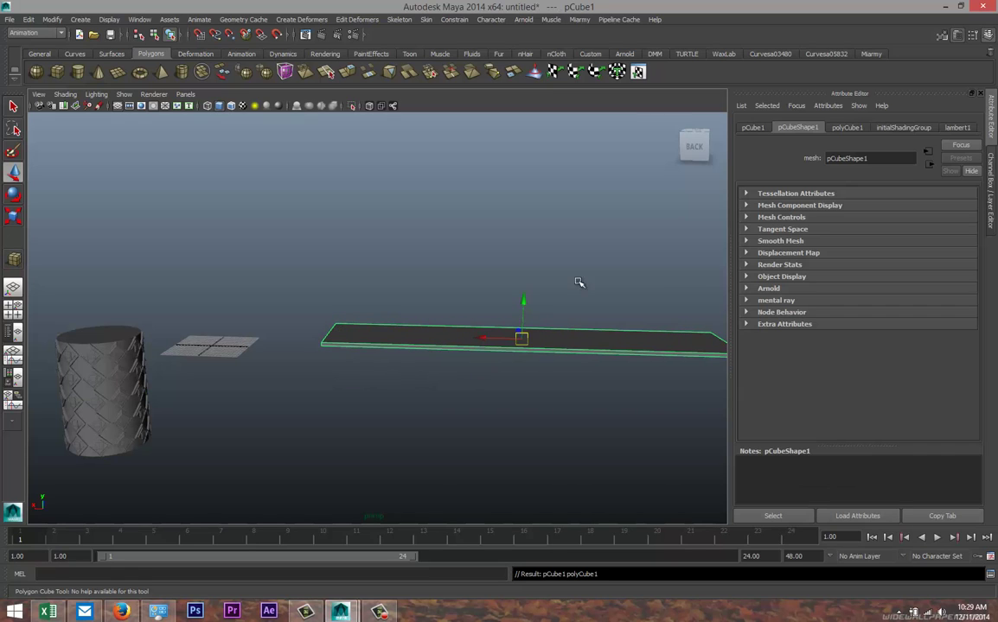
- Set the slab's Subdivisions Width to 23 and show the four-panel layout
{"action": "left_click", "coordinate": [846, 127]}
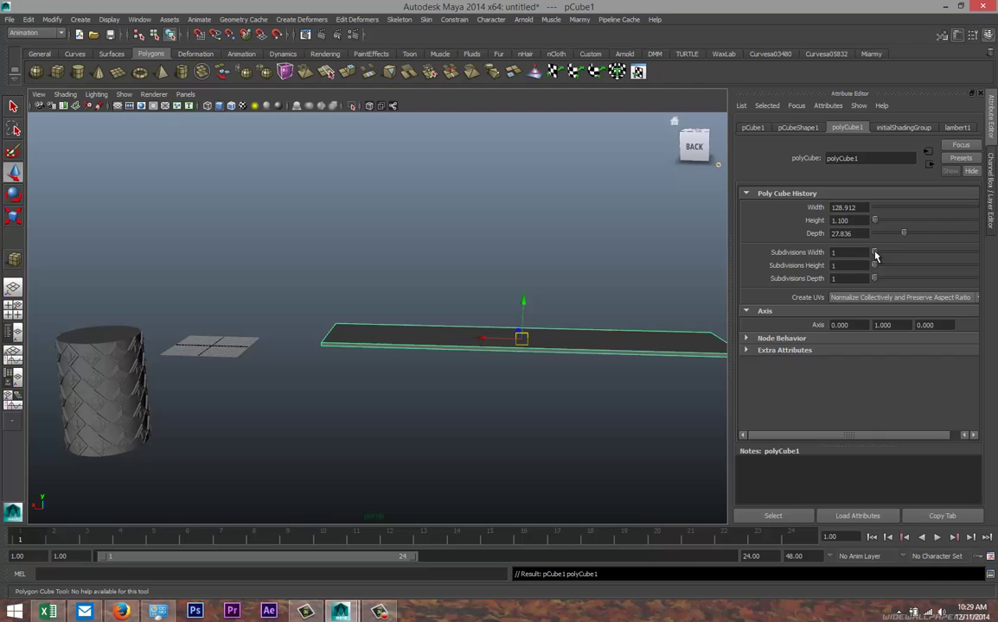
{"action": "left_click_drag", "start_coordinate": [875, 255], "coordinate": [923, 251]}
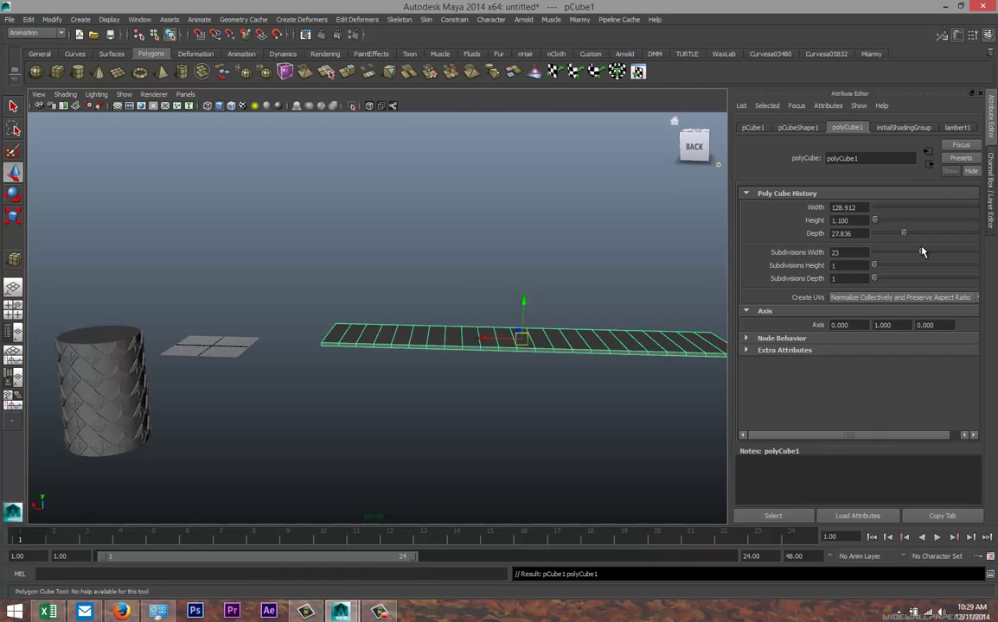
{"action": "key", "text": "w"}
{"action": "left_click_drag", "start_coordinate": [387, 317], "coordinate": [391, 308], "text": "alt"}
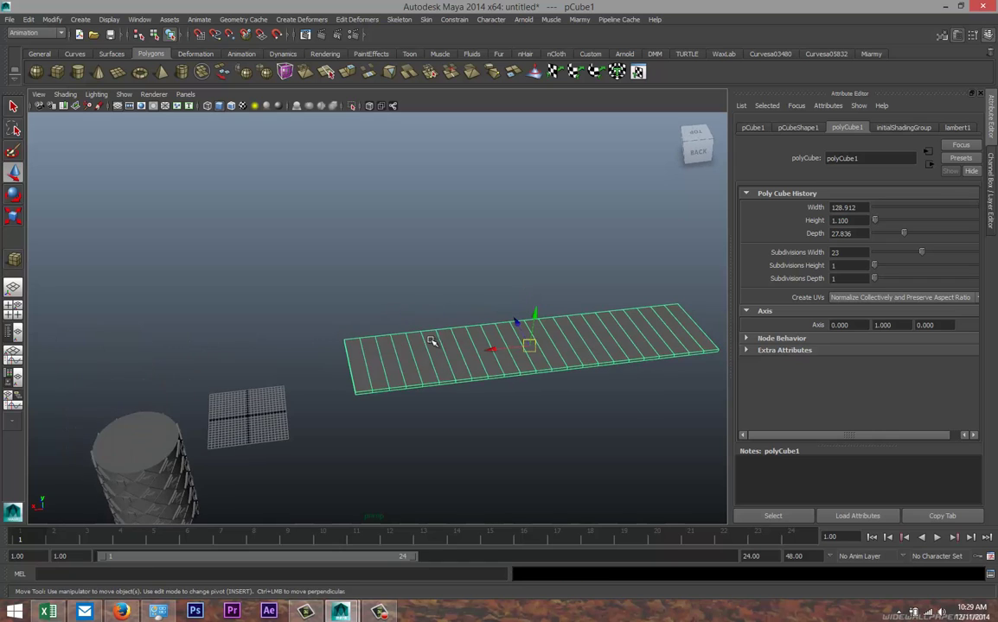
{"action": "left_click_drag", "start_coordinate": [558, 383], "coordinate": [424, 411], "text": "alt"}
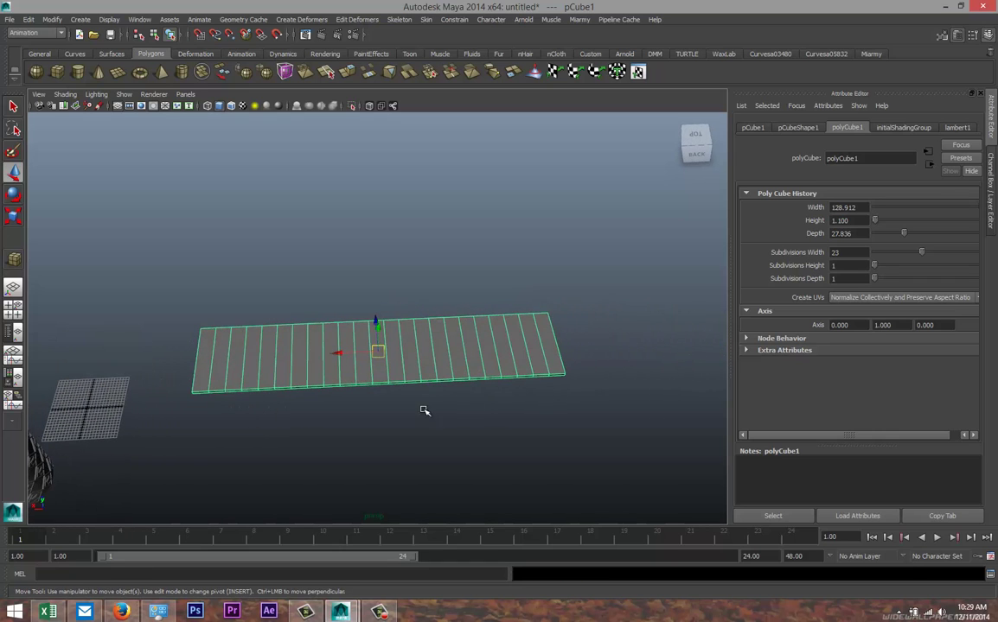
{"action": "left_click", "coordinate": [13, 287]}
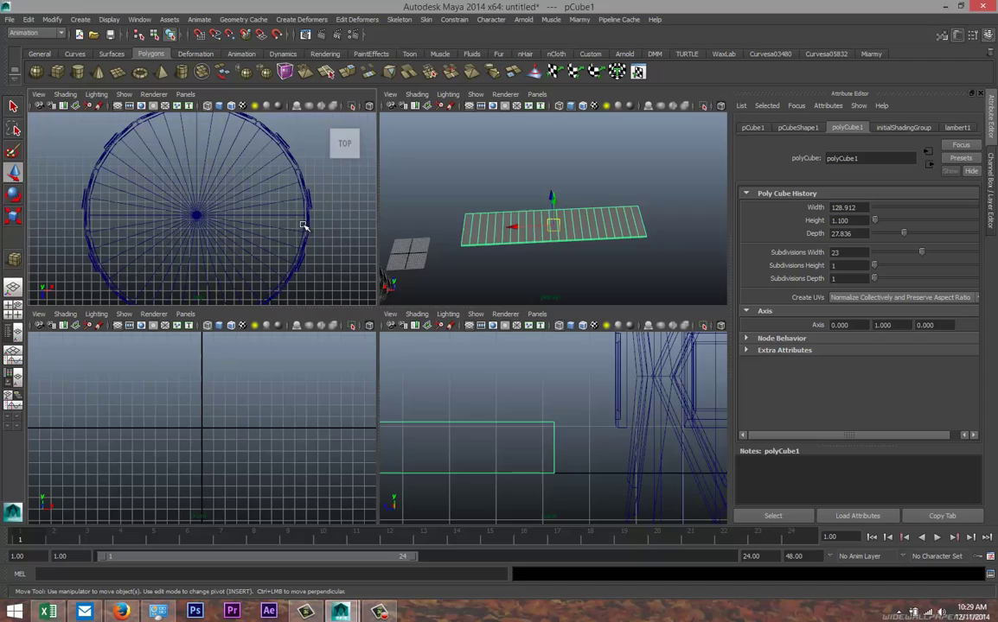
- In a maximized top view, start a CV curve curling at the strip's left and rising rightward
{"action": "key", "text": "space"}
{"action": "key", "text": "f"}
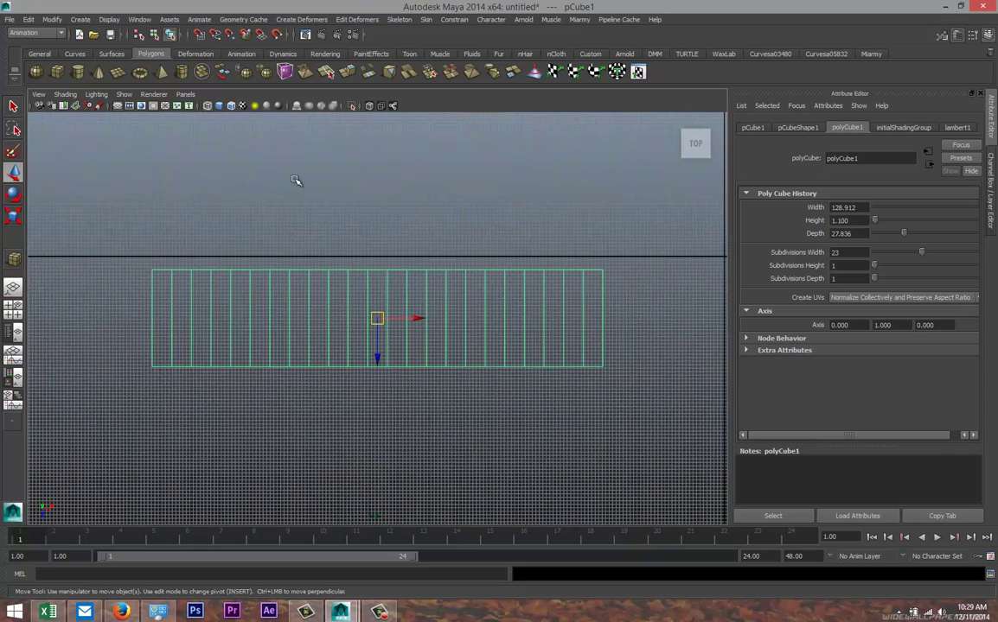
{"action": "left_click", "coordinate": [79, 19]}
{"action": "left_click", "coordinate": [116, 95]}
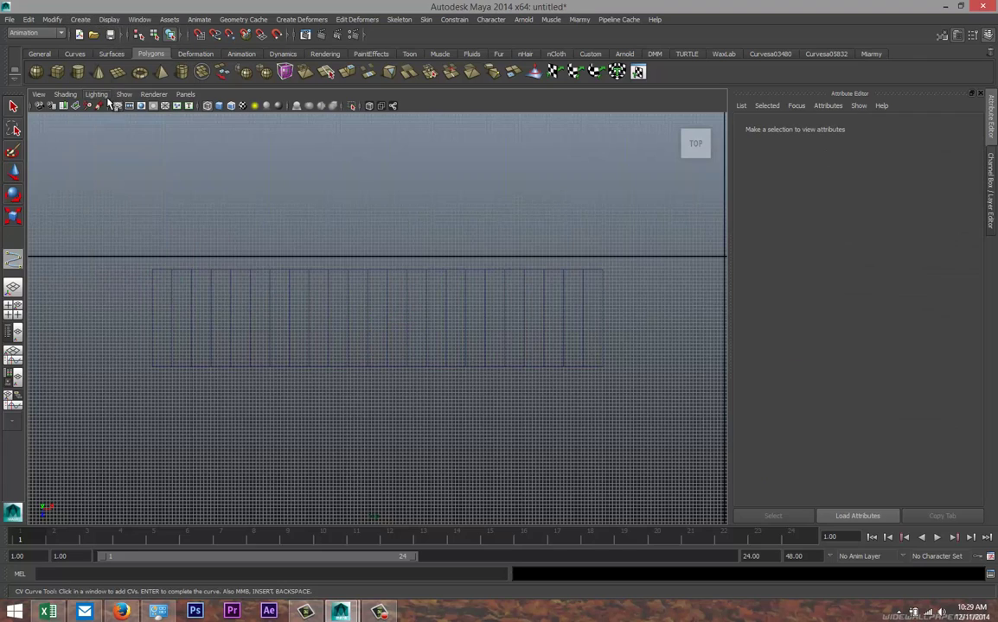
{"action": "left_click", "coordinate": [211, 344]}
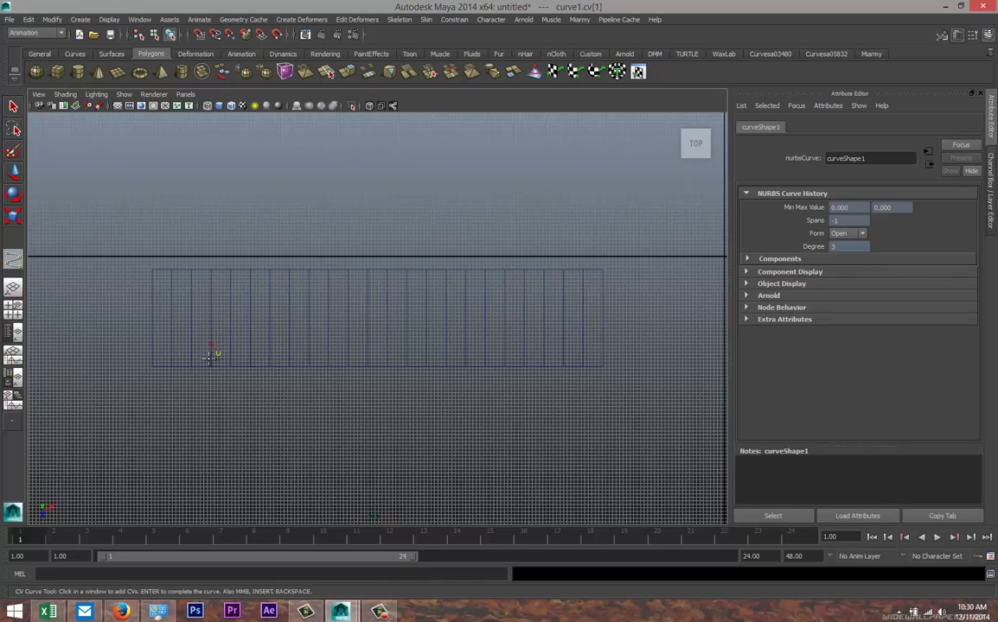
{"action": "left_click", "coordinate": [206, 363]}
{"action": "left_click", "coordinate": [200, 361]}
{"action": "left_click", "coordinate": [193, 354]}
{"action": "left_click", "coordinate": [188, 344]}
{"action": "left_click", "coordinate": [208, 327]}
{"action": "left_click", "coordinate": [218, 325]}
{"action": "left_click", "coordinate": [230, 322]}
{"action": "left_click", "coordinate": [244, 316]}
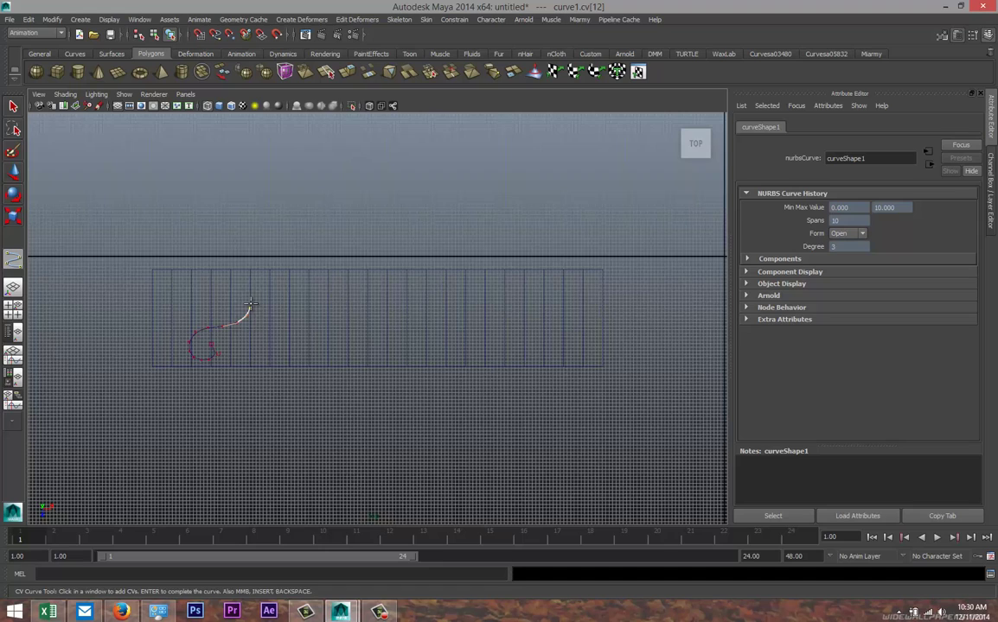
- Raise the curve to a pointed peak and sweep it down the right side
{"action": "left_click", "coordinate": [250, 305]}
{"action": "left_click", "coordinate": [252, 293]}
{"action": "left_click", "coordinate": [260, 303]}
{"action": "left_click", "coordinate": [271, 311]}
{"action": "left_click", "coordinate": [282, 318]}
{"action": "left_click", "coordinate": [293, 323]}
{"action": "left_click", "coordinate": [299, 326]}
{"action": "left_click", "coordinate": [307, 330]}
{"action": "left_click", "coordinate": [312, 338]}
{"action": "left_click", "coordinate": [315, 344]}
{"action": "left_click", "coordinate": [318, 350]}
{"action": "left_click", "coordinate": [311, 357]}
- Add the final points curling the right end and finish the curve
{"action": "left_click", "coordinate": [290, 355]}
{"action": "left_click", "coordinate": [293, 350]}
{"action": "left_click", "coordinate": [296, 348]}
{"action": "left_click", "coordinate": [315, 355]}
{"action": "key", "text": "Return"}
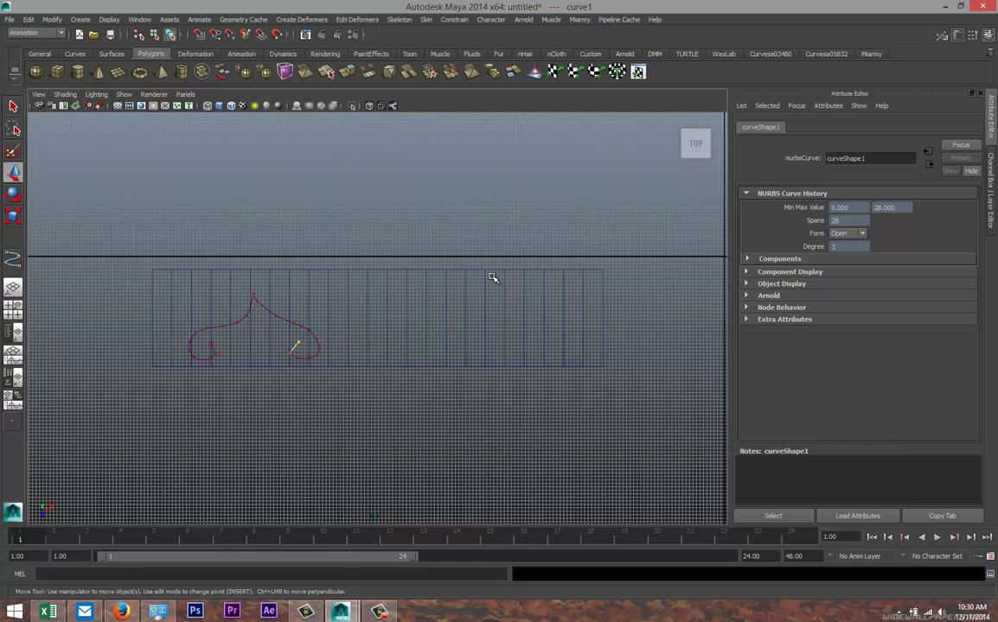
{"action": "key", "text": "w"}
{"action": "scroll", "coordinate": [247, 394], "scroll_direction": "up", "scroll_amount": 5}
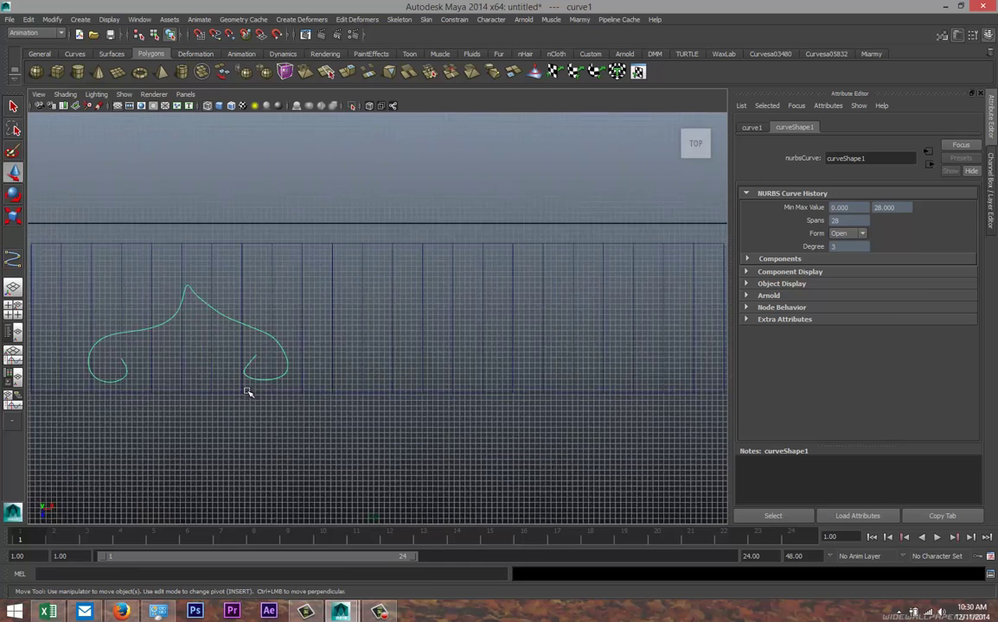
{"action": "middle_click_drag", "start_coordinate": [102, 430], "coordinate": [300, 421], "text": "alt"}
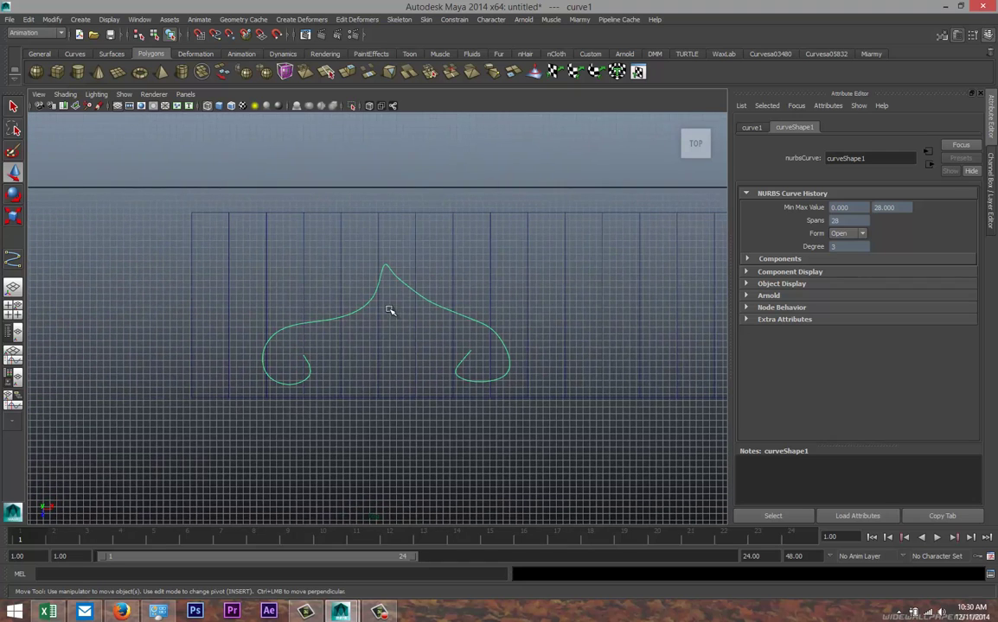
- Reposition curve1's control points from the peak around the right curl, then deselect
{"action": "right_click_drag", "start_coordinate": [427, 301], "coordinate": [421, 273]}
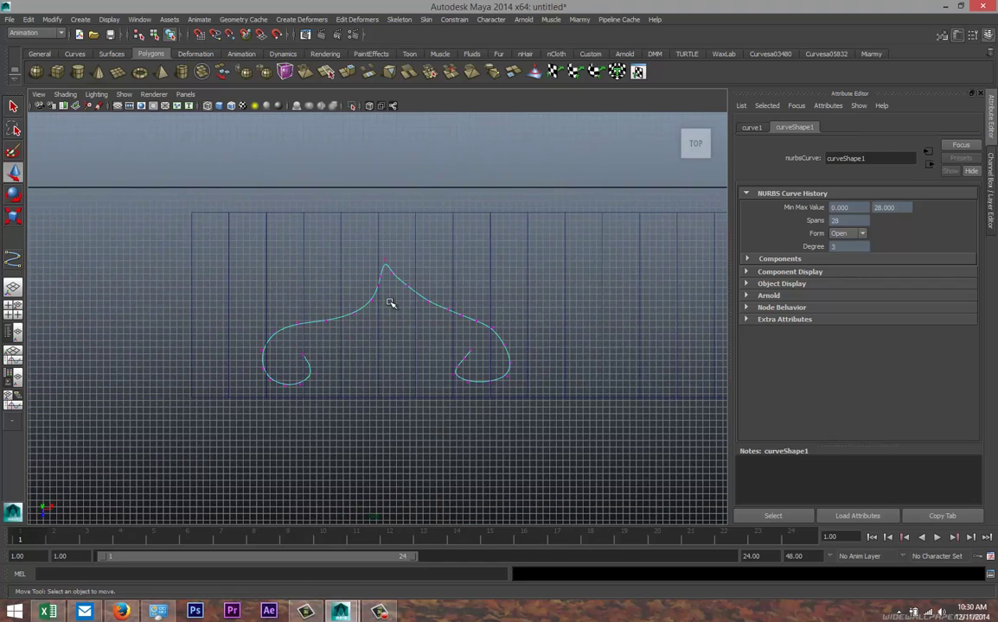
{"action": "left_click", "coordinate": [408, 285]}
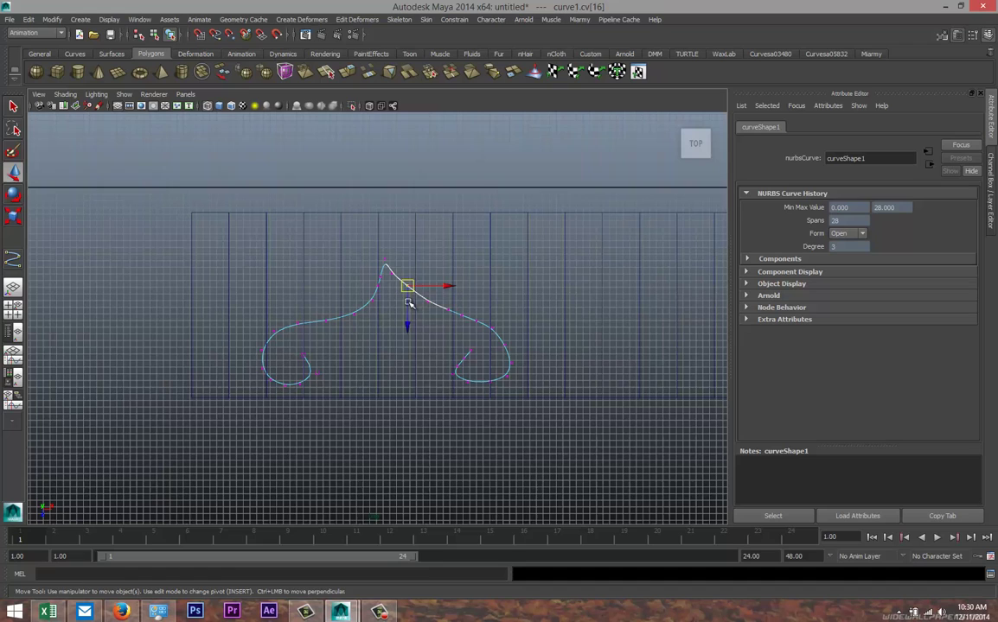
{"action": "left_click_drag", "start_coordinate": [407, 285], "coordinate": [405, 289]}
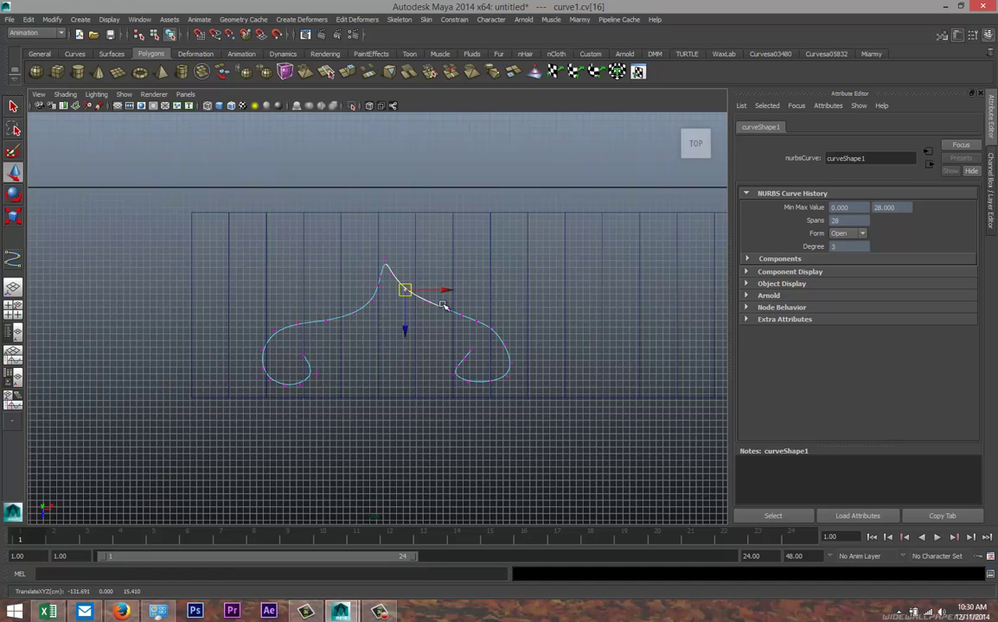
{"action": "left_click_drag", "start_coordinate": [465, 331], "coordinate": [438, 309]}
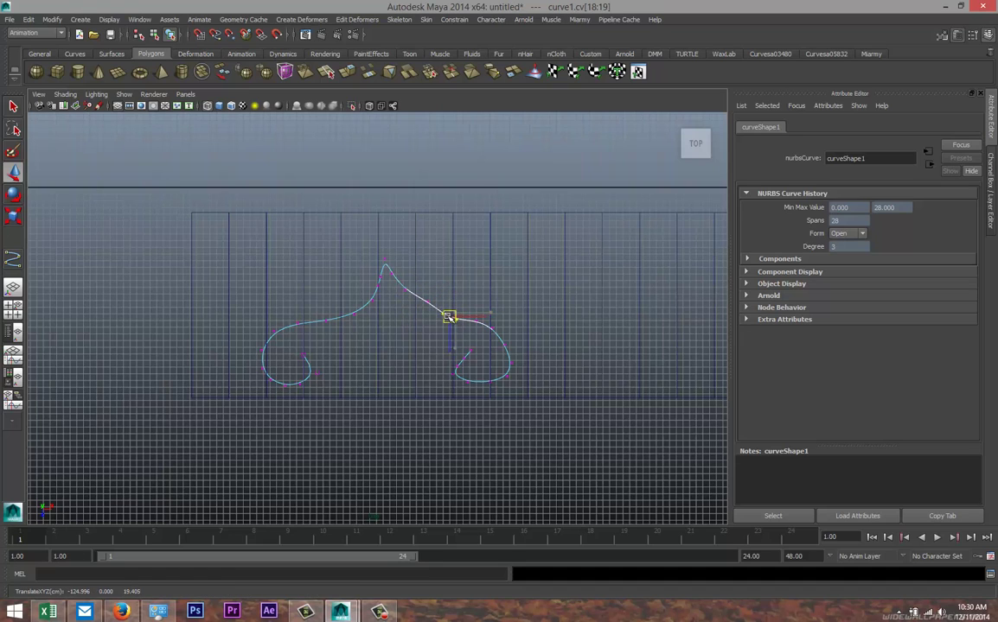
{"action": "left_click", "coordinate": [425, 305]}
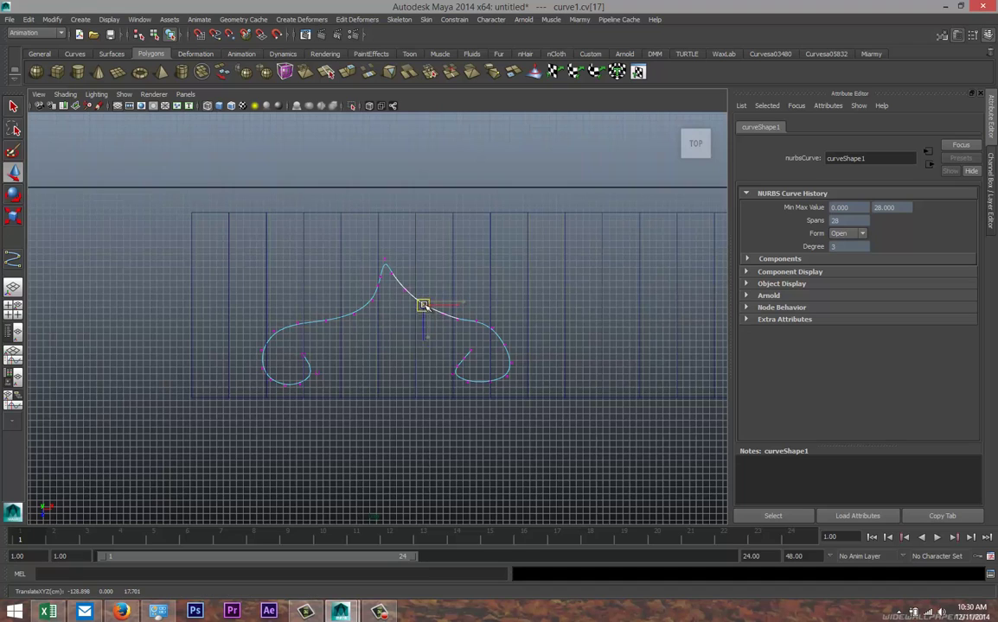
{"action": "left_click", "coordinate": [474, 324]}
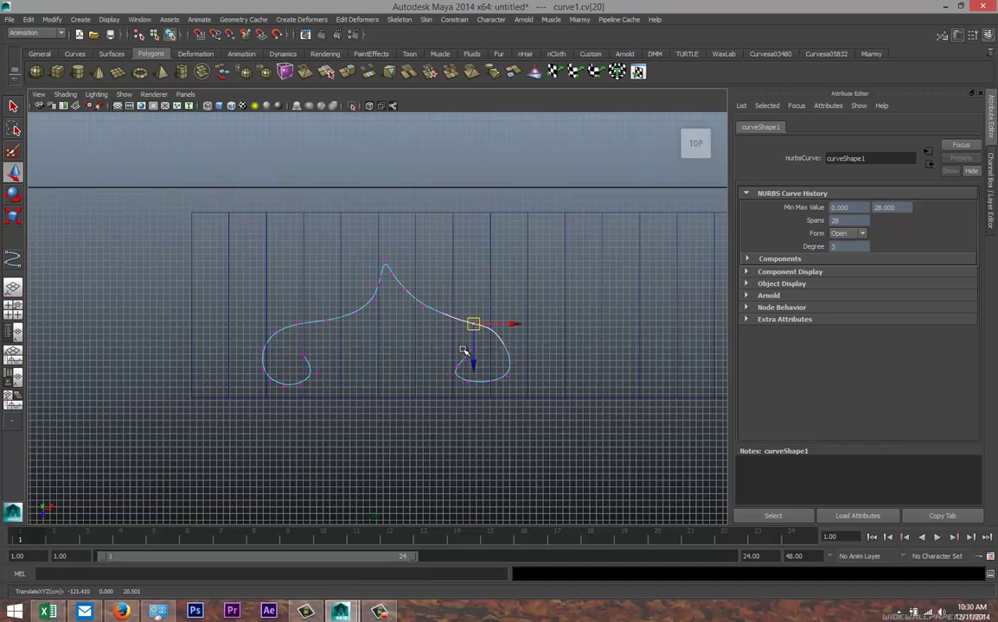
{"action": "left_click", "coordinate": [458, 356]}
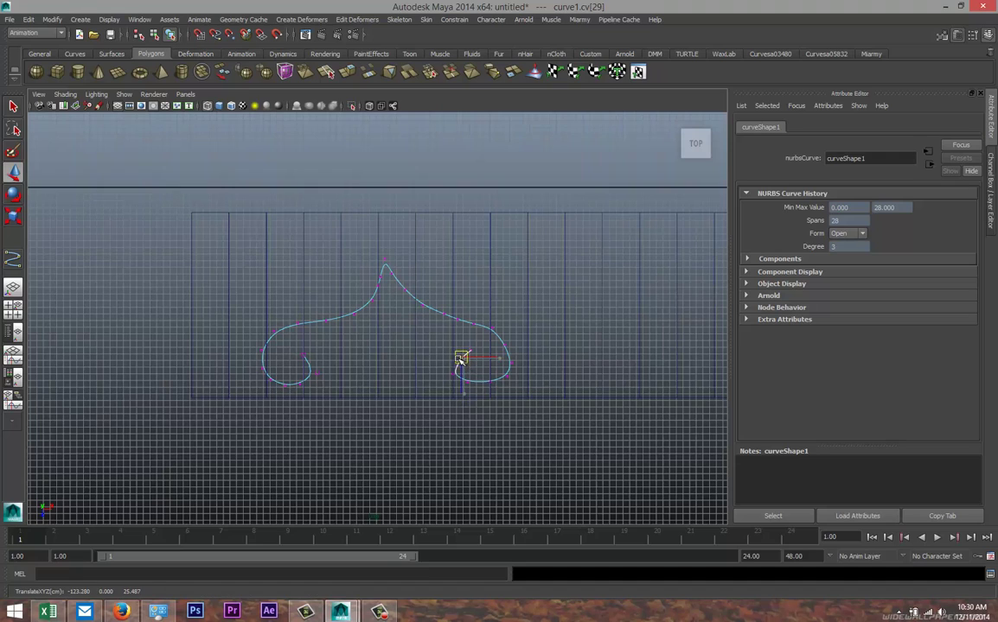
{"action": "left_click", "coordinate": [462, 429]}
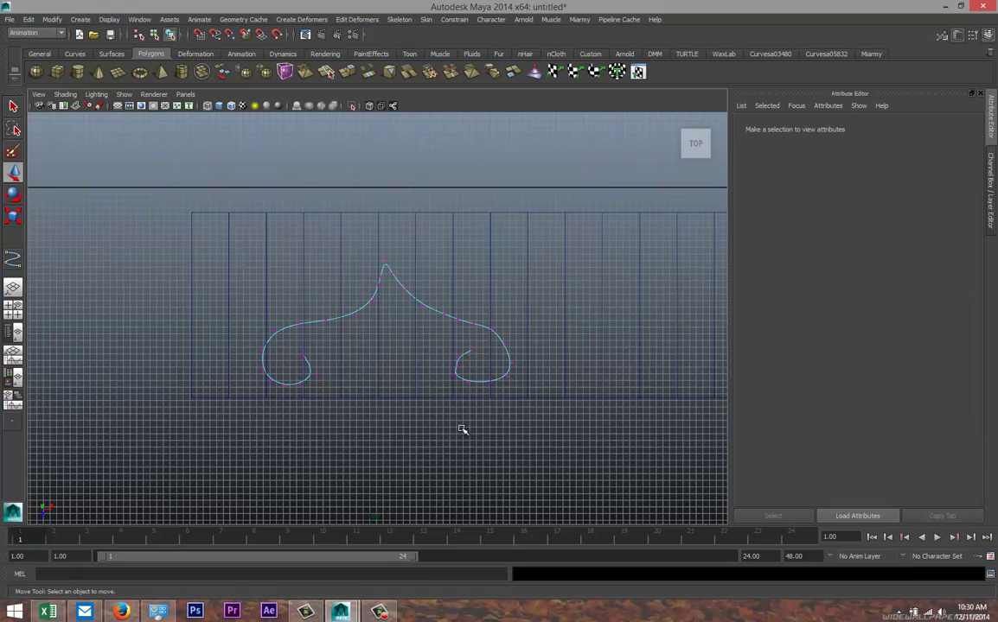
- Draw a small NURBS circle on the grid below the curve, then select the scroll curve
{"action": "left_click", "coordinate": [13, 309]}
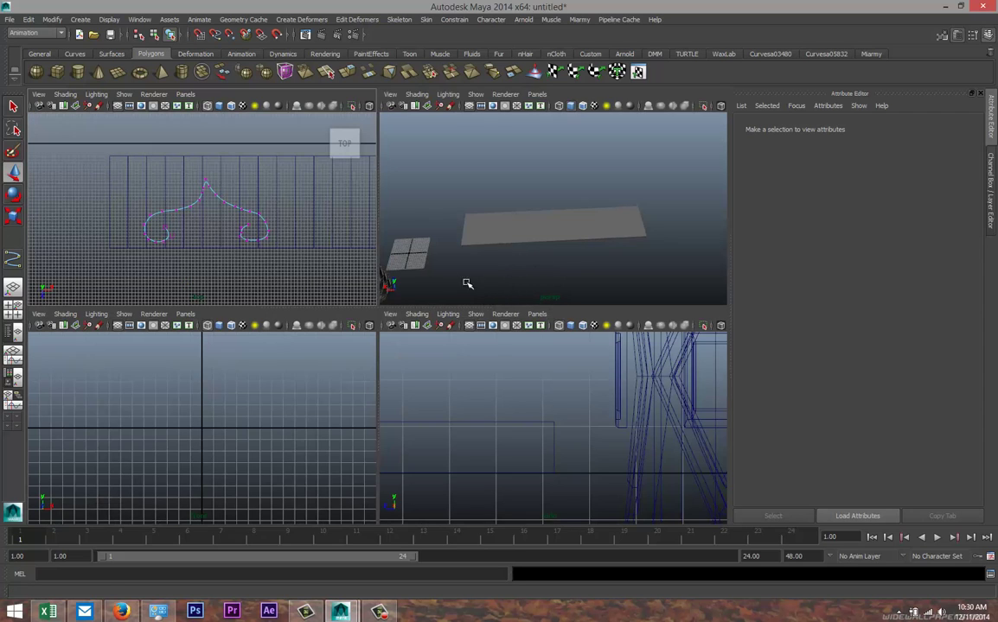
{"action": "key", "text": "space"}
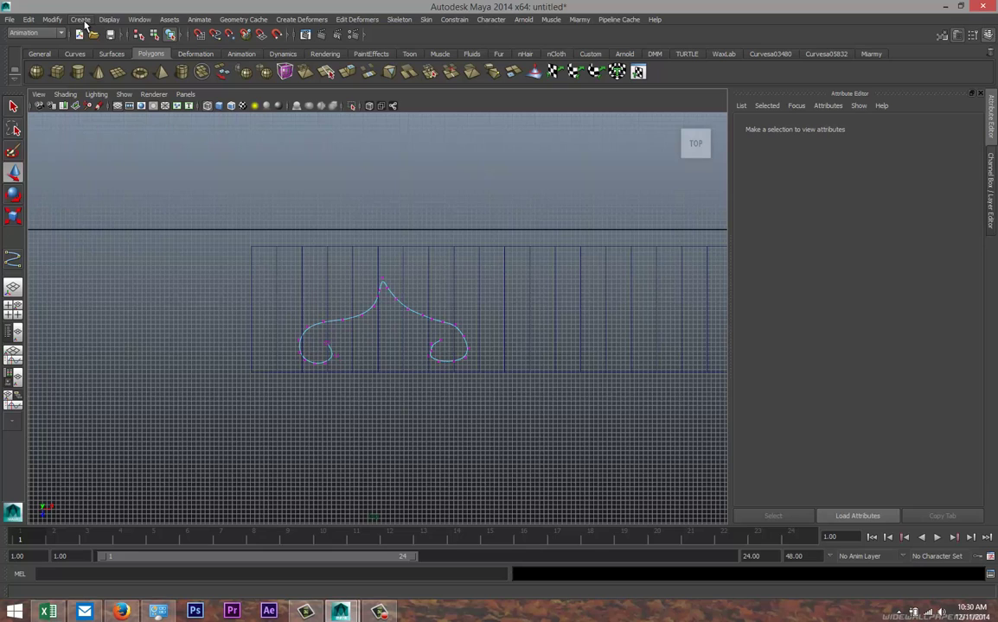
{"action": "left_click", "coordinate": [83, 21]}
{"action": "mouse_move", "coordinate": [115, 39]}
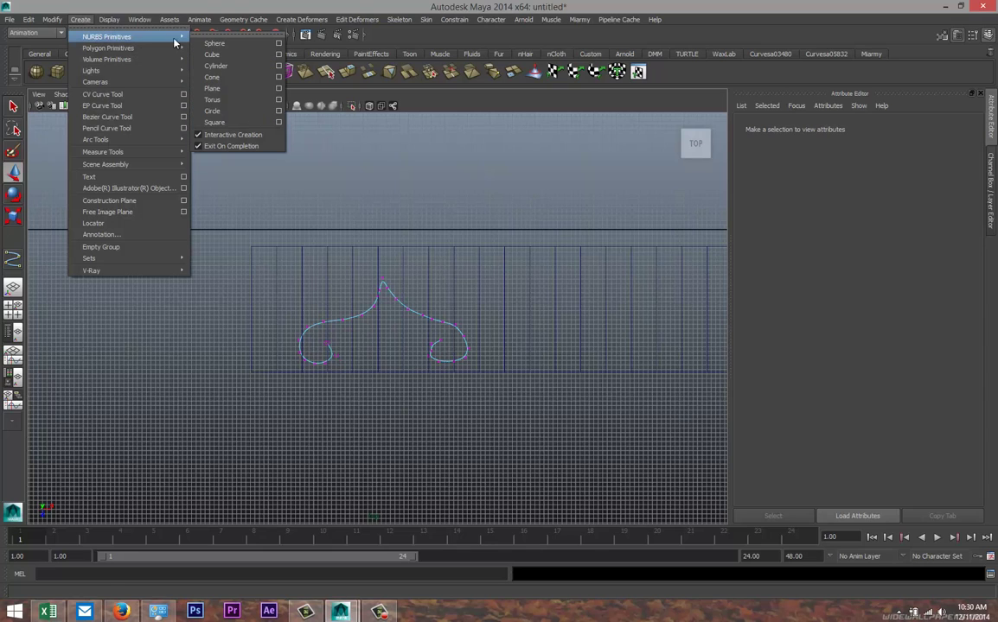
{"action": "left_click", "coordinate": [214, 111]}
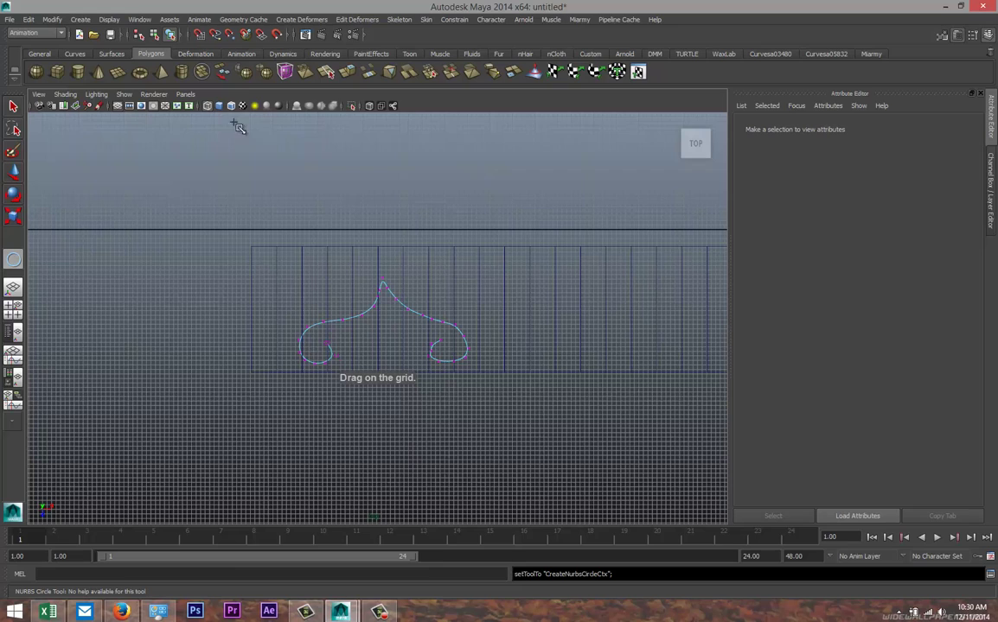
{"action": "left_click_drag", "start_coordinate": [507, 452], "coordinate": [514, 458]}
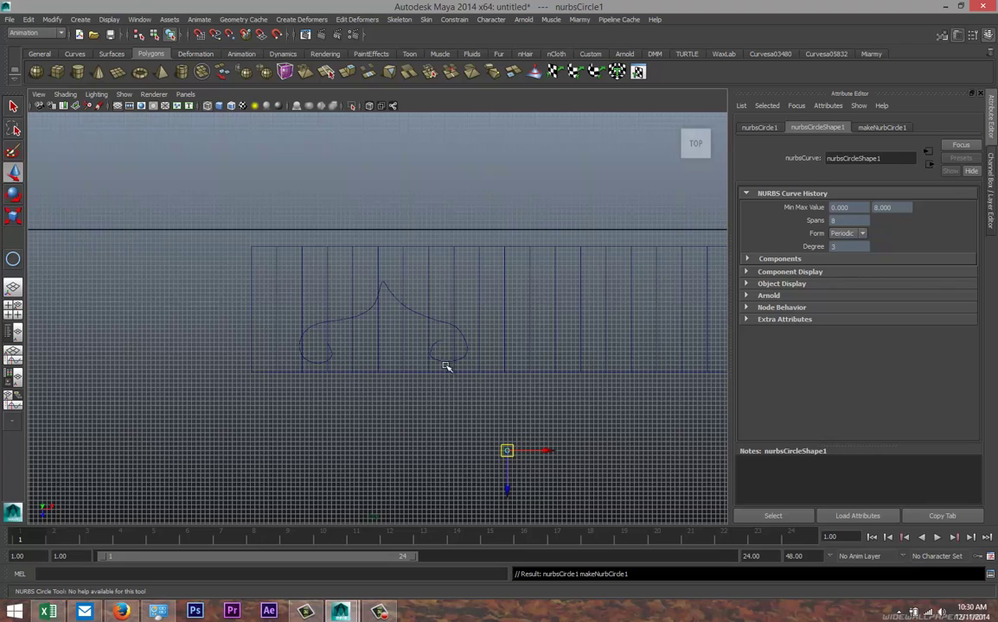
{"action": "key", "text": "w"}
{"action": "left_click", "coordinate": [419, 315]}
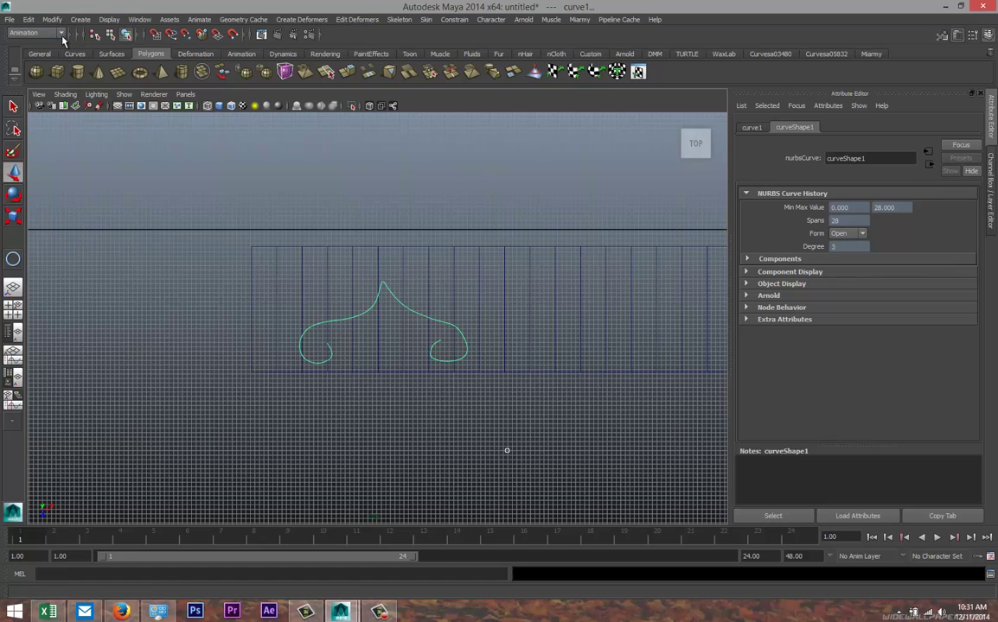
- Switch to the Surfaces menu set and extrude the circle along the scroll curve with default settings
{"action": "left_click", "coordinate": [61, 34]}
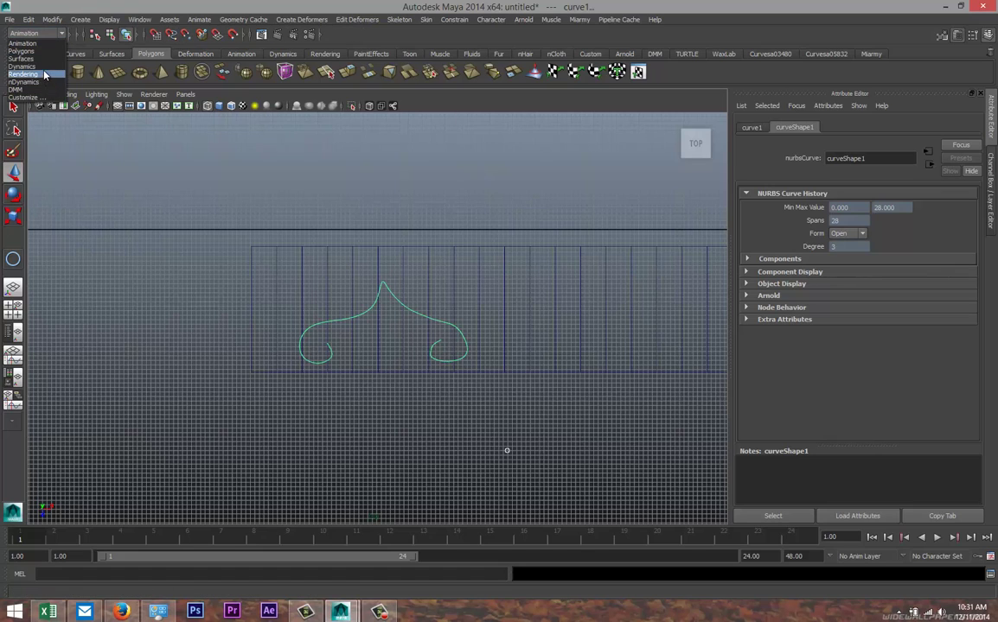
{"action": "left_click", "coordinate": [56, 59]}
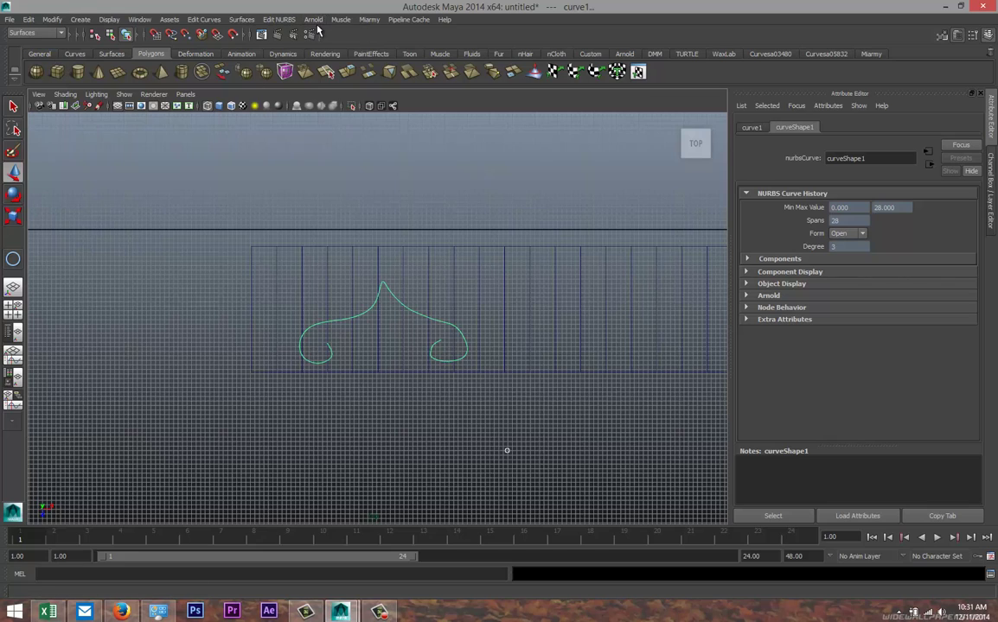
{"action": "left_click", "coordinate": [240, 20]}
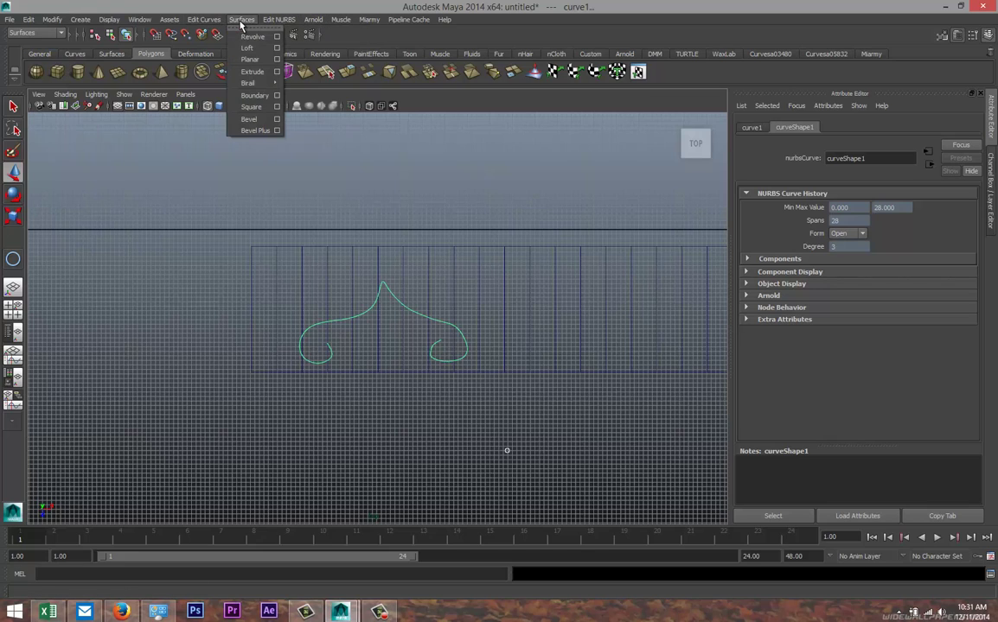
{"action": "left_click", "coordinate": [277, 72]}
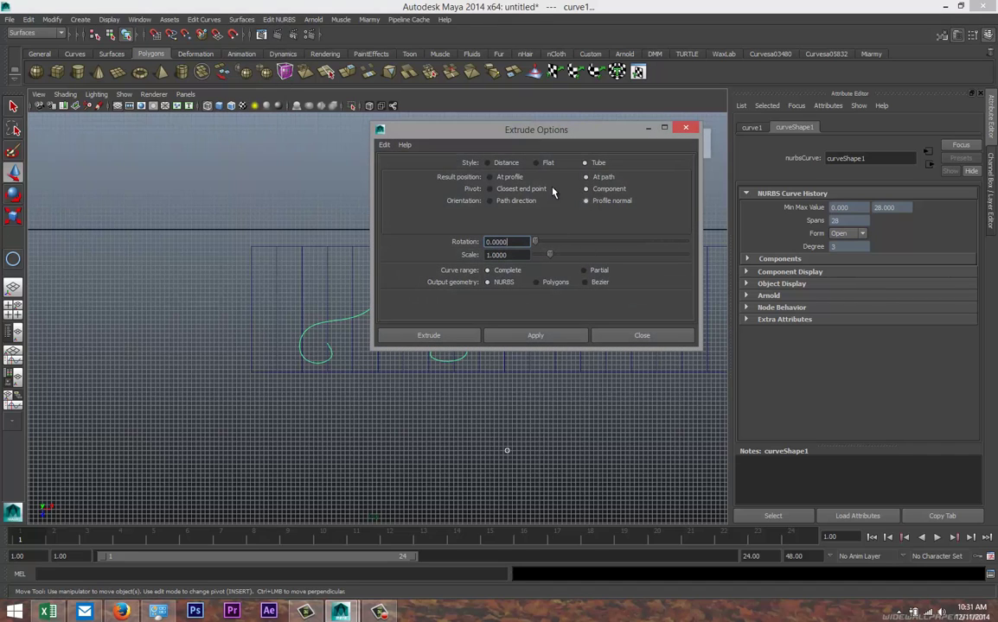
{"action": "left_click", "coordinate": [386, 145]}
{"action": "left_click", "coordinate": [403, 164]}
{"action": "left_click", "coordinate": [446, 337]}
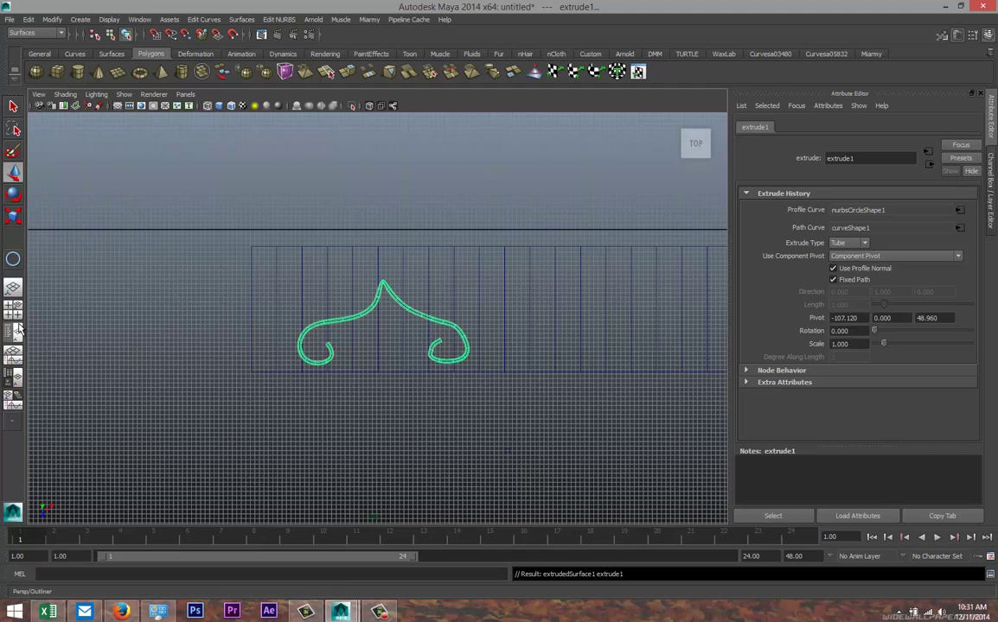
- Frame and orbit the extruded tube in a maximized perspective view
{"action": "key", "text": "space"}
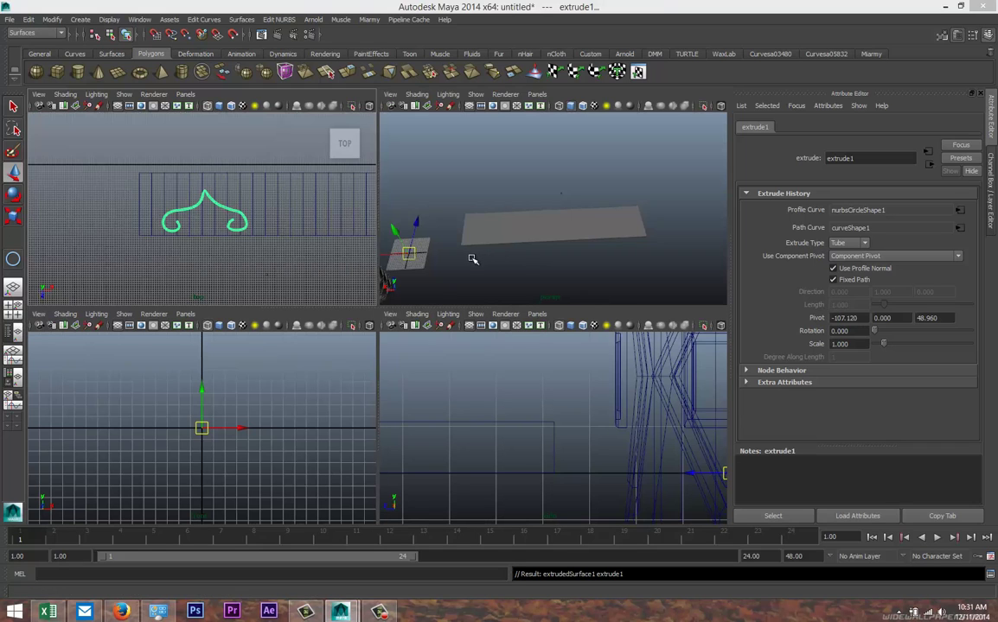
{"action": "key", "text": "space"}
{"action": "key", "text": "f"}
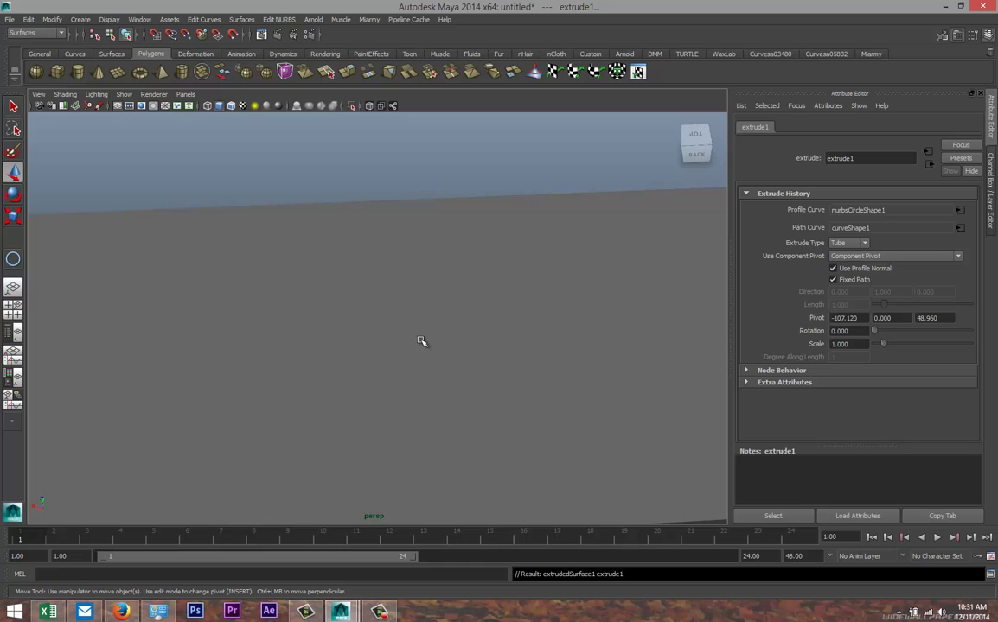
{"action": "left_click_drag", "start_coordinate": [468, 317], "coordinate": [530, 259], "text": "alt"}
{"action": "left_click_drag", "start_coordinate": [424, 393], "coordinate": [420, 432], "text": "alt"}
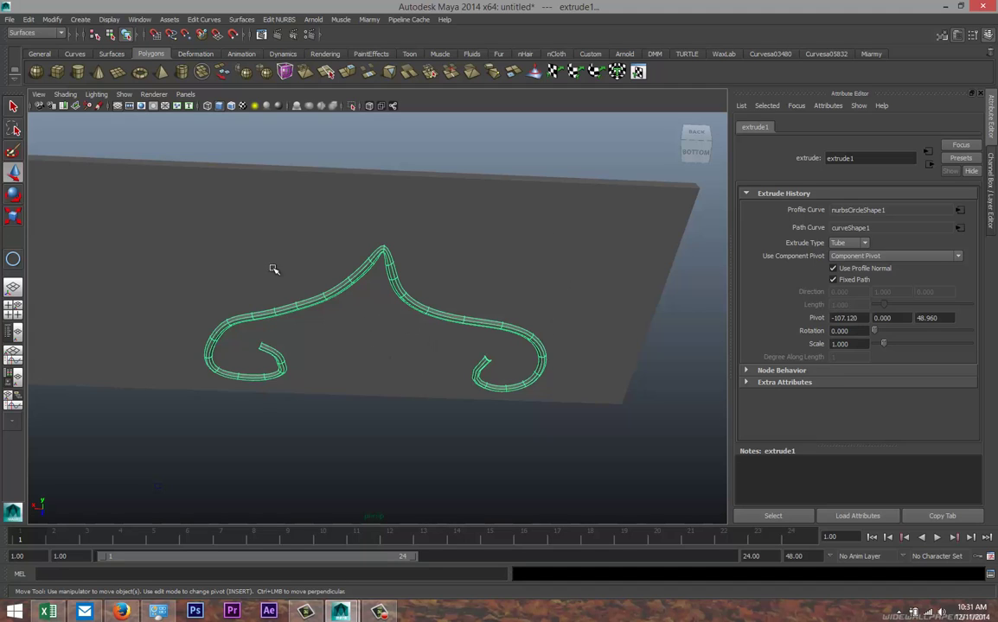
- Browse the menus toward Modify > Convert > NURBS to Polygons
{"action": "left_click", "coordinate": [28, 19]}
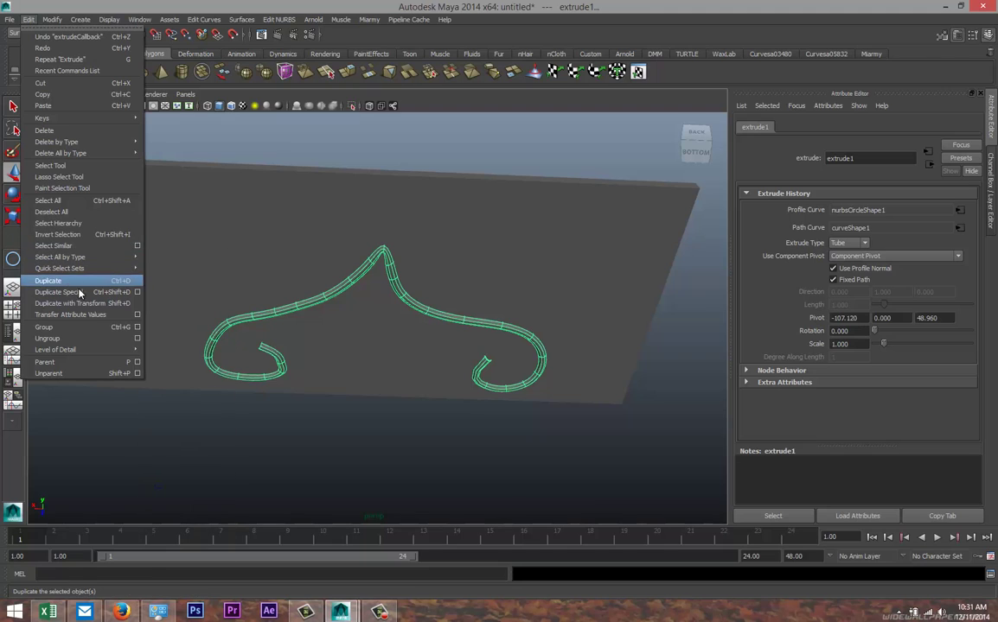
{"action": "mouse_move", "coordinate": [73, 263]}
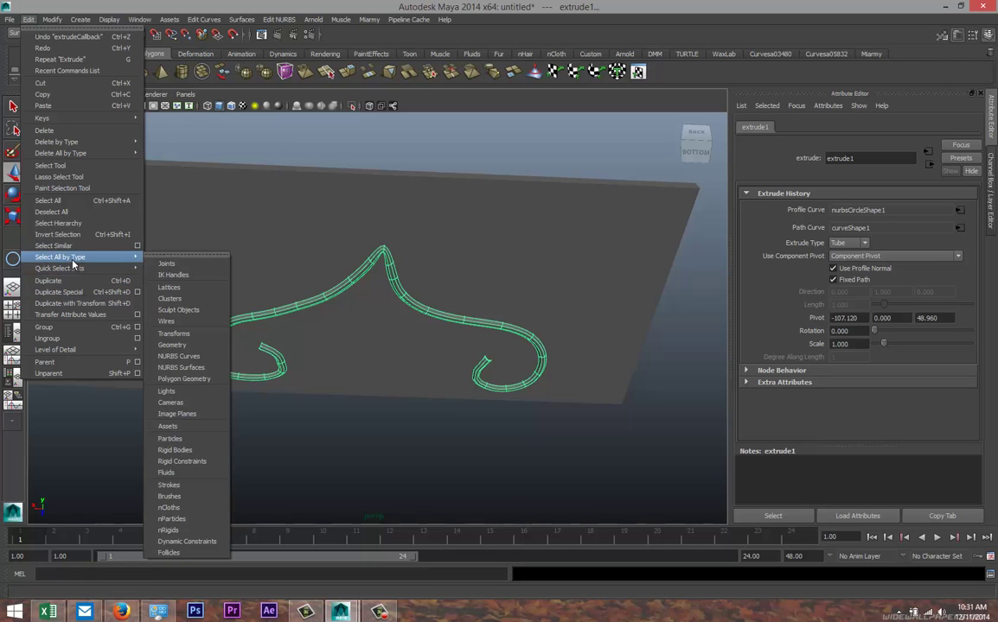
{"action": "mouse_move", "coordinate": [52, 19]}
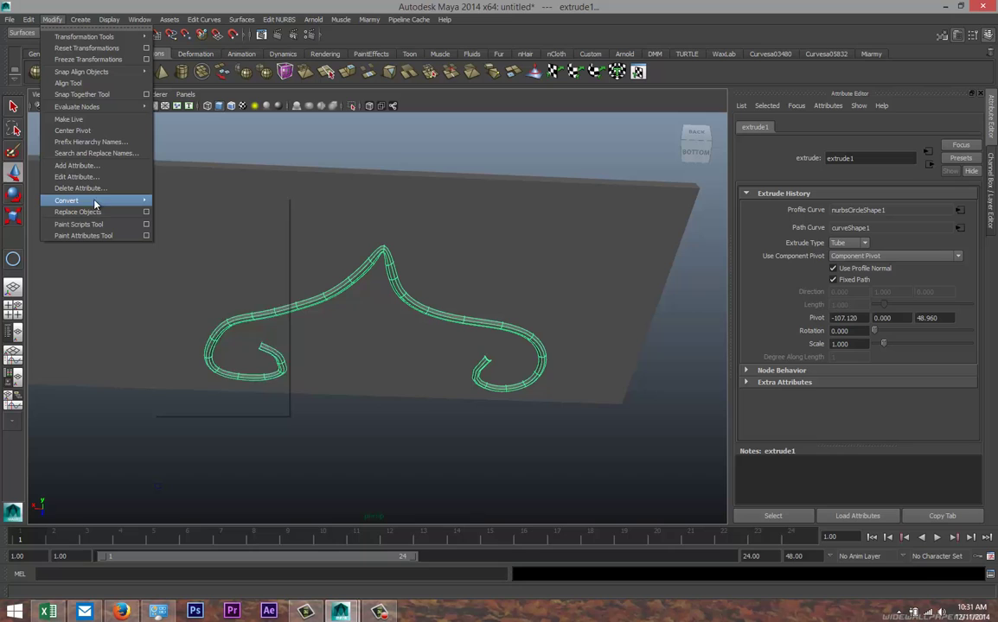
{"action": "mouse_move", "coordinate": [95, 203]}
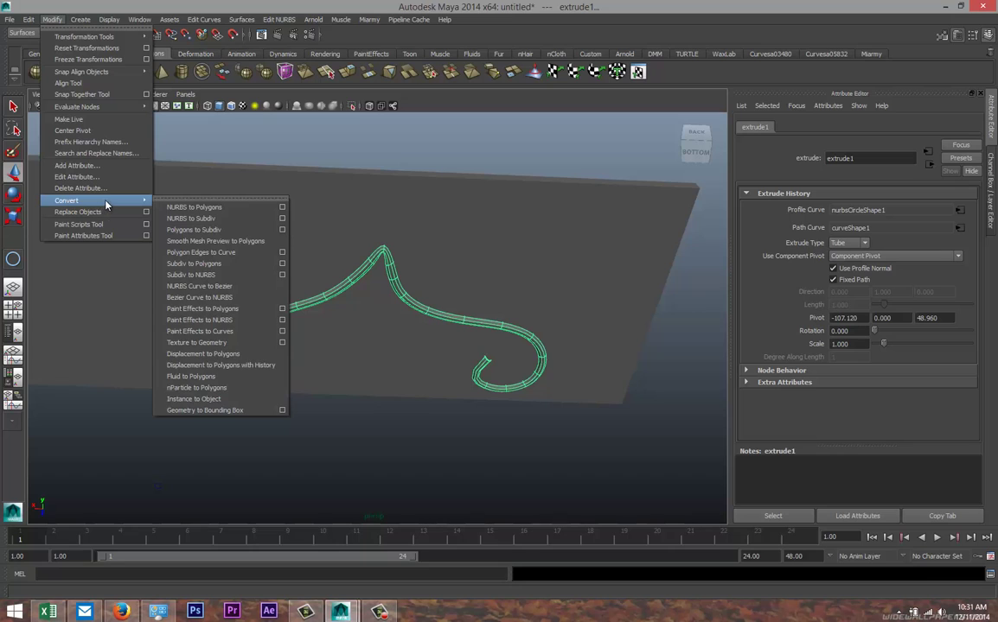
- Convert the NURBS scroll tube into a polygon mesh, nurbsToPoly1
{"action": "left_click", "coordinate": [223, 208]}
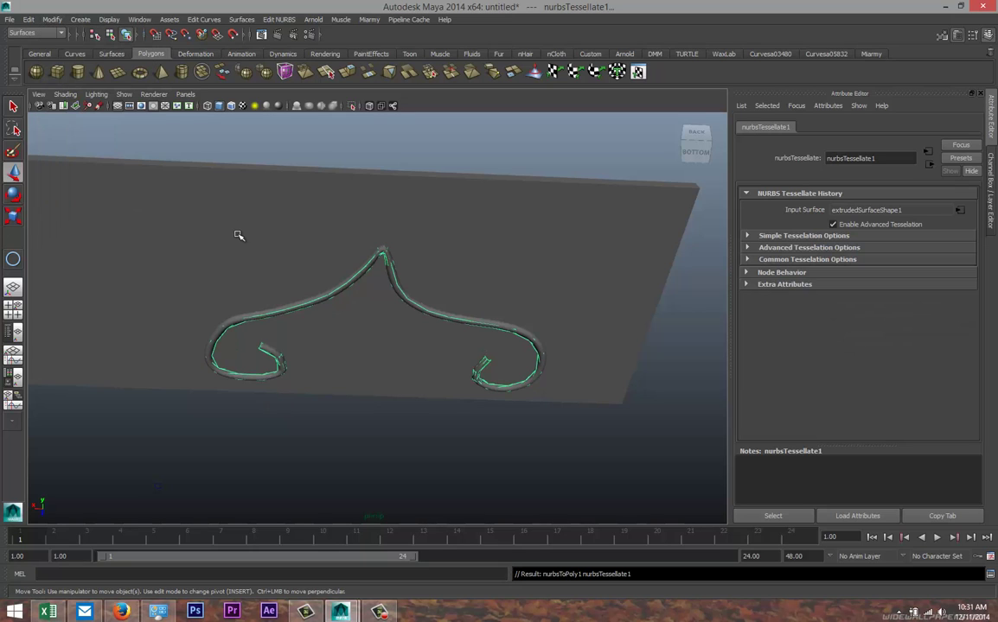
{"action": "scroll", "coordinate": [393, 405], "scroll_direction": "up", "scroll_amount": 5}
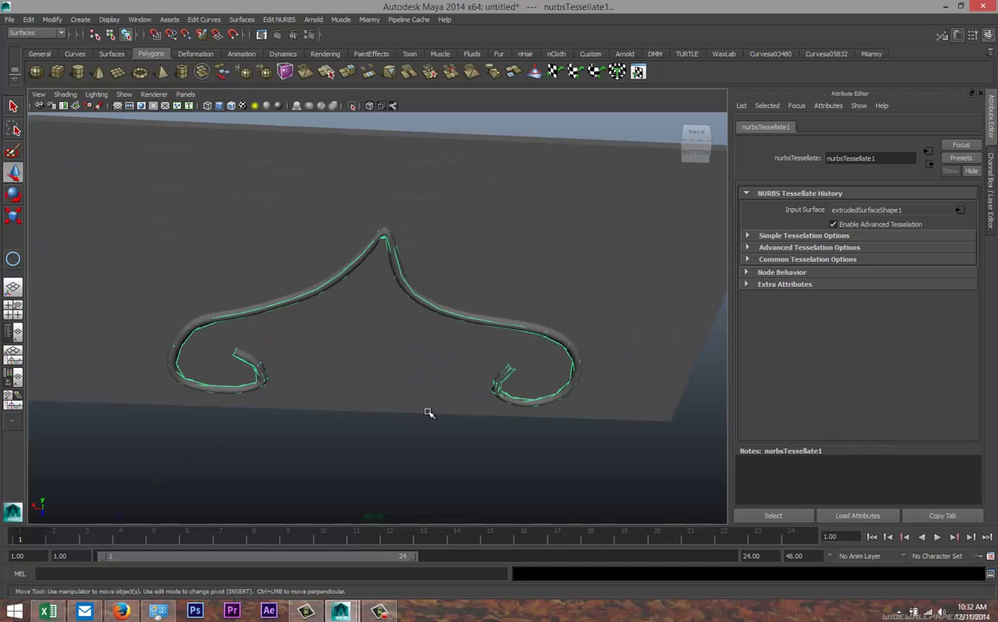
{"action": "scroll", "coordinate": [447, 449], "scroll_direction": "down", "scroll_amount": 8}
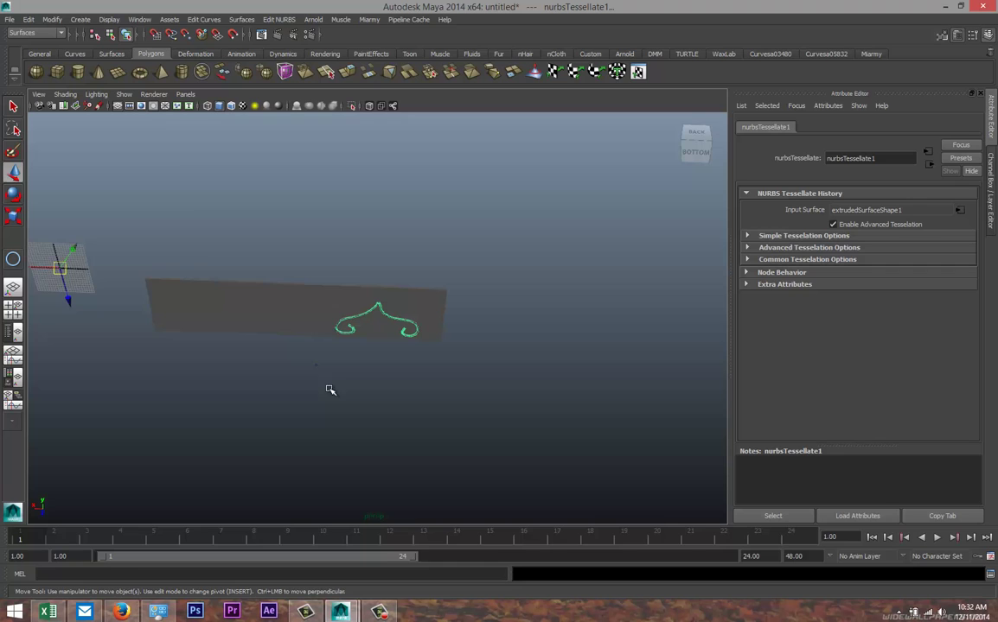
- Center the polygon tube's pivot, slide it right of the original, and switch to Face mode
{"action": "left_click", "coordinate": [52, 19]}
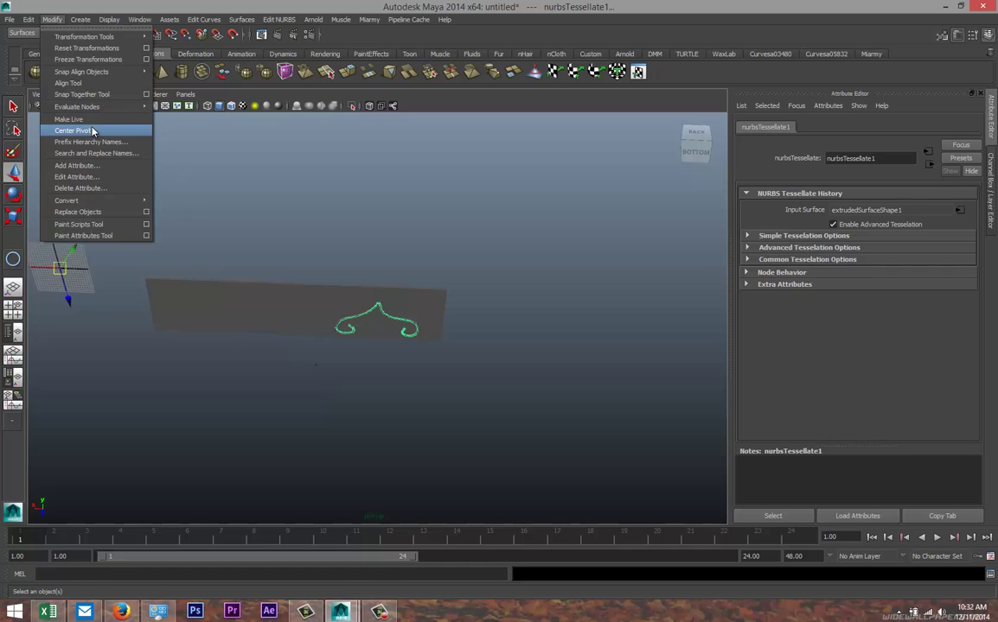
{"action": "left_click", "coordinate": [94, 130]}
{"action": "scroll", "coordinate": [338, 369], "scroll_direction": "up", "scroll_amount": 6}
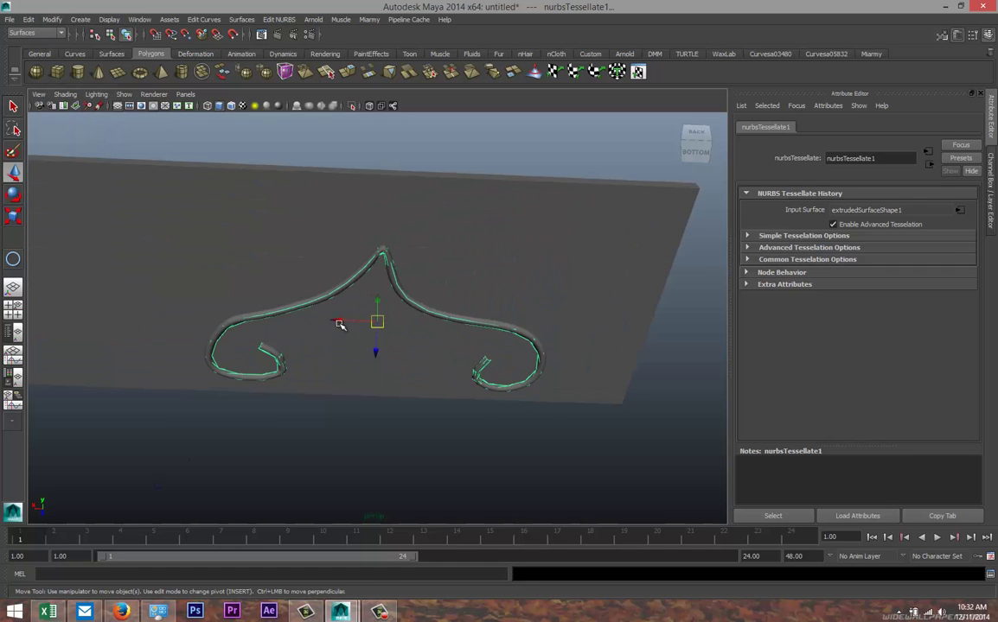
{"action": "left_click_drag", "start_coordinate": [339, 324], "coordinate": [485, 359]}
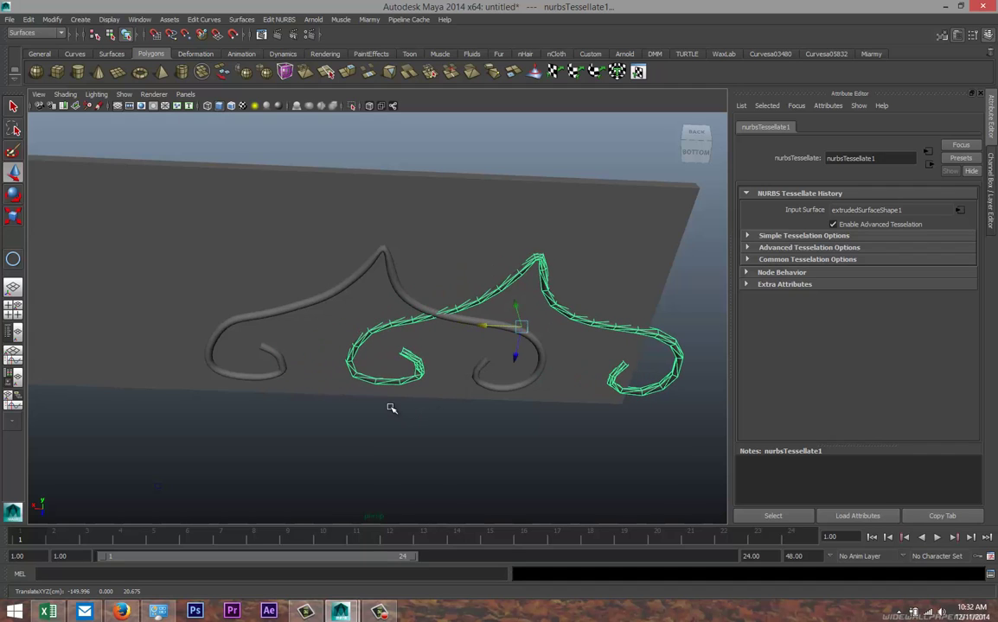
{"action": "right_click", "coordinate": [609, 328]}
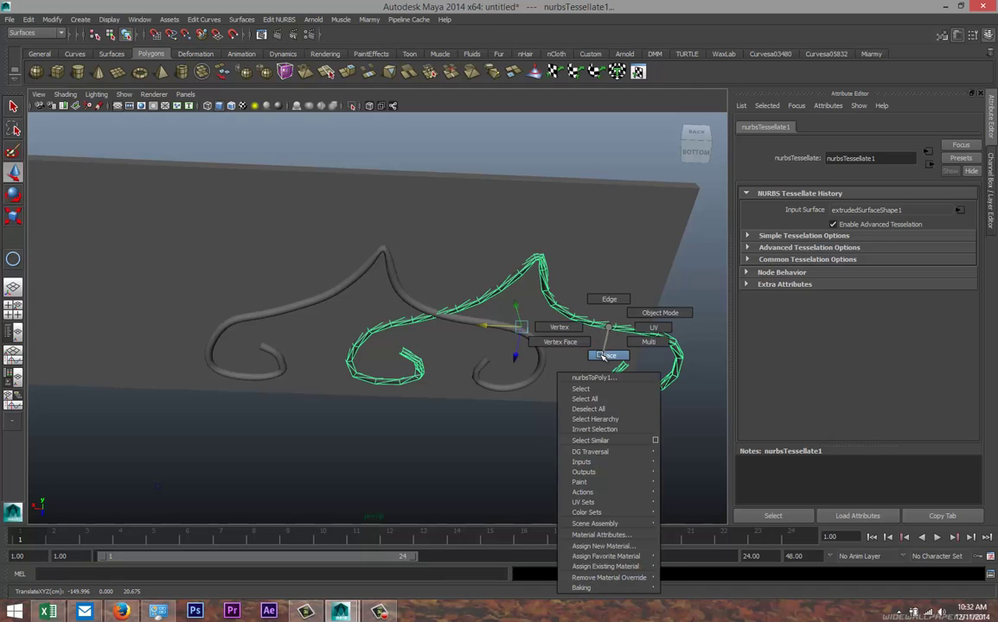
{"action": "left_click", "coordinate": [607, 354]}
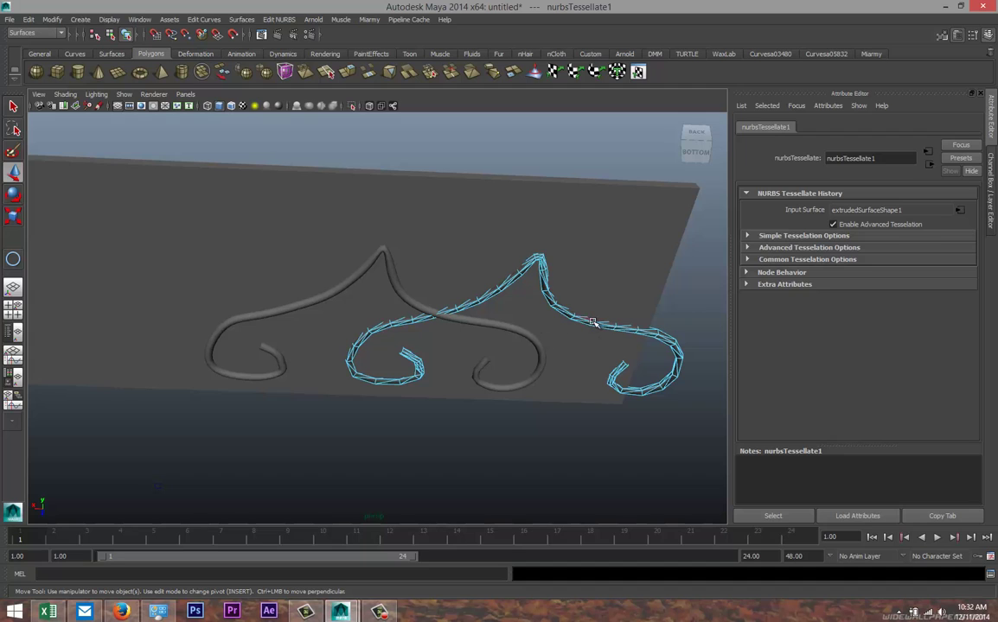
- Delete the original NURBS surface extrudedSurface1
{"action": "left_click", "coordinate": [351, 285]}
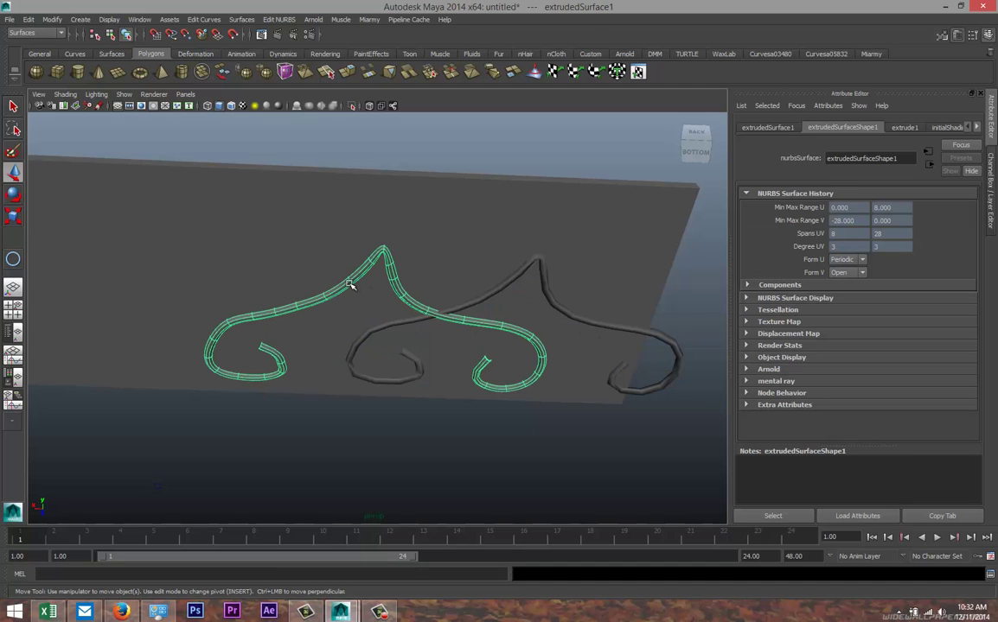
{"action": "right_click", "coordinate": [346, 284]}
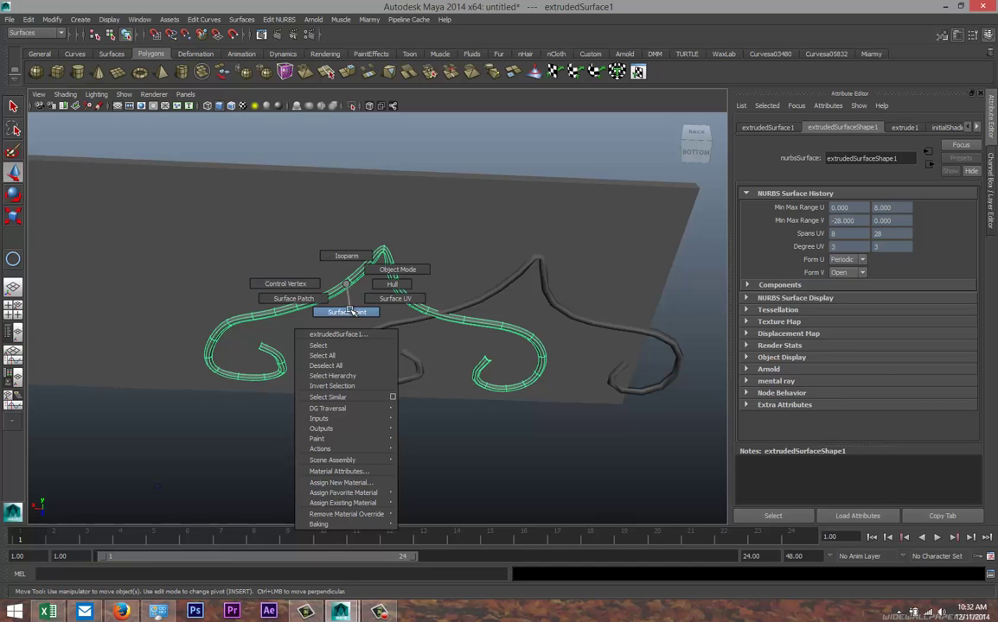
{"action": "left_click", "coordinate": [376, 312]}
{"action": "left_click", "coordinate": [330, 291]}
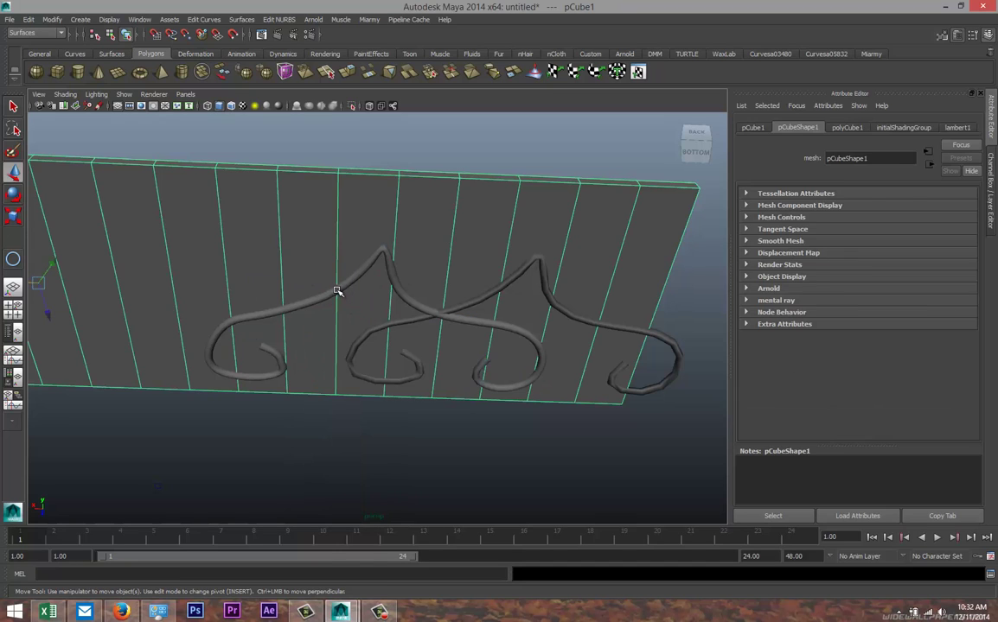
{"action": "left_click", "coordinate": [361, 294]}
{"action": "key", "text": "Delete"}
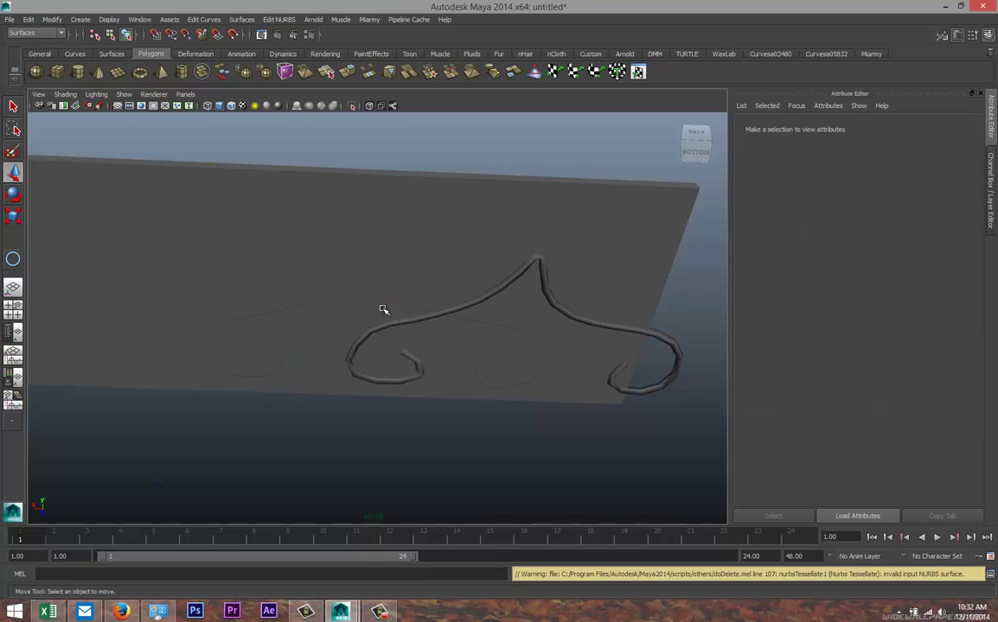
- Delete the path curve curve1 and the profile circle nurbsCircle1
{"action": "left_click", "coordinate": [356, 296]}
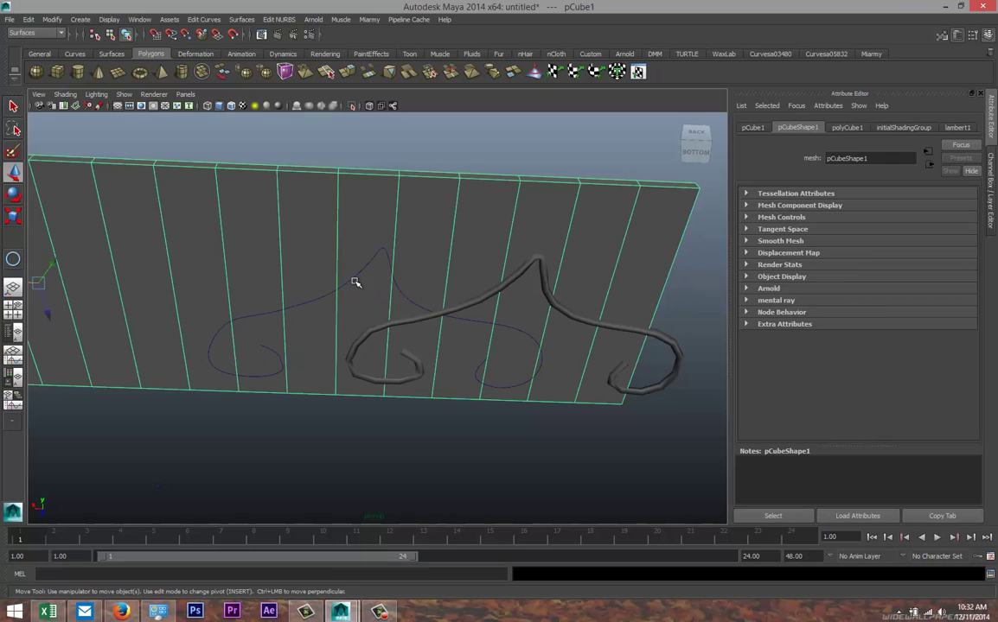
{"action": "left_click", "coordinate": [361, 294]}
{"action": "key", "text": "Delete"}
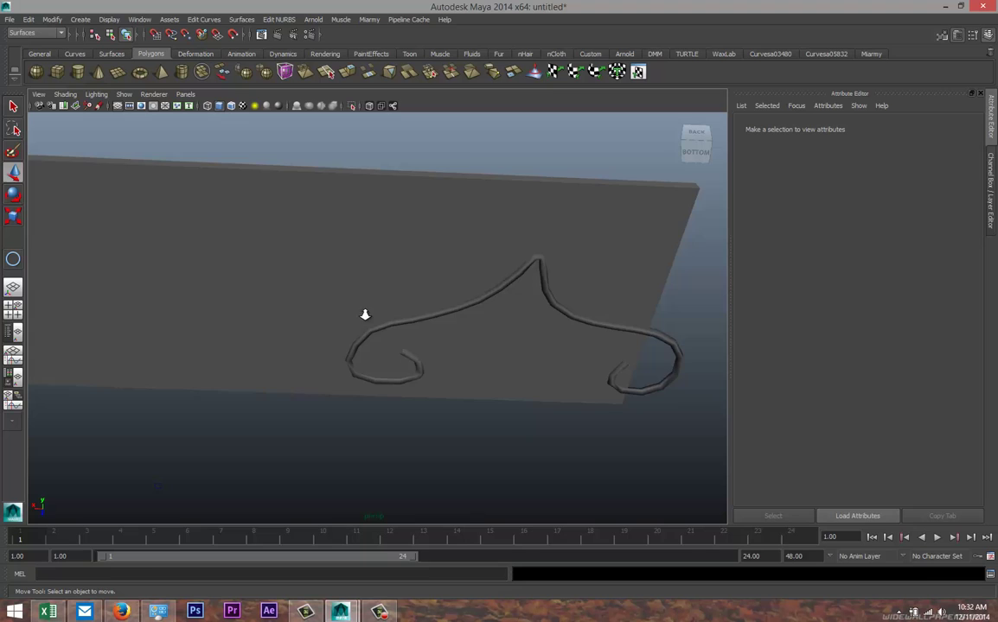
{"action": "scroll", "coordinate": [365, 315], "scroll_direction": "down", "scroll_amount": 3}
{"action": "left_click_drag", "start_coordinate": [223, 403], "coordinate": [305, 461]}
{"action": "key", "text": "Delete"}
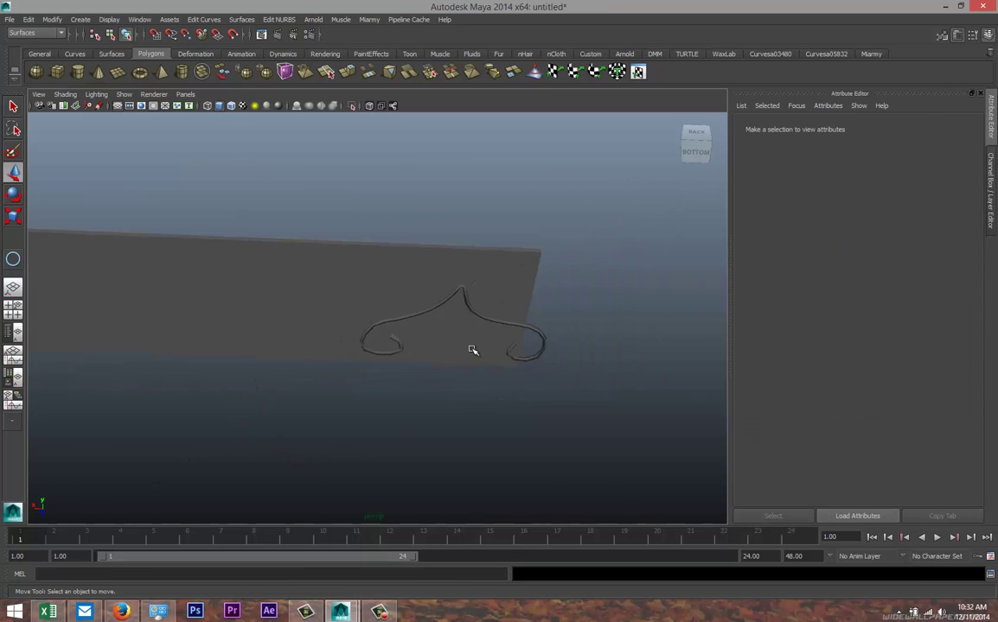
- Move nurbsToPoly1 left and slightly down to -125.097, -0.360, 20.675 on the plank
{"action": "left_click", "coordinate": [488, 319]}
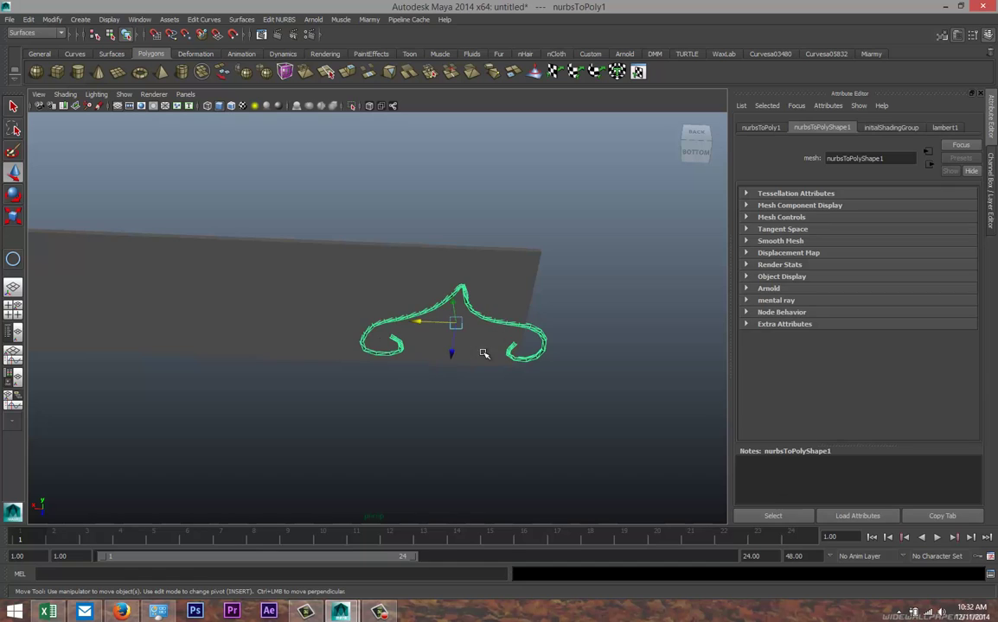
{"action": "scroll", "coordinate": [490, 355], "scroll_direction": "up", "scroll_amount": 3}
{"action": "right_click", "coordinate": [436, 313]}
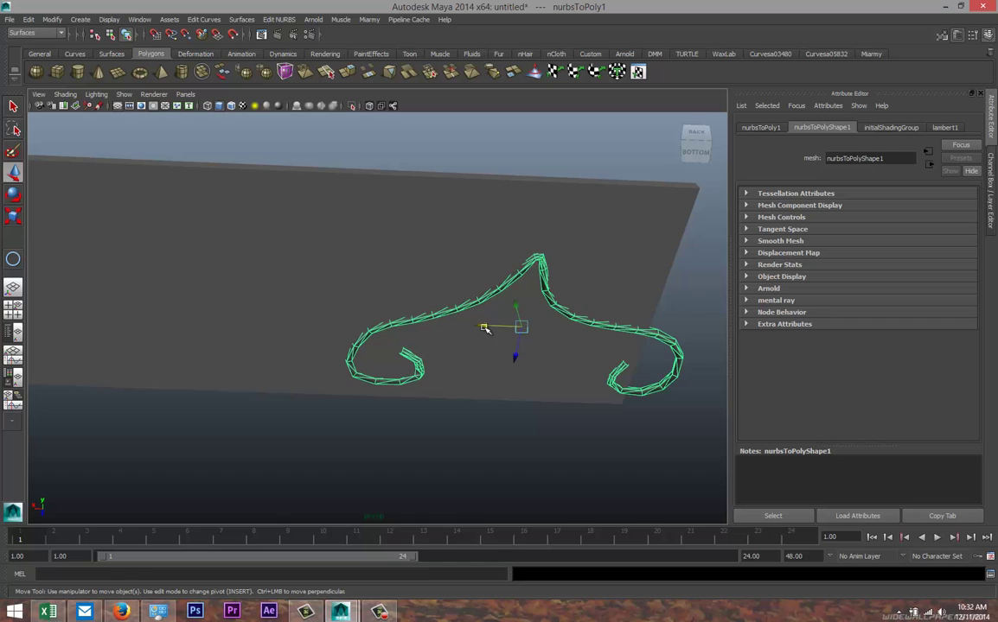
{"action": "left_click_drag", "start_coordinate": [484, 328], "coordinate": [300, 425]}
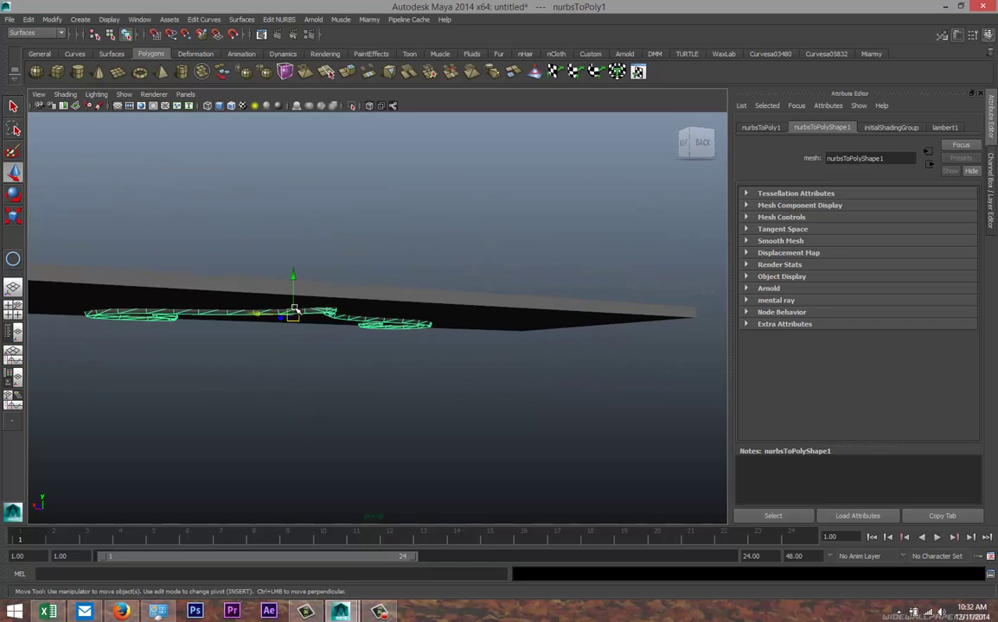
{"action": "left_click_drag", "start_coordinate": [292, 281], "coordinate": [293, 285]}
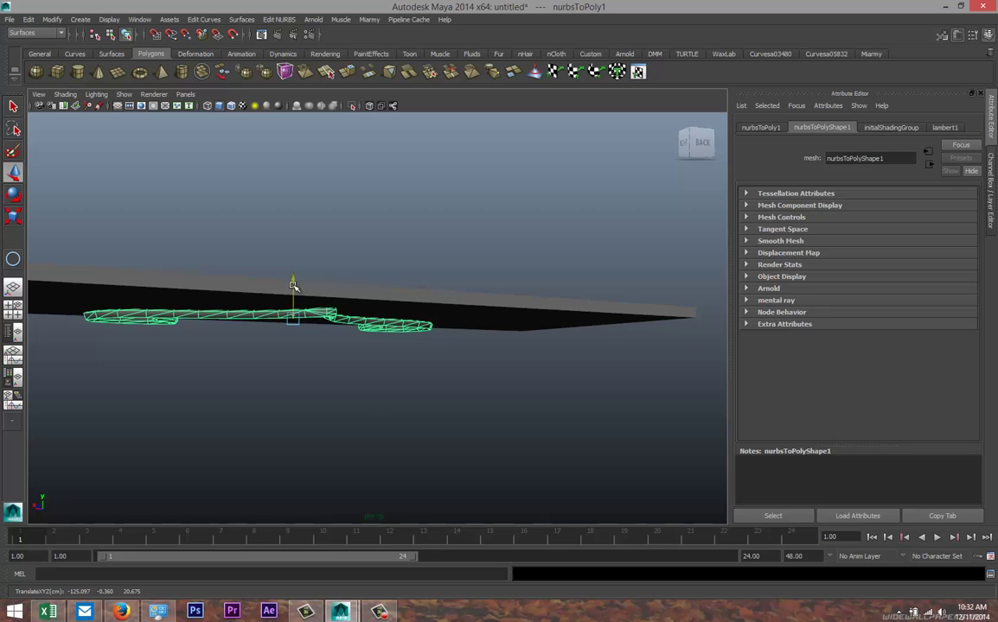
{"action": "left_click_drag", "start_coordinate": [327, 367], "coordinate": [335, 330], "text": "alt"}
- Combine pCube1 and the polygon scroll into one mesh, polySurface18, using Polygons > Mesh > Combine
{"action": "left_click", "coordinate": [439, 214]}
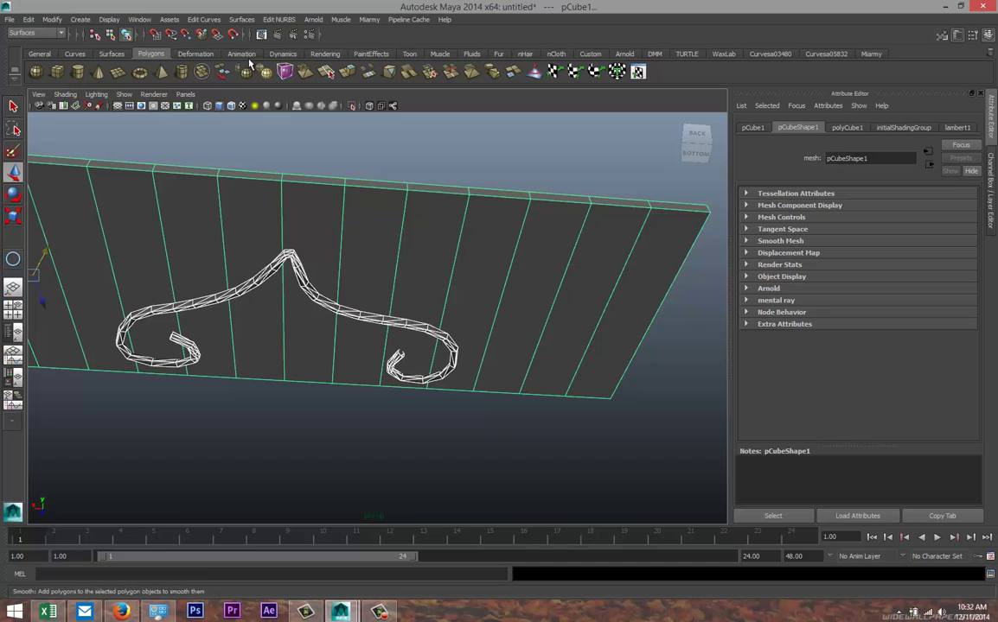
{"action": "left_click", "coordinate": [59, 34]}
{"action": "left_click", "coordinate": [53, 50]}
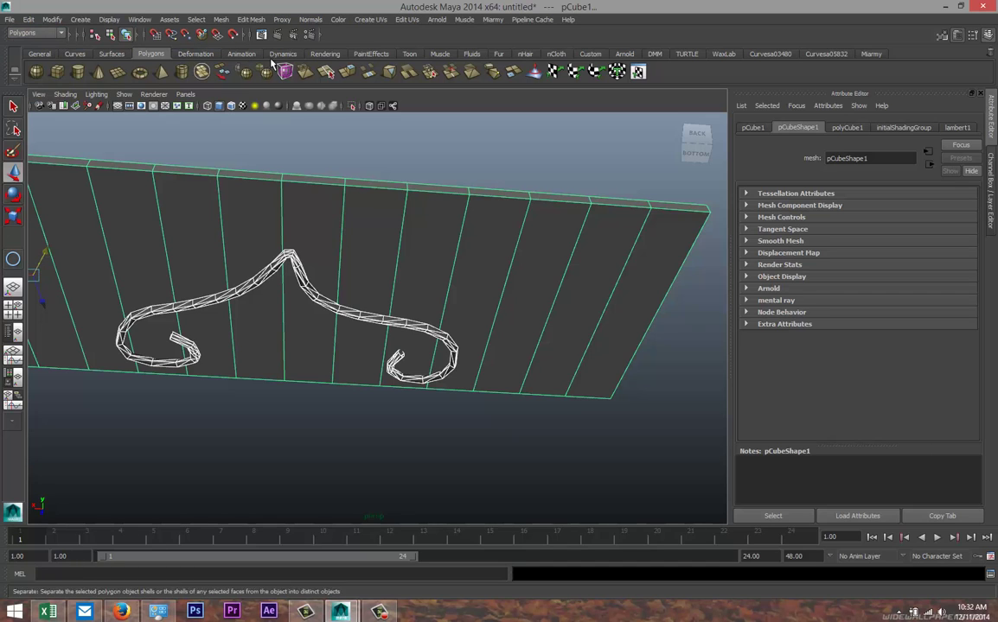
{"action": "left_click", "coordinate": [221, 20]}
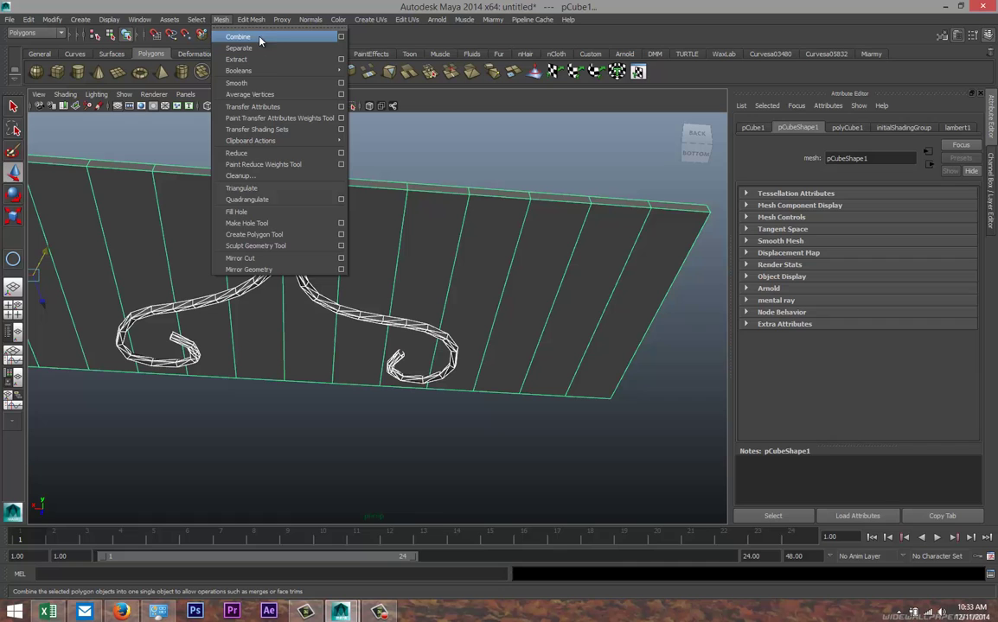
{"action": "left_click", "coordinate": [260, 38]}
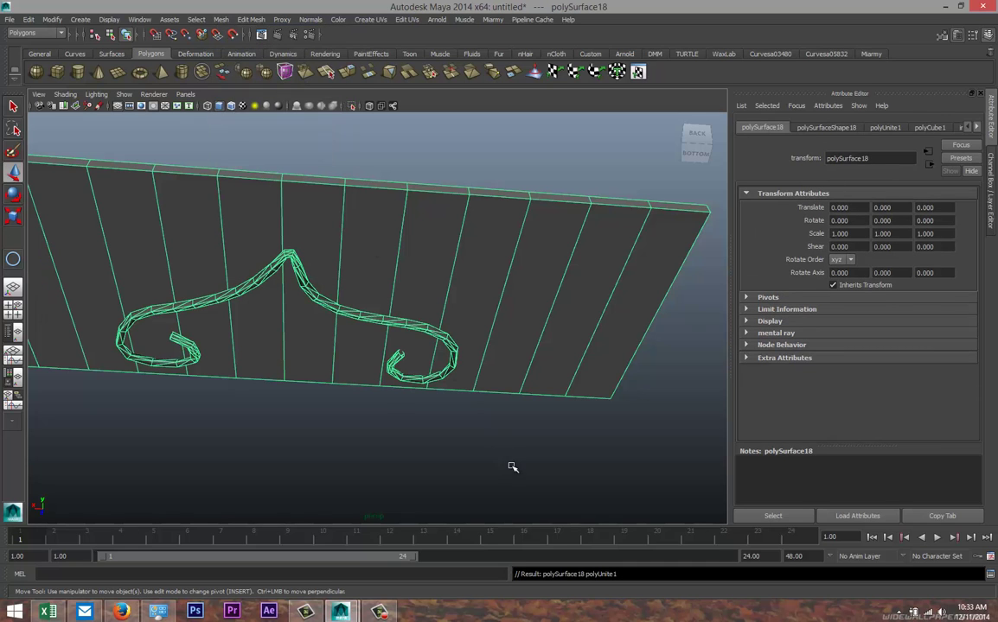
{"action": "left_click_drag", "start_coordinate": [377, 431], "coordinate": [359, 379], "text": "alt"}
{"action": "scroll", "coordinate": [439, 416], "scroll_direction": "down", "scroll_amount": 3}
{"action": "scroll", "coordinate": [439, 416], "scroll_direction": "up", "scroll_amount": 1}
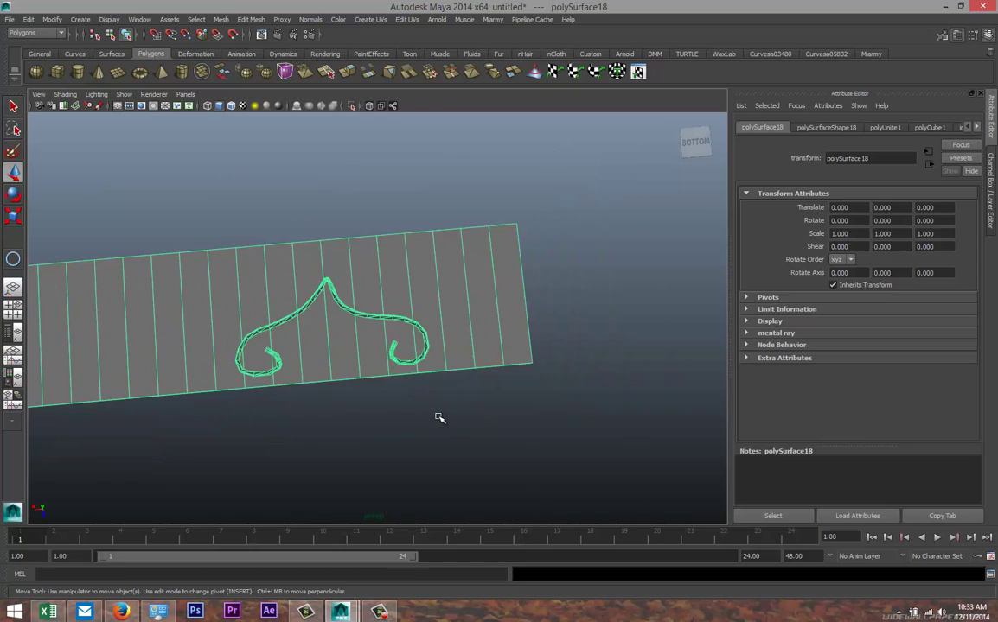
{"action": "scroll", "coordinate": [445, 418], "scroll_direction": "down", "scroll_amount": 1}
{"action": "left_click_drag", "start_coordinate": [339, 422], "coordinate": [391, 450], "text": "alt"}
{"action": "left_click_drag", "start_coordinate": [511, 365], "coordinate": [550, 353]}
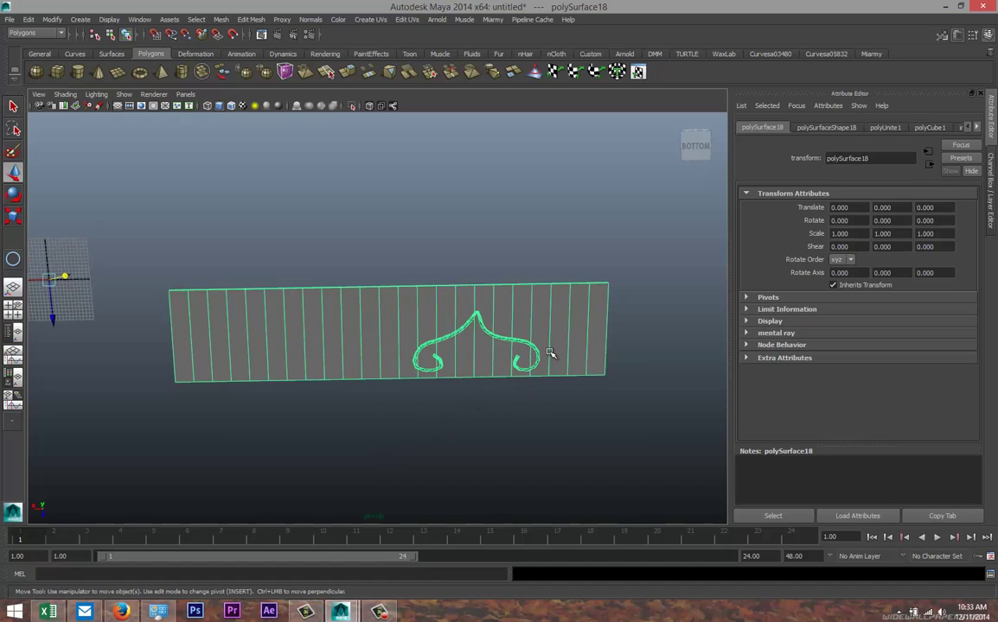
- Delete the left plank faces of polySurface18, then reselect it in Object Mode
{"action": "right_click", "coordinate": [281, 343]}
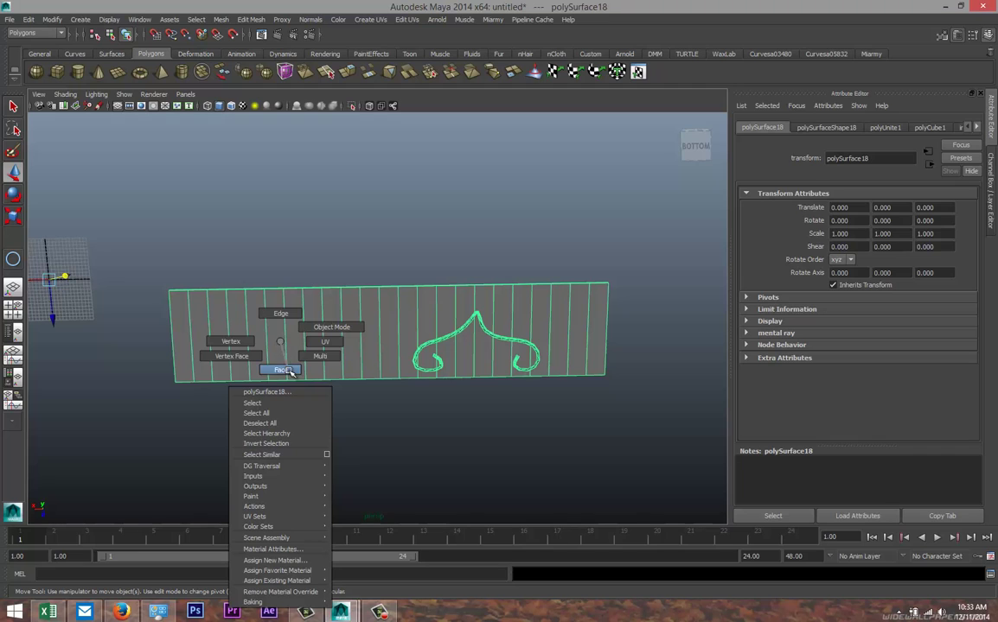
{"action": "left_click", "coordinate": [281, 370]}
{"action": "left_click_drag", "start_coordinate": [139, 264], "coordinate": [335, 438]}
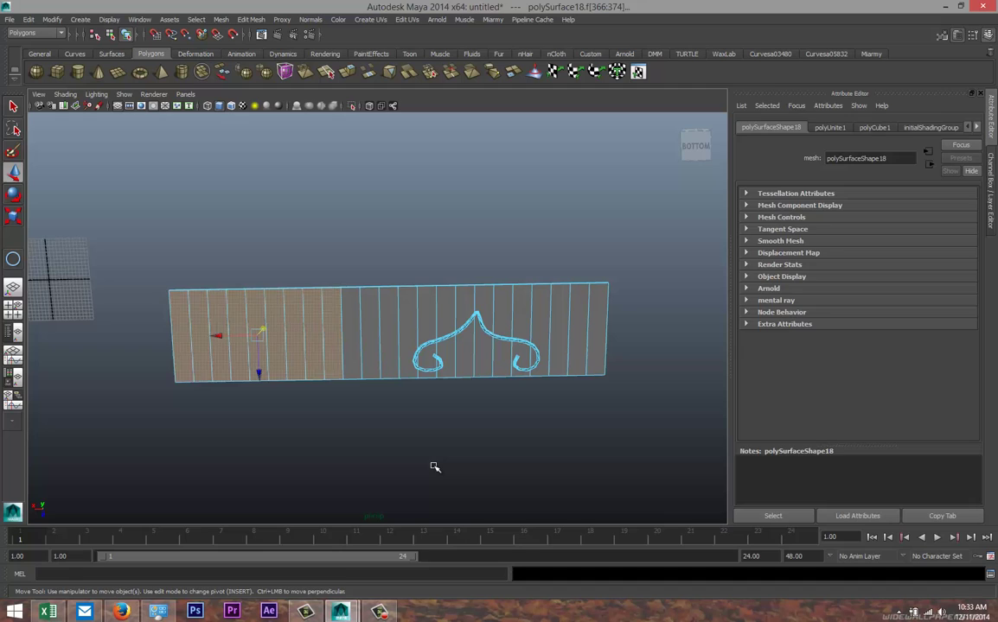
{"action": "key", "text": "Delete"}
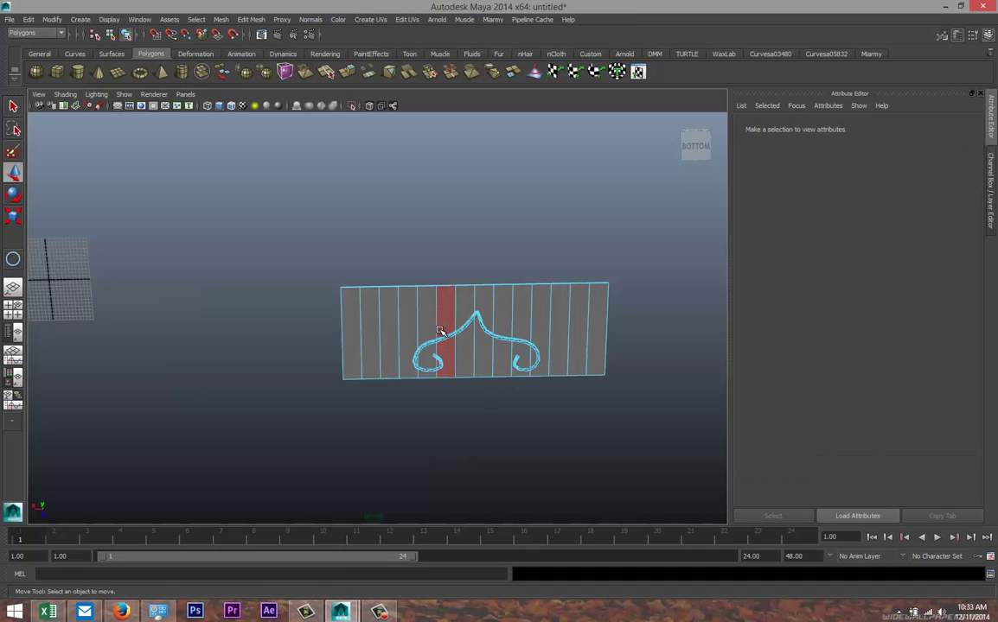
{"action": "right_click_drag", "start_coordinate": [441, 331], "coordinate": [494, 315]}
{"action": "left_click", "coordinate": [502, 319]}
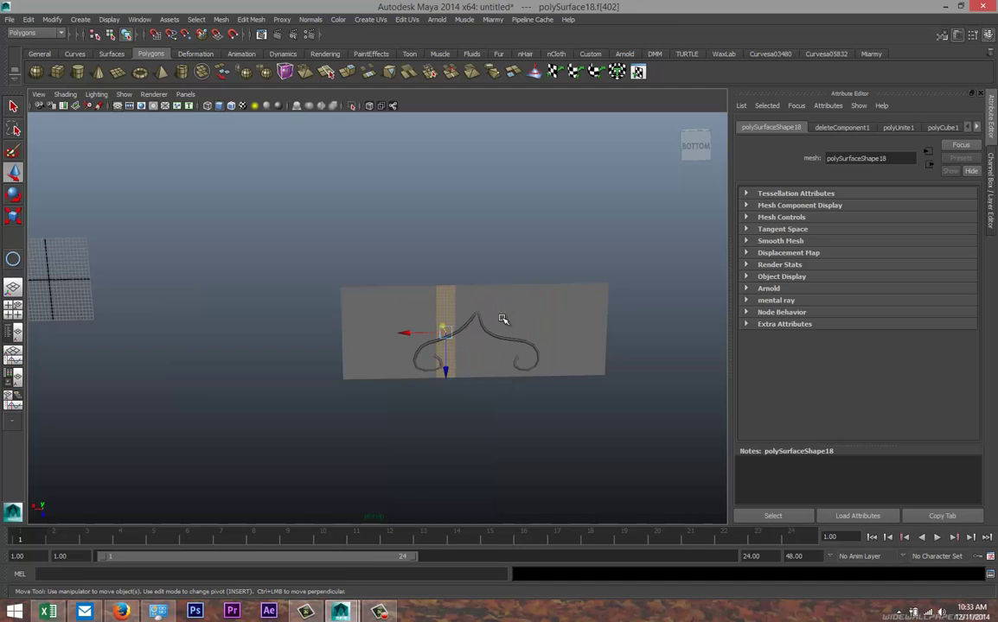
{"action": "left_click", "coordinate": [561, 333]}
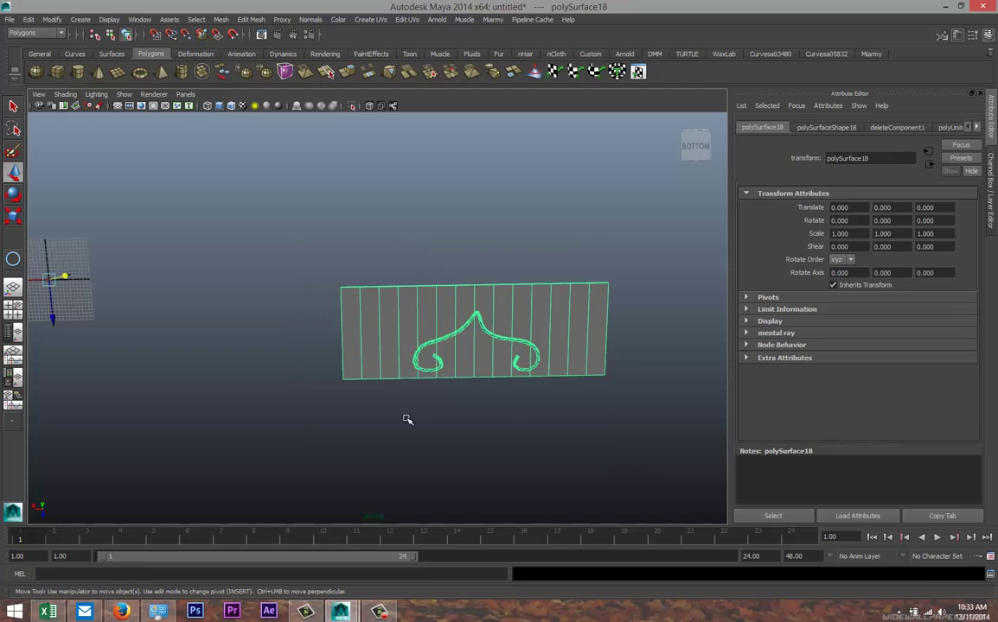
- Add a Nonlinear Bend deformer, bend1Handle, to polySurface18 from the Animation menu set
{"action": "left_click", "coordinate": [52, 33]}
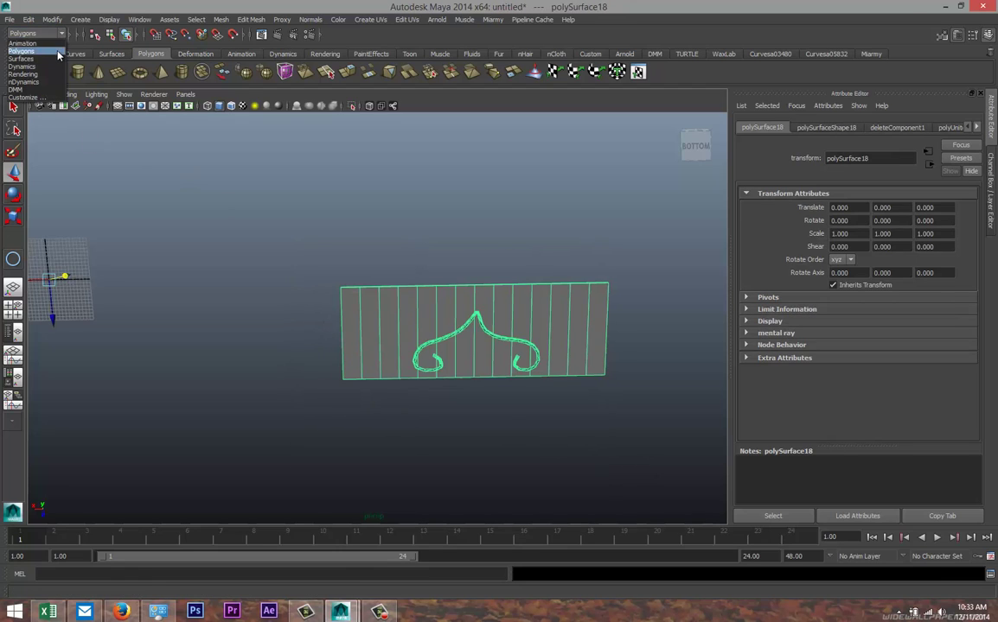
{"action": "left_click", "coordinate": [39, 43]}
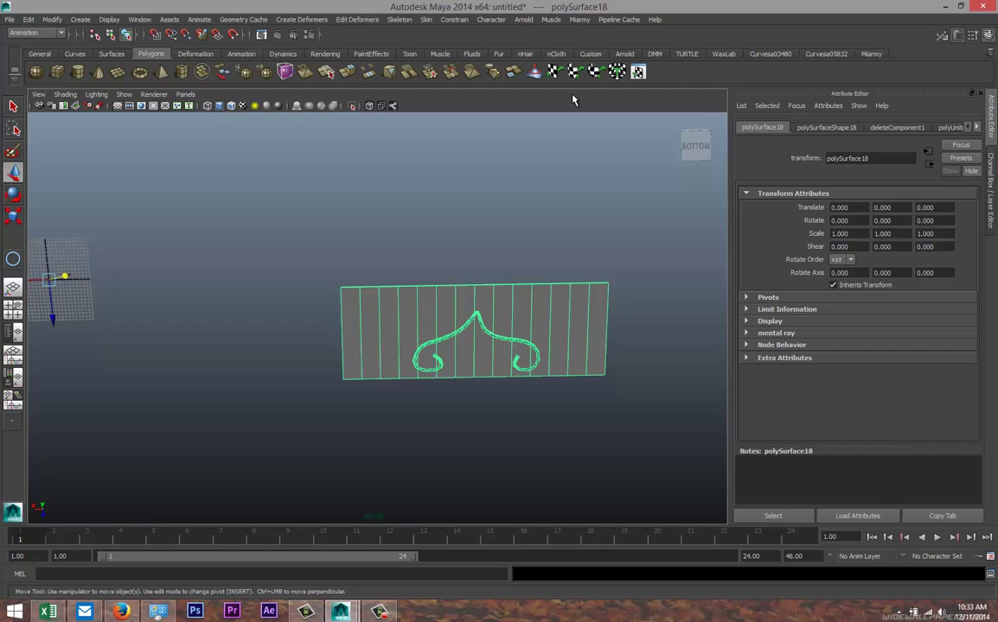
{"action": "left_click", "coordinate": [302, 19]}
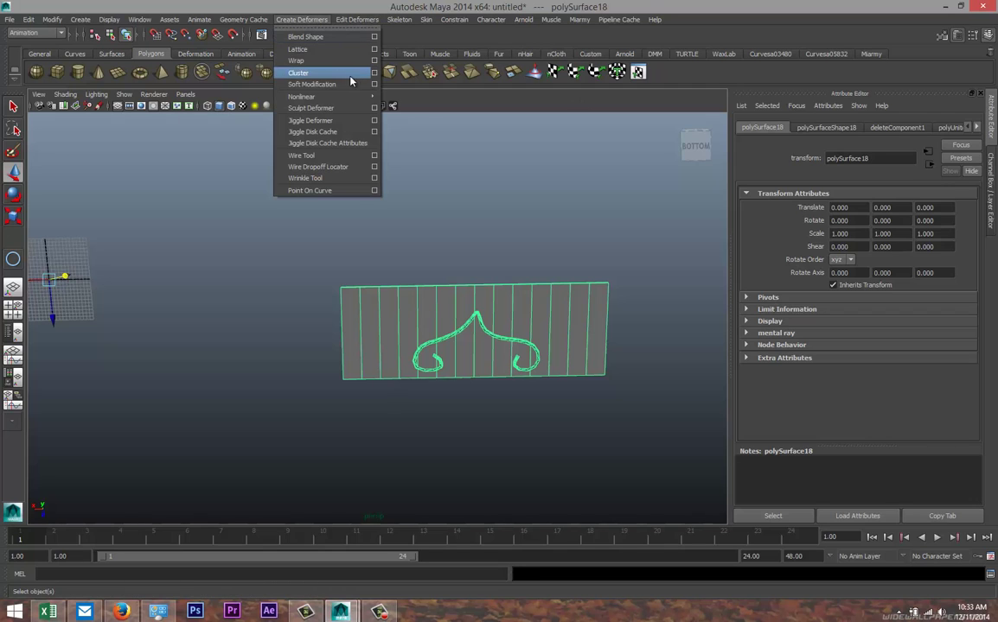
{"action": "mouse_move", "coordinate": [364, 103]}
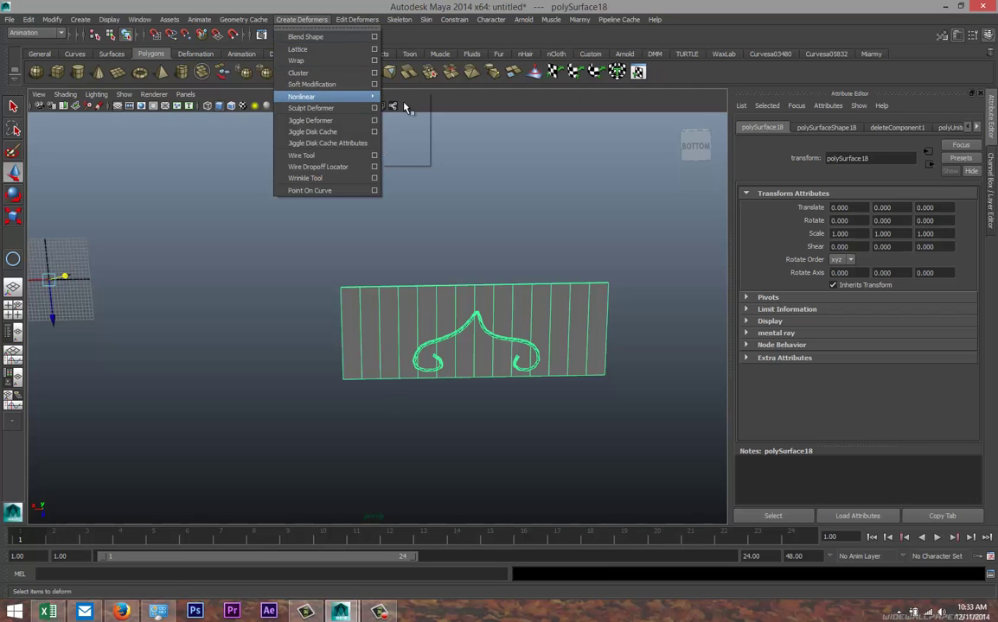
{"action": "left_click", "coordinate": [400, 97]}
{"action": "left_click_drag", "start_coordinate": [466, 341], "coordinate": [471, 394], "text": "alt"}
- Try a bend1 Curvature change, undo it, and reselect the bend handle
{"action": "left_click", "coordinate": [871, 128]}
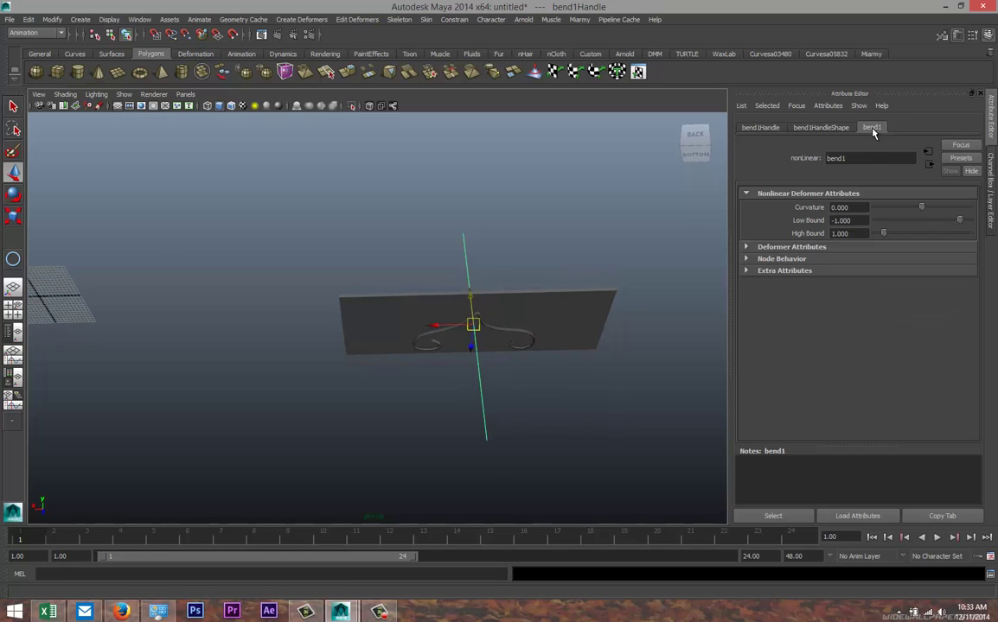
{"action": "left_click_drag", "start_coordinate": [920, 210], "coordinate": [892, 231]}
{"action": "key", "text": "ctrl+z"}
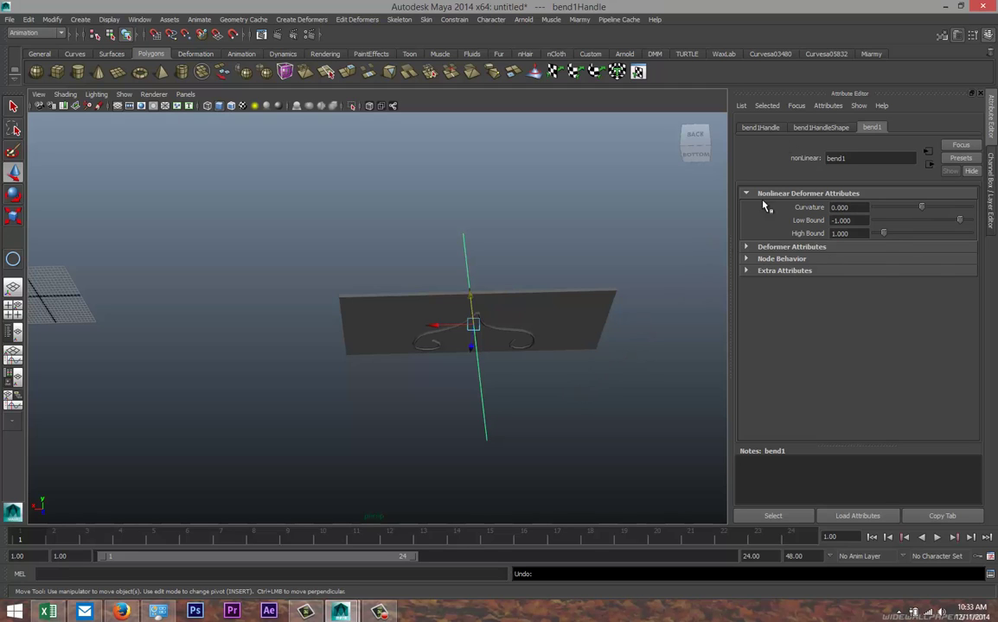
{"action": "left_click", "coordinate": [443, 413]}
{"action": "left_click_drag", "start_coordinate": [444, 414], "coordinate": [639, 410]}
- Rotate bend1Handle 90° on Z and set bend1 Curvature to 180
{"action": "key", "text": "e"}
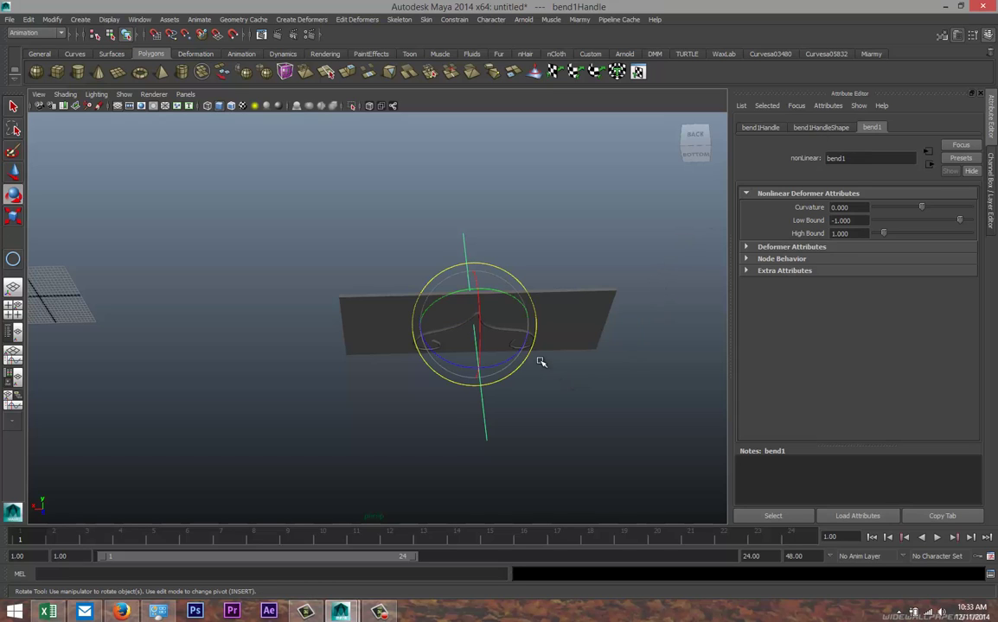
{"action": "left_click_drag", "start_coordinate": [503, 357], "coordinate": [427, 355]}
{"action": "left_click", "coordinate": [756, 127]}
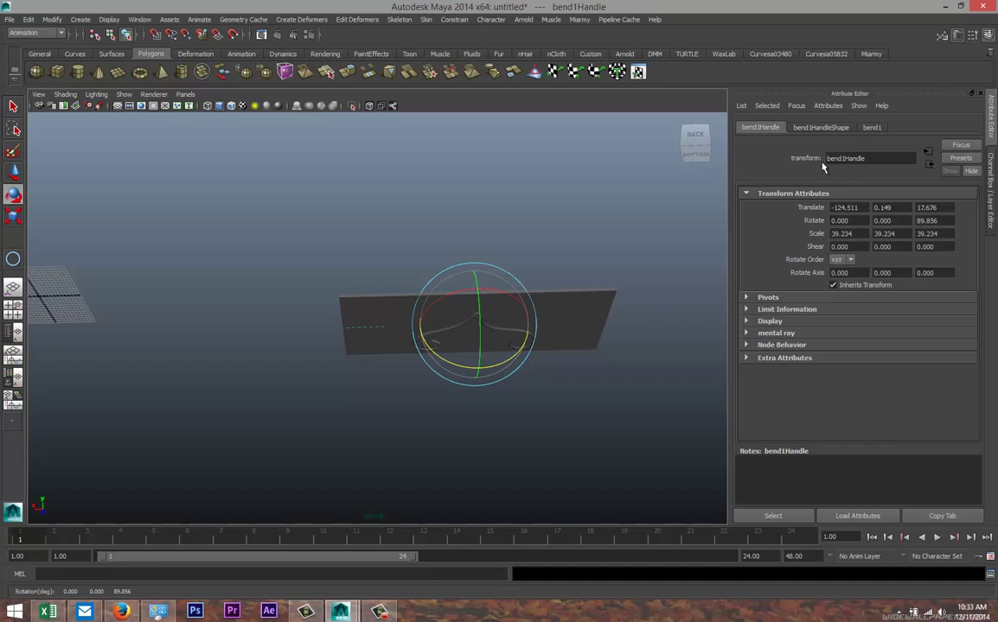
{"action": "double_click", "coordinate": [935, 222]}
{"action": "left_click", "coordinate": [875, 128]}
{"action": "left_click_drag", "start_coordinate": [922, 209], "coordinate": [975, 203]}
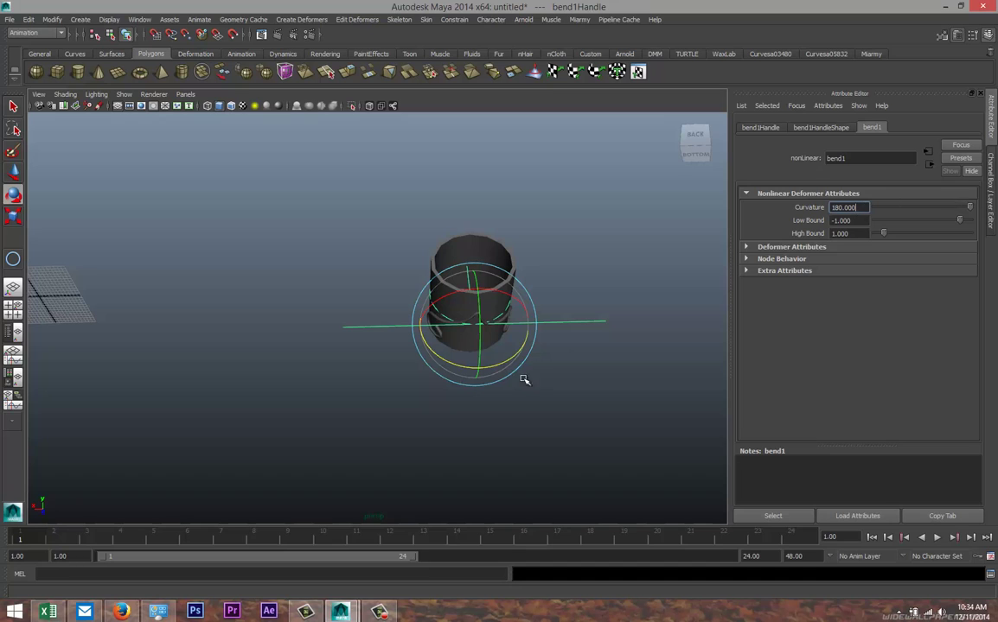
- Select the bent board and delete its construction history to bake the bend
{"action": "left_click", "coordinate": [596, 435]}
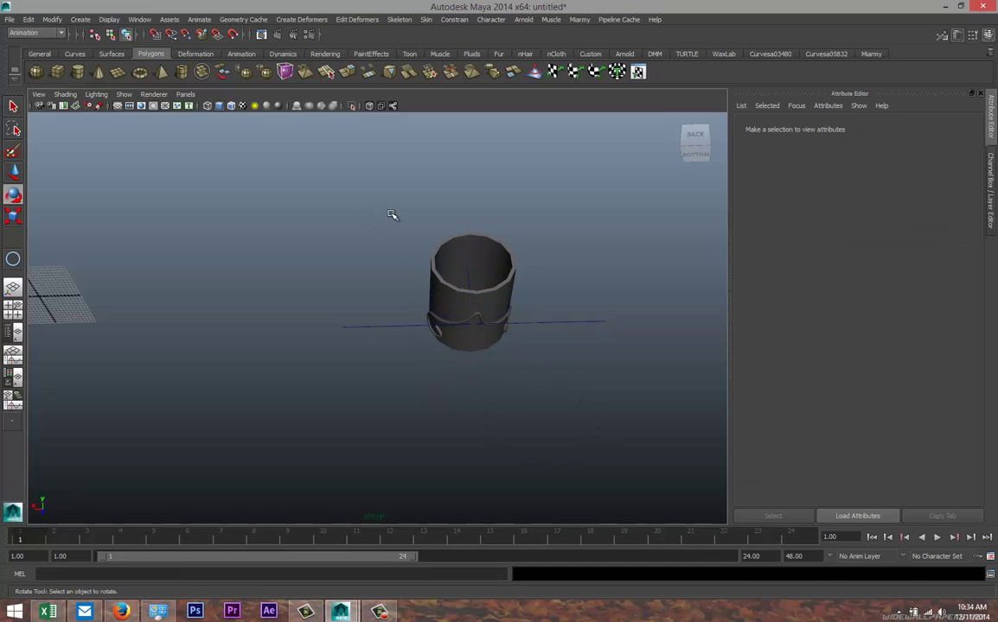
{"action": "left_click_drag", "start_coordinate": [391, 214], "coordinate": [584, 450]}
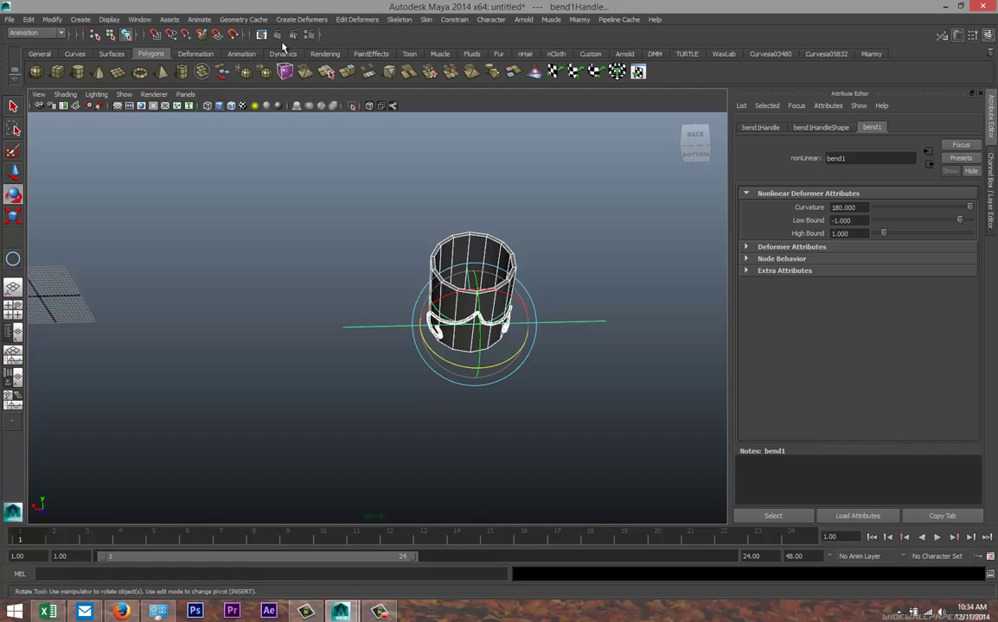
{"action": "left_click", "coordinate": [29, 20]}
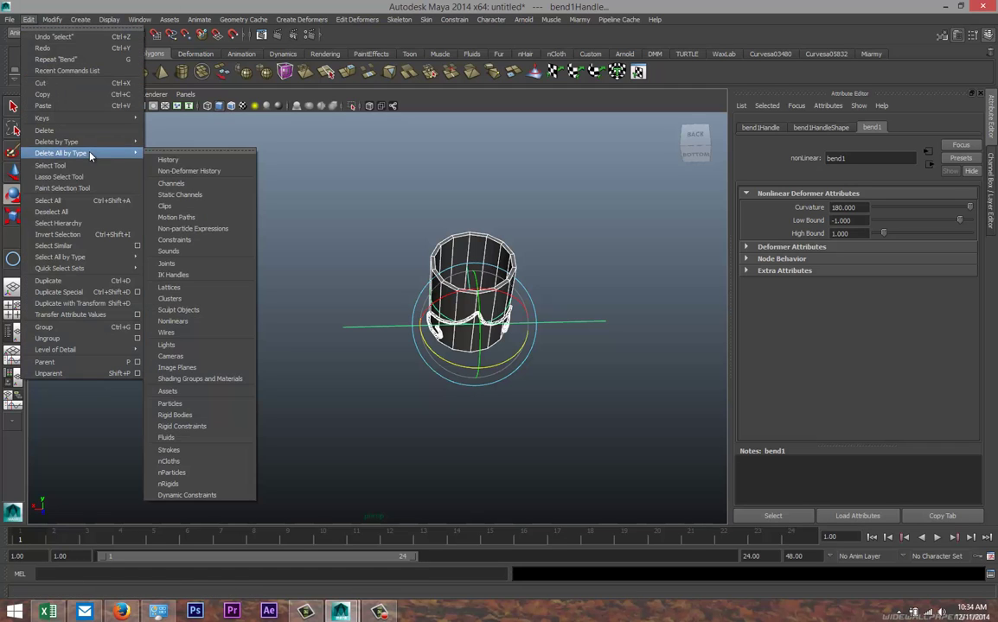
{"action": "mouse_move", "coordinate": [86, 140]}
{"action": "left_click", "coordinate": [171, 150]}
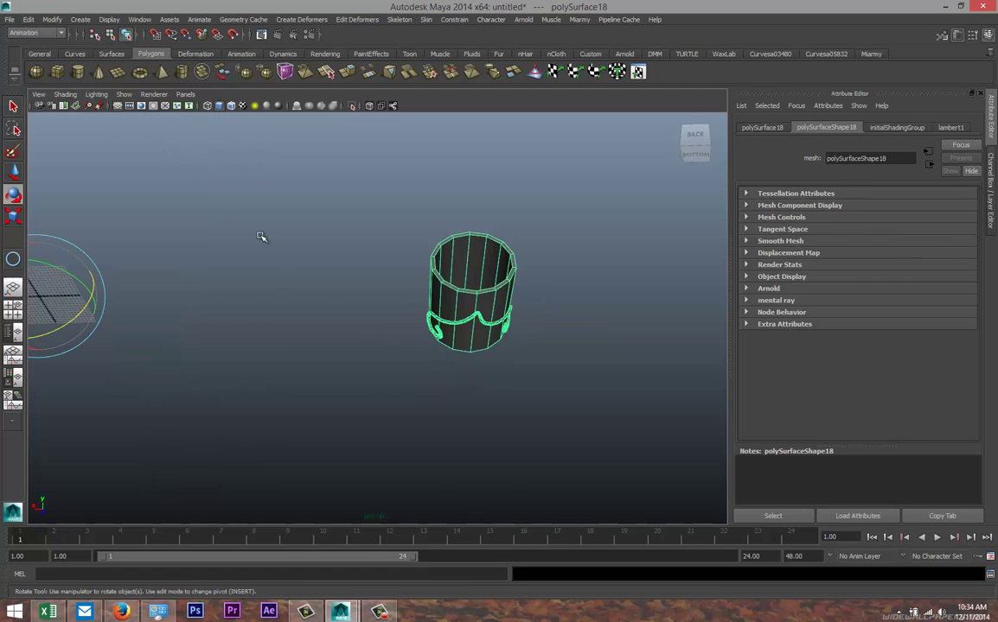
{"action": "left_click", "coordinate": [416, 389]}
{"action": "left_click_drag", "start_coordinate": [306, 385], "coordinate": [250, 368], "text": "alt"}
{"action": "left_click_drag", "start_coordinate": [167, 382], "coordinate": [182, 490], "text": "alt"}
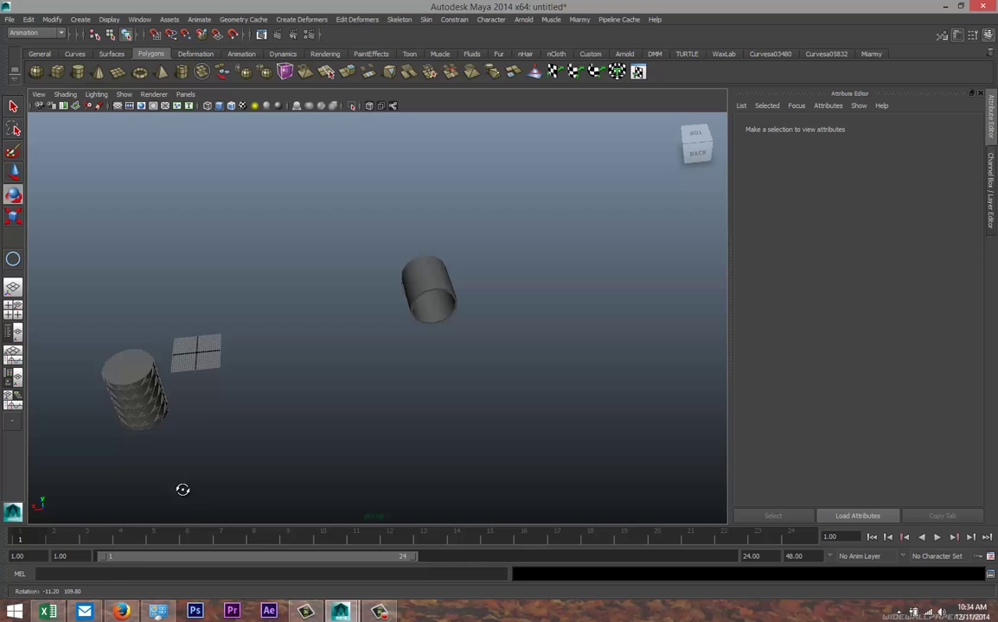
- Center the cylinder's pivot and set its Rotate X to 90 so it stands upright
{"action": "key", "text": "e"}
{"action": "left_click", "coordinate": [415, 283]}
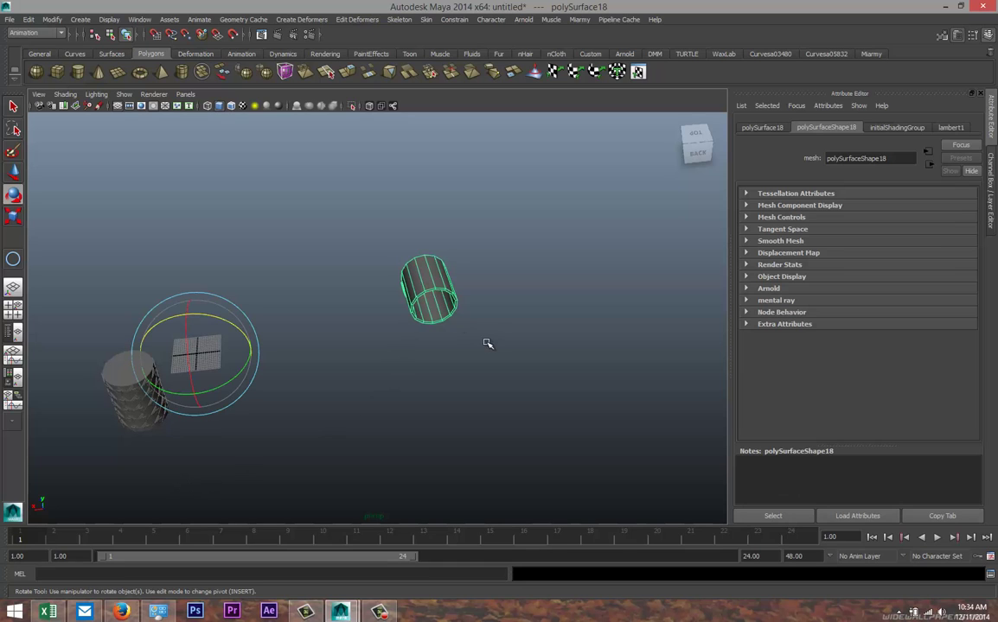
{"action": "left_click", "coordinate": [54, 19]}
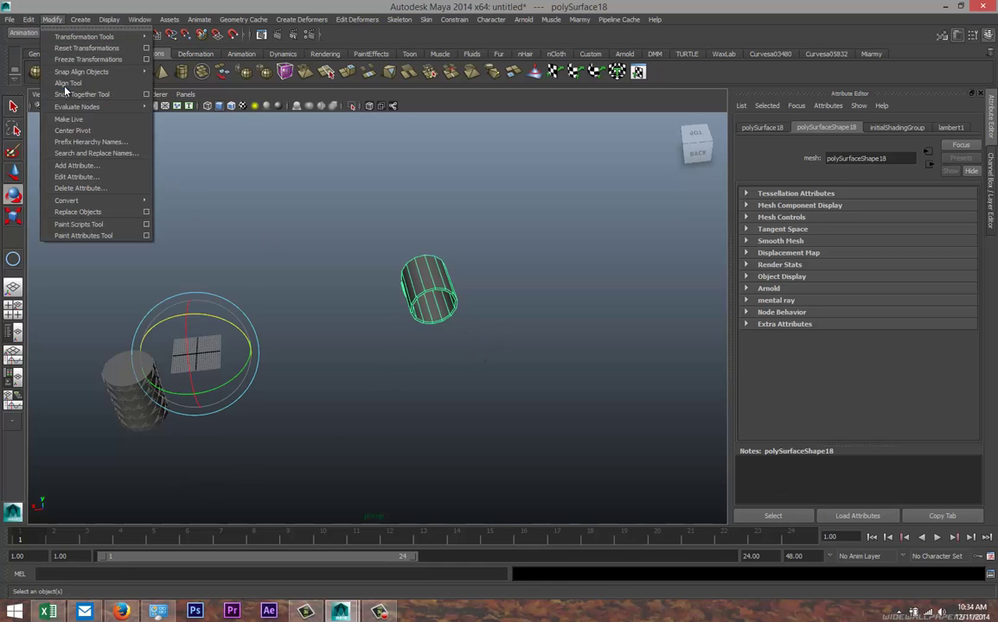
{"action": "left_click", "coordinate": [77, 126]}
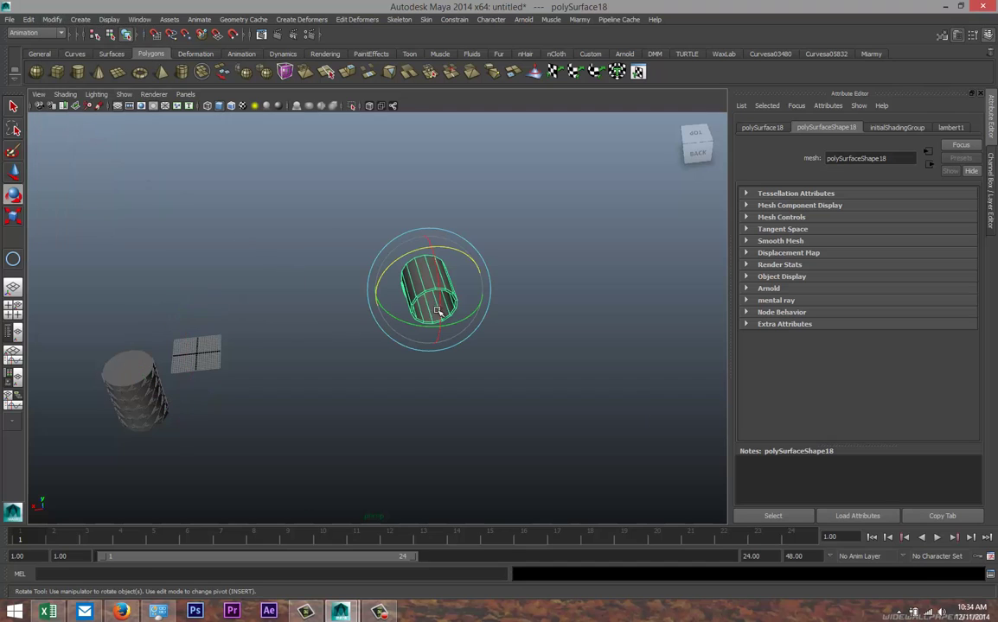
{"action": "left_click_drag", "start_coordinate": [439, 319], "coordinate": [425, 244]}
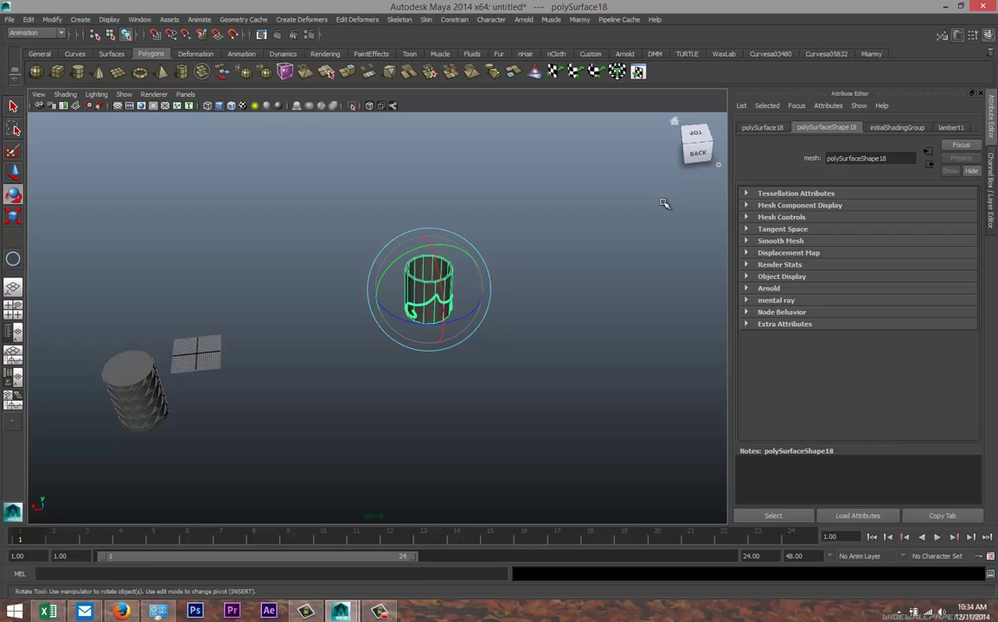
{"action": "key", "text": "ctrl+z"}
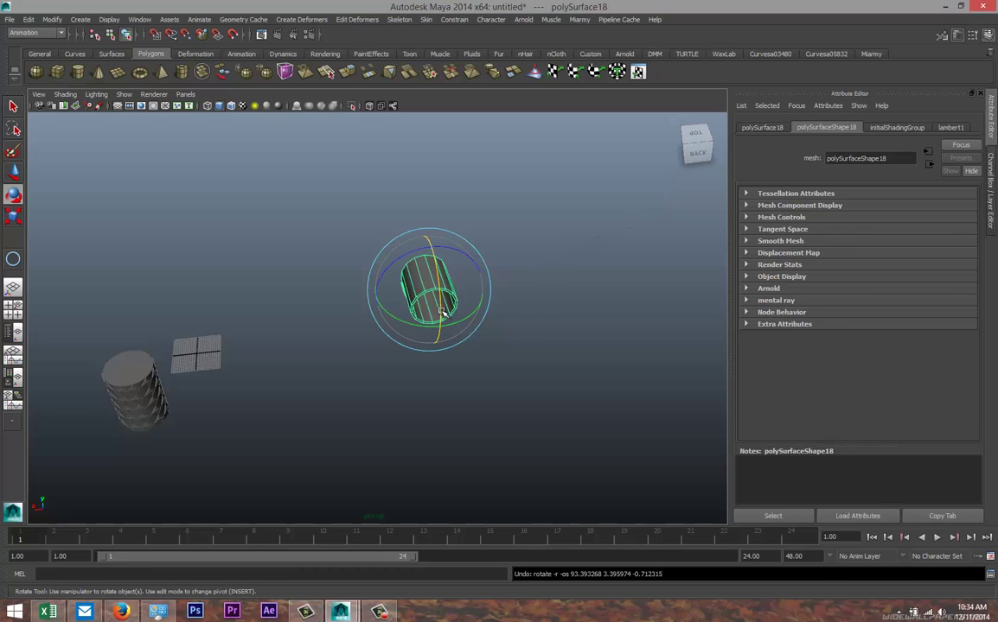
{"action": "left_click_drag", "start_coordinate": [400, 284], "coordinate": [430, 226]}
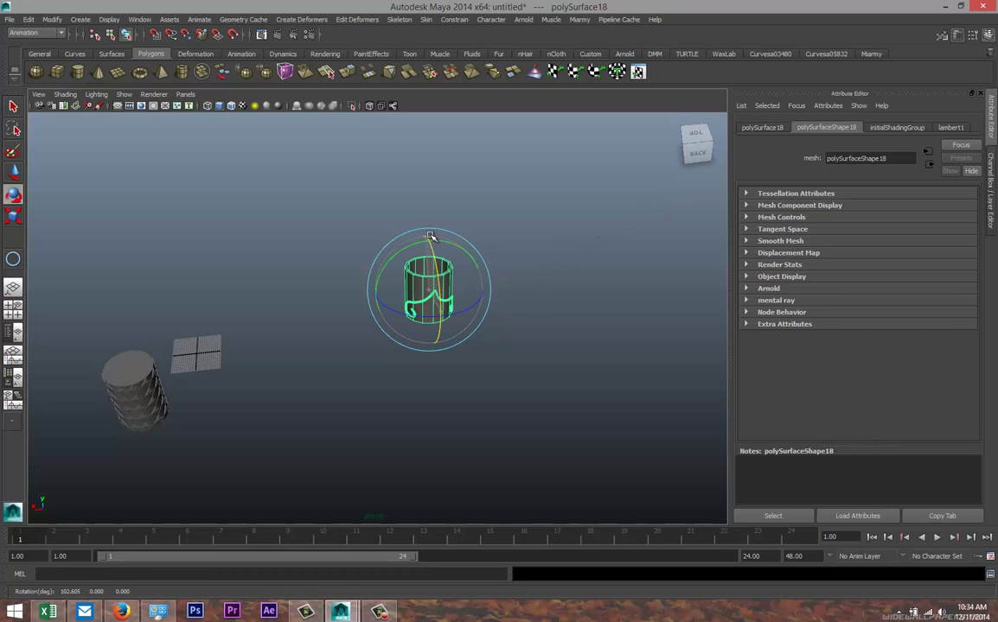
{"action": "left_click", "coordinate": [762, 127]}
{"action": "double_click", "coordinate": [866, 220]}
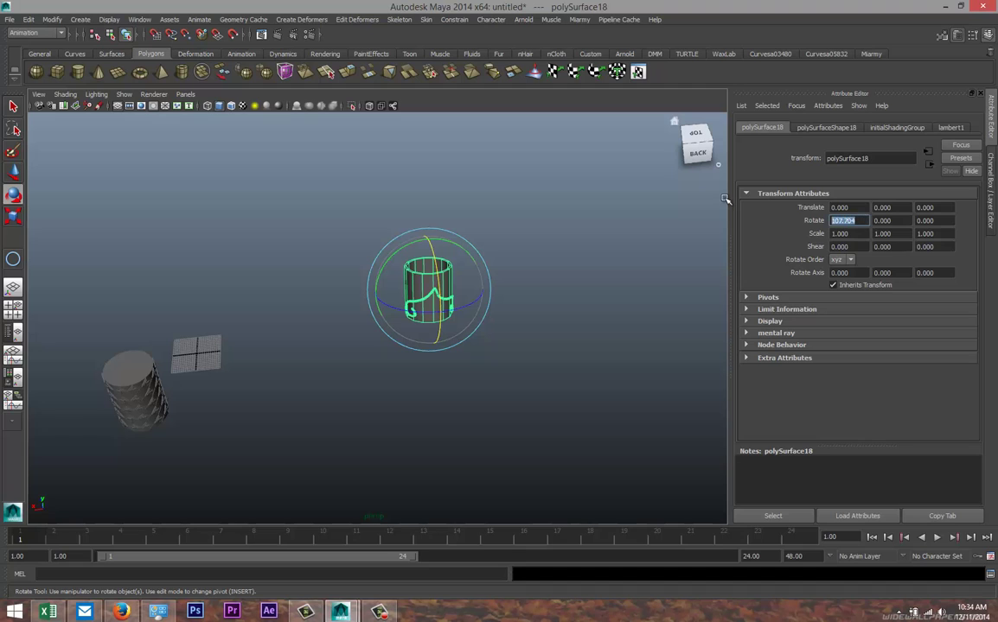
{"action": "type", "text": "90"}
{"action": "key", "text": "Return"}
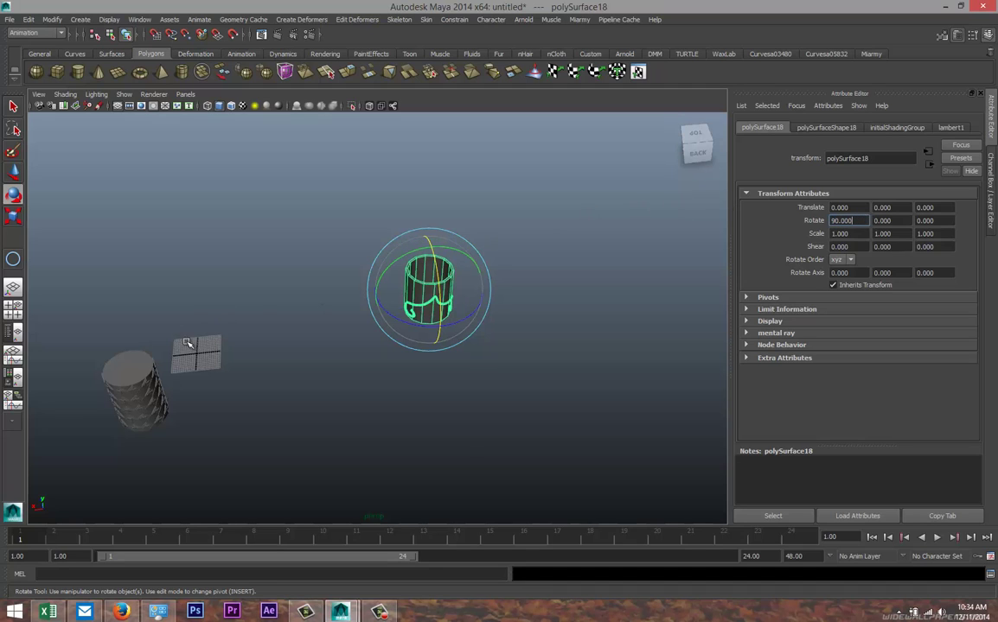
- Move the upright cylinder beside the lattice column, to 119.968, -26.472, -29.040
{"action": "left_click_drag", "start_coordinate": [187, 343], "coordinate": [338, 369], "text": "alt"}
{"action": "key", "text": "w"}
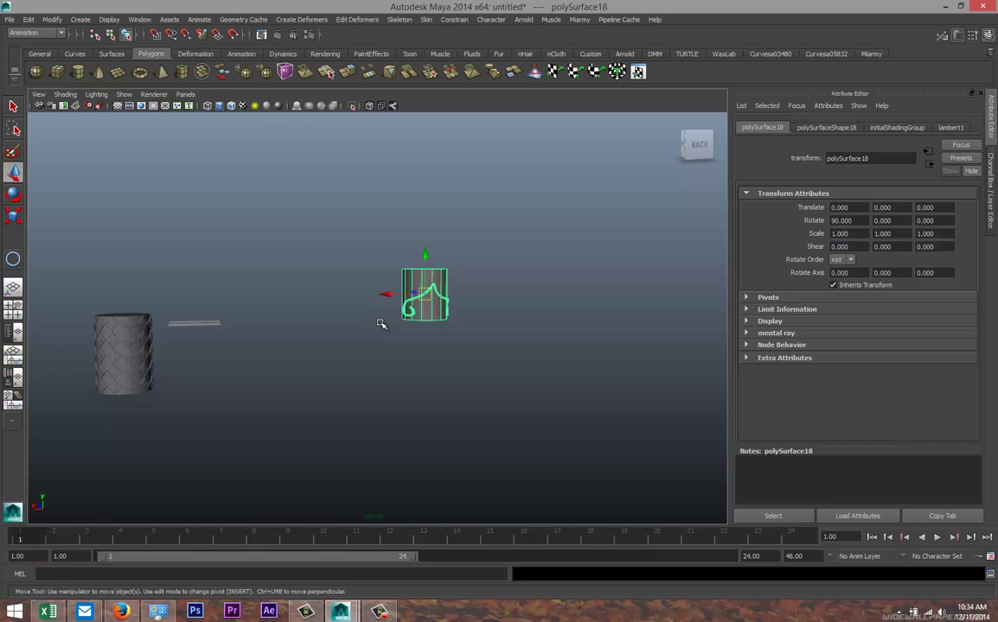
{"action": "left_click_drag", "start_coordinate": [424, 255], "coordinate": [432, 302]}
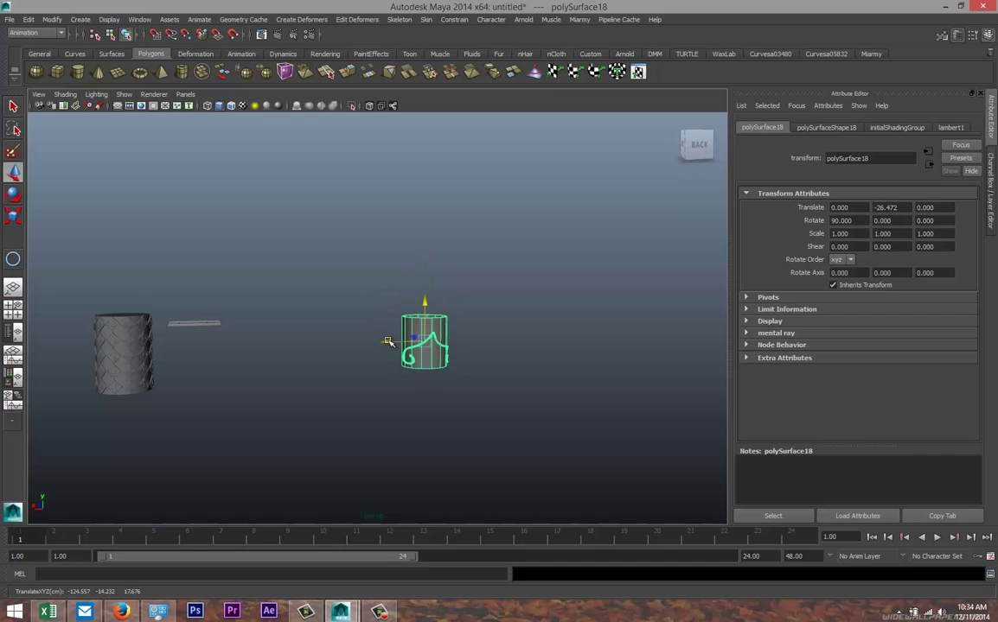
{"action": "left_click_drag", "start_coordinate": [390, 344], "coordinate": [167, 375]}
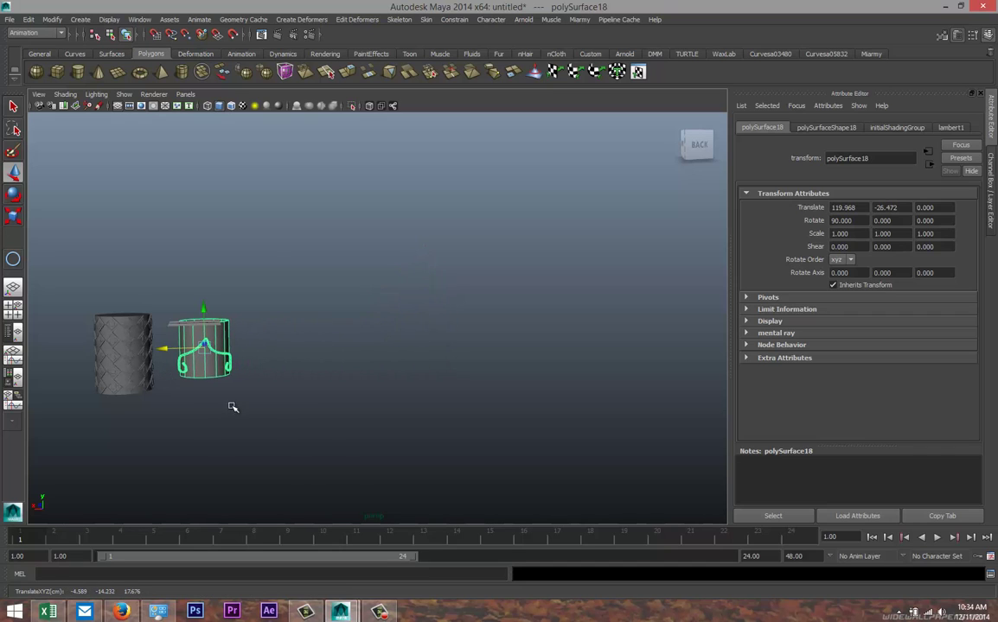
{"action": "left_click_drag", "start_coordinate": [232, 407], "coordinate": [439, 353], "text": "alt"}
{"action": "right_click_drag", "start_coordinate": [438, 354], "coordinate": [444, 376], "text": "alt"}
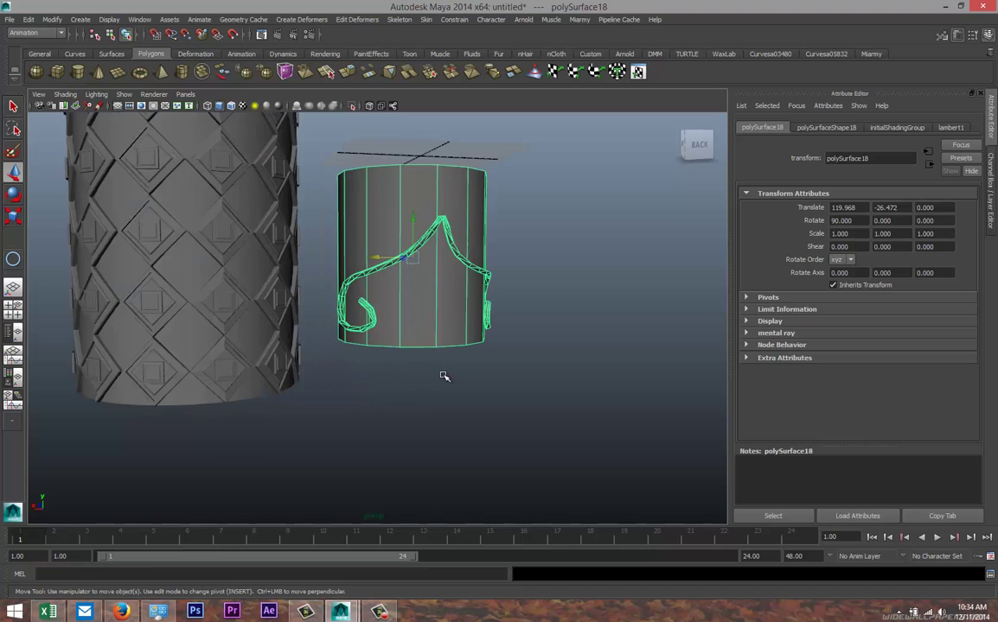
{"action": "left_click_drag", "start_coordinate": [444, 376], "coordinate": [380, 341], "text": "alt"}
{"action": "left_click_drag", "start_coordinate": [446, 321], "coordinate": [319, 295], "text": "alt"}
{"action": "middle_click_drag", "start_coordinate": [326, 285], "coordinate": [149, 421]}
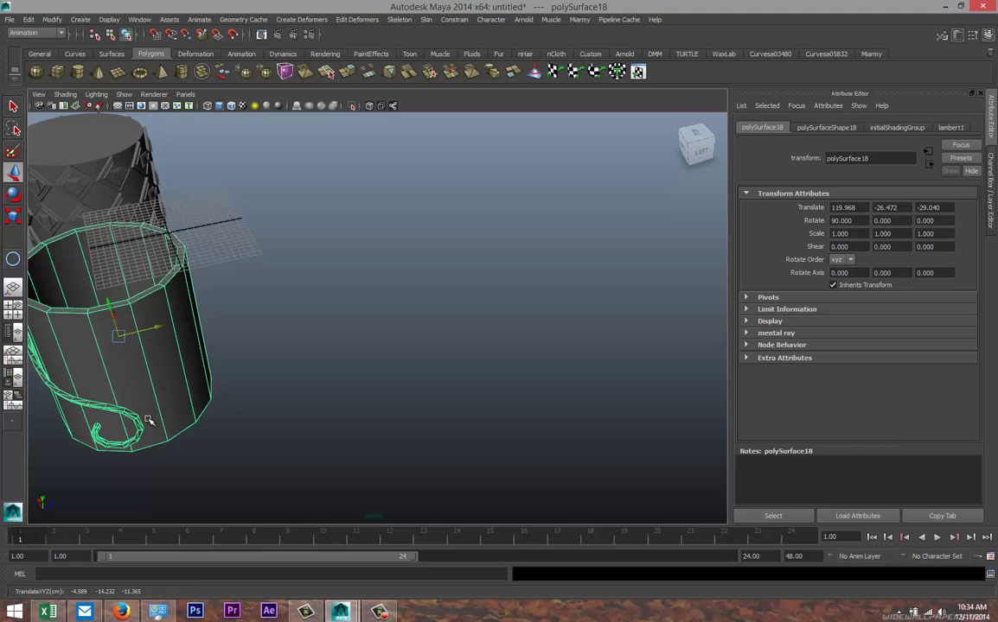
{"action": "left_click_drag", "start_coordinate": [149, 420], "coordinate": [407, 442], "text": "alt"}
- Select polySurface18 and activate the Merge Vertex Tool, framing both cylinders in view
{"action": "left_click", "coordinate": [380, 460]}
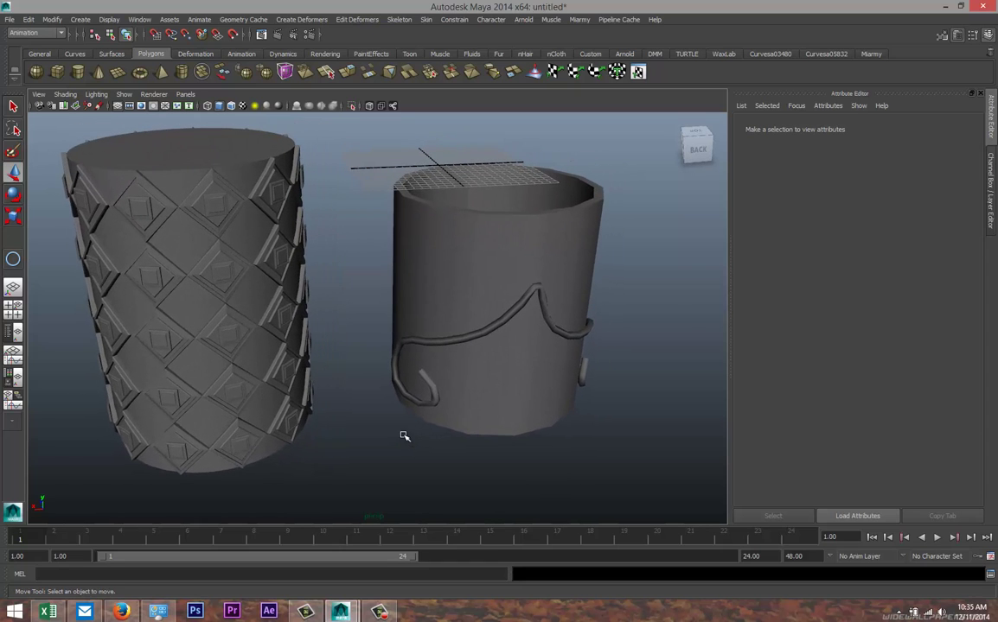
{"action": "scroll", "coordinate": [405, 436], "scroll_direction": "down", "scroll_amount": 4}
{"action": "scroll", "coordinate": [408, 429], "scroll_direction": "up", "scroll_amount": 2}
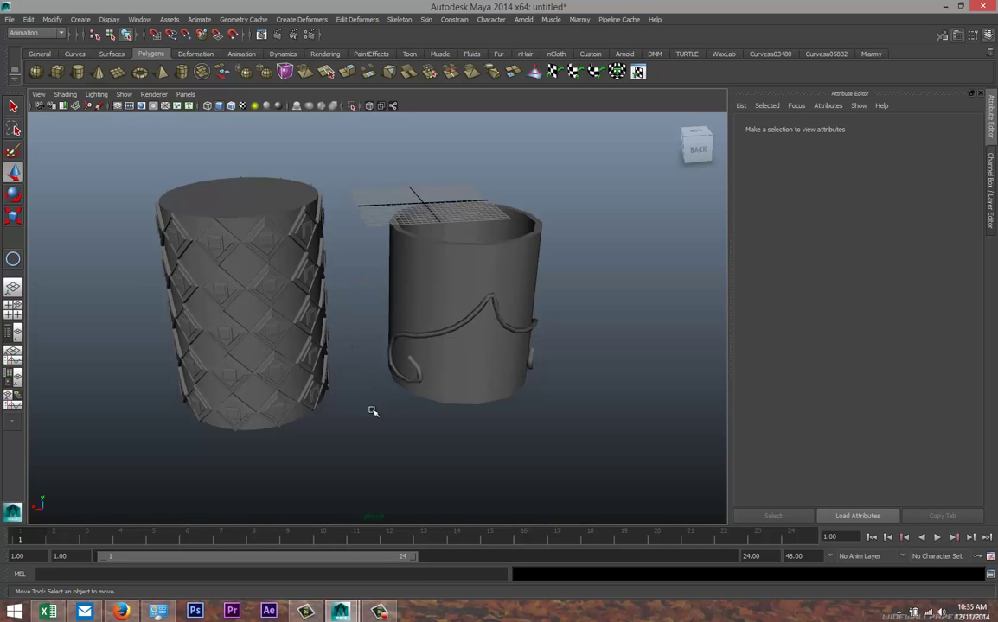
{"action": "scroll", "coordinate": [437, 416], "scroll_direction": "up", "scroll_amount": 2}
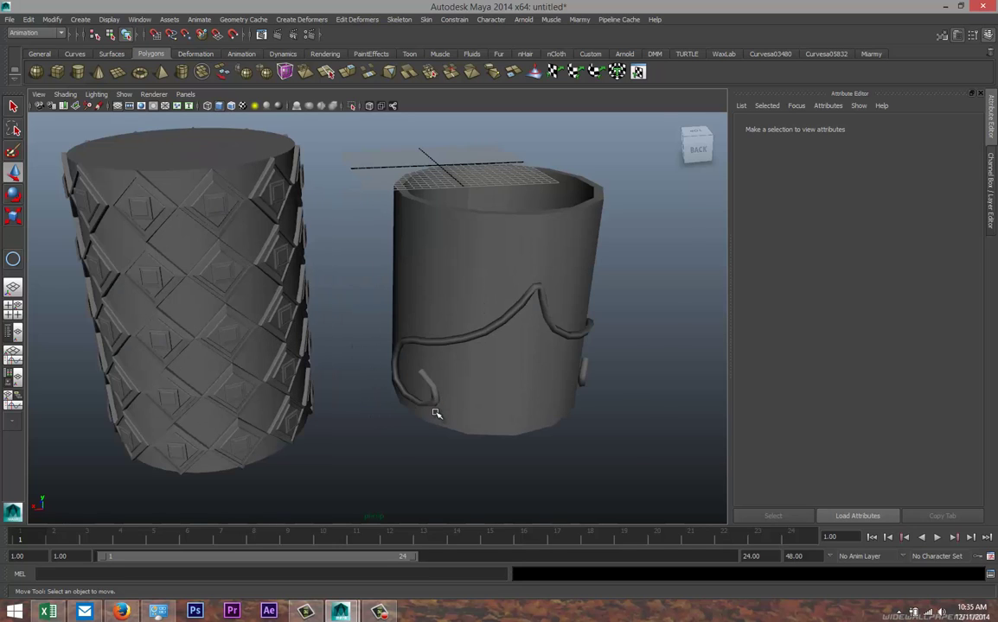
{"action": "scroll", "coordinate": [437, 416], "scroll_direction": "up", "scroll_amount": 3}
{"action": "left_click", "coordinate": [466, 352]}
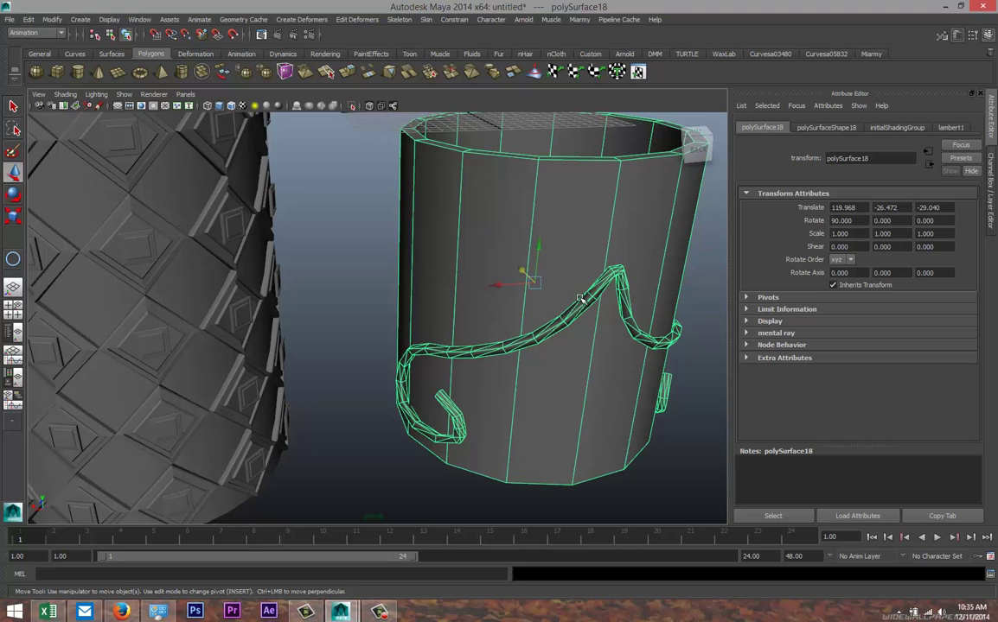
{"action": "right_click_drag", "start_coordinate": [568, 321], "coordinate": [680, 294], "text": "shift"}
{"action": "key", "text": "a"}
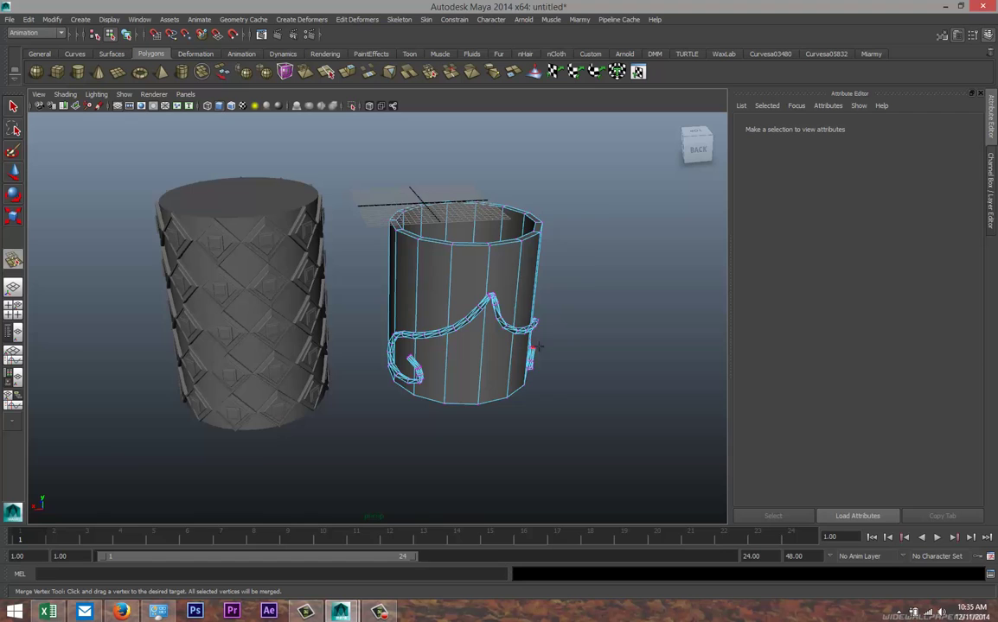
{"action": "scroll", "coordinate": [536, 347], "scroll_direction": "up", "scroll_amount": 2}
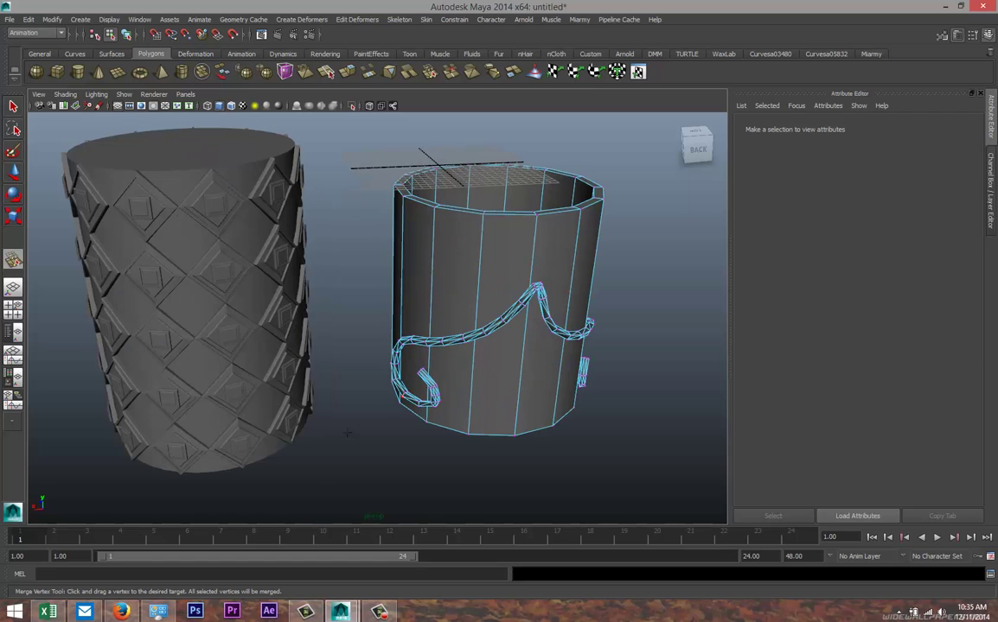
{"action": "middle_click_drag", "start_coordinate": [322, 434], "coordinate": [380, 441], "text": "alt"}
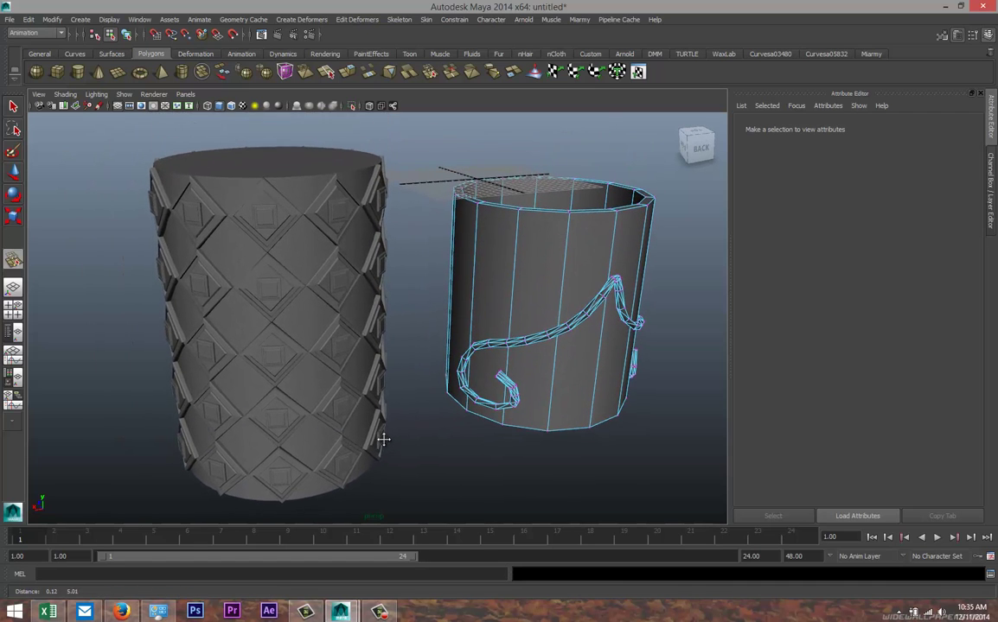